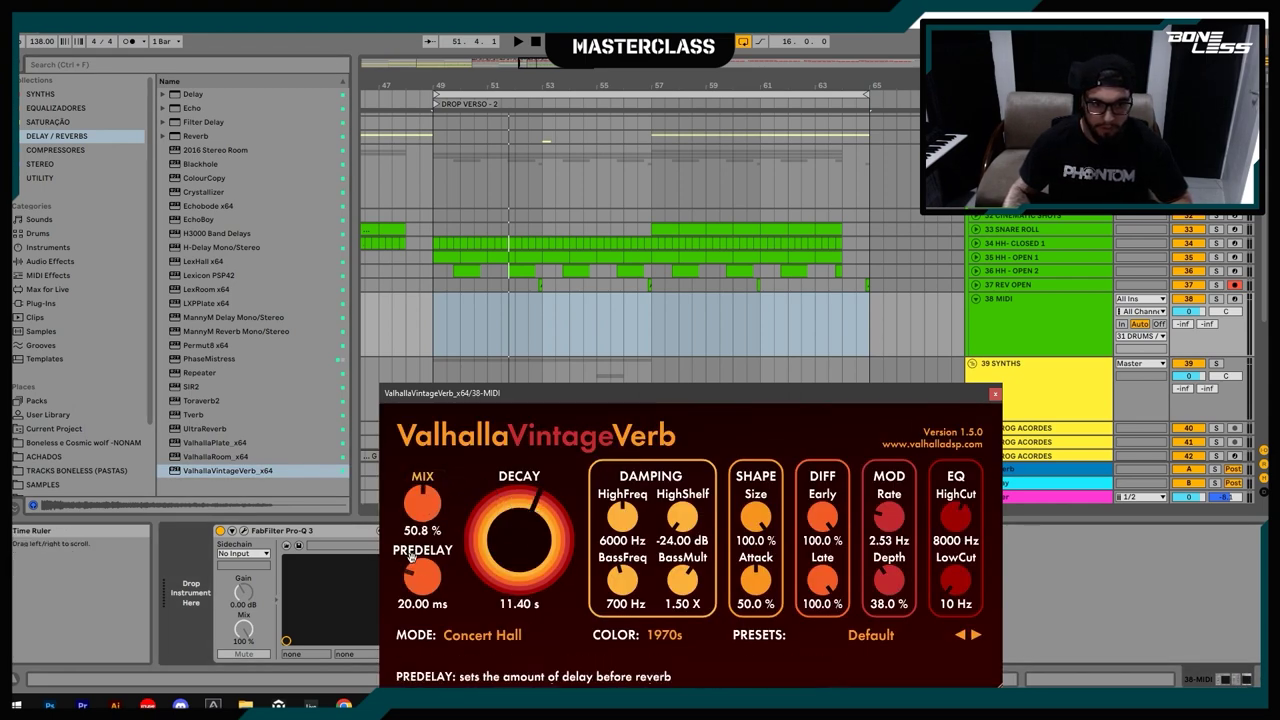
# Step: Set the reverb to Bright Hall mode with 84.0% size, 3860 Hz high cut and 260 Hz low cut, and close it
pyautogui.click(489, 634)
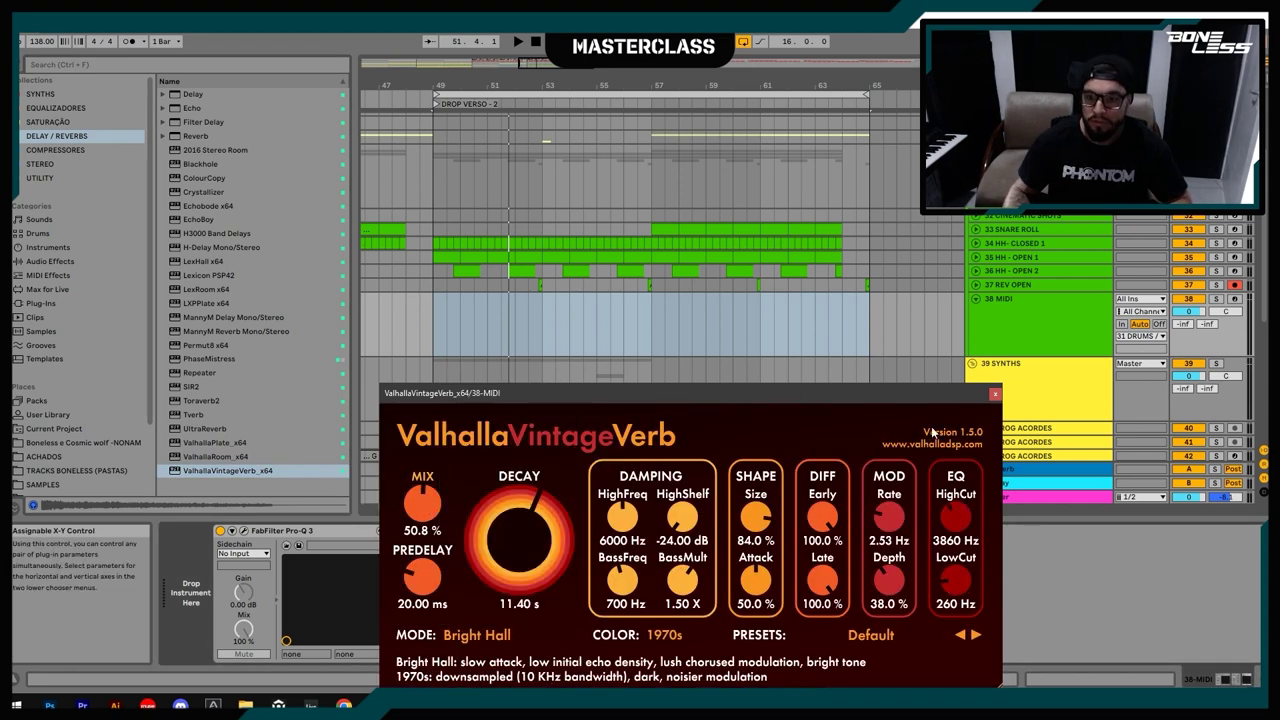
pyautogui.click(993, 395)
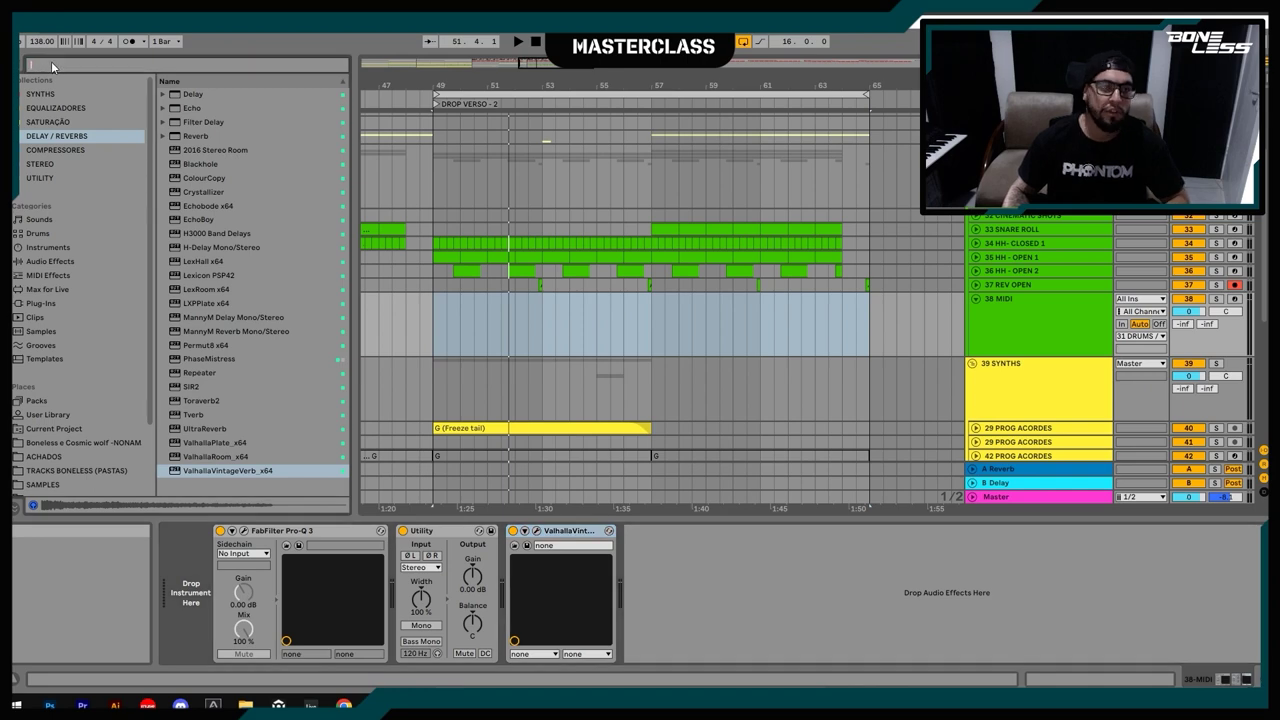
# Step: Add an empty Drum Rack at the start of track 38's device chain
pyautogui.click(66, 260)
pyautogui.click(74, 248)
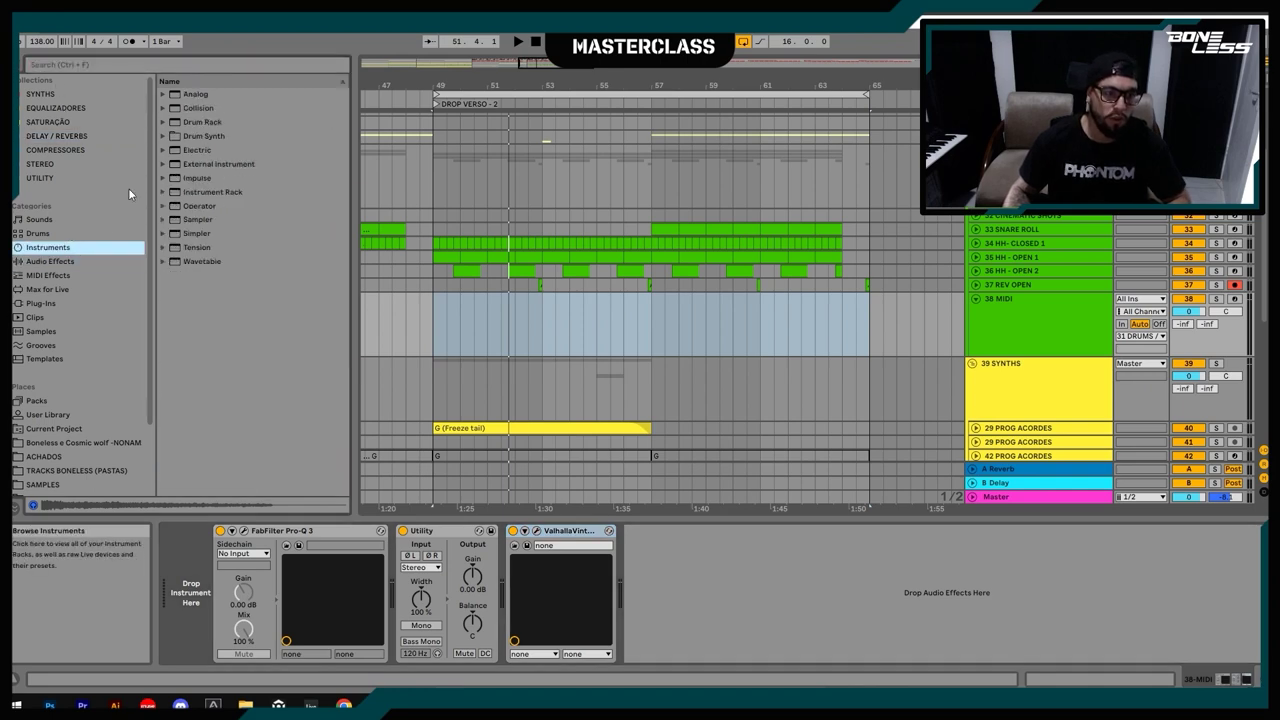
pyautogui.click(205, 122)
pyautogui.moveTo(210, 193); pyautogui.dragTo(190, 604)
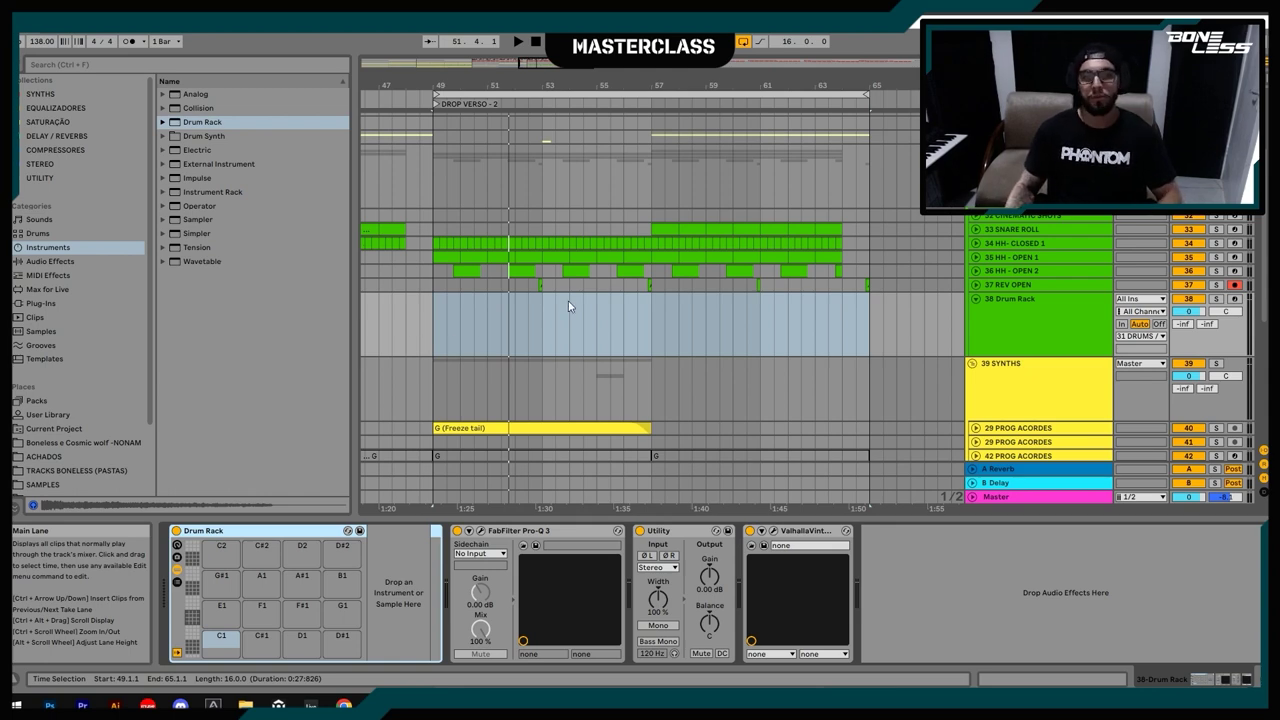
pyautogui.click(1076, 336)
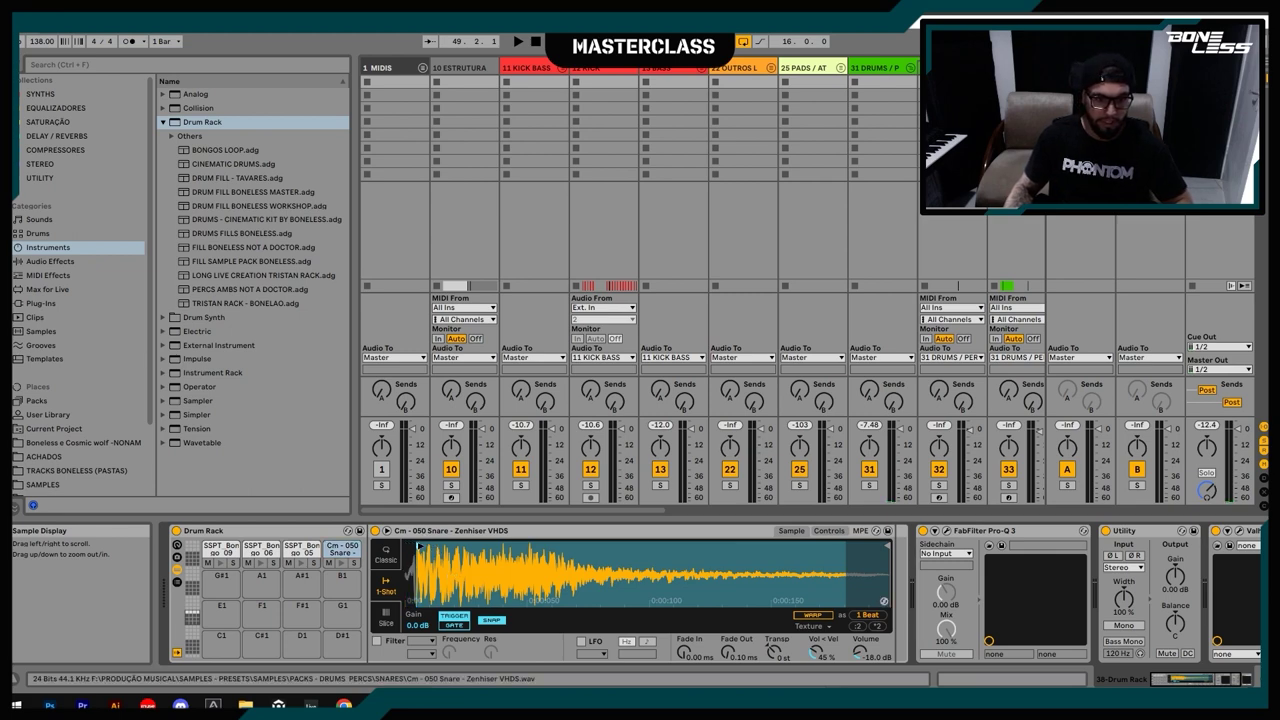
# Step: Move the sample start of the SSPT_Bongo_05 pad to the waveform's first transient
pyautogui.click(300, 550)
pyautogui.moveTo(422, 572); pyautogui.dragTo(502, 640)
pyautogui.moveTo(410, 546)
pyautogui.mouseDown()
pyautogui.moveTo(503, 549)
pyautogui.moveTo(458, 553)
pyautogui.mouseUp()
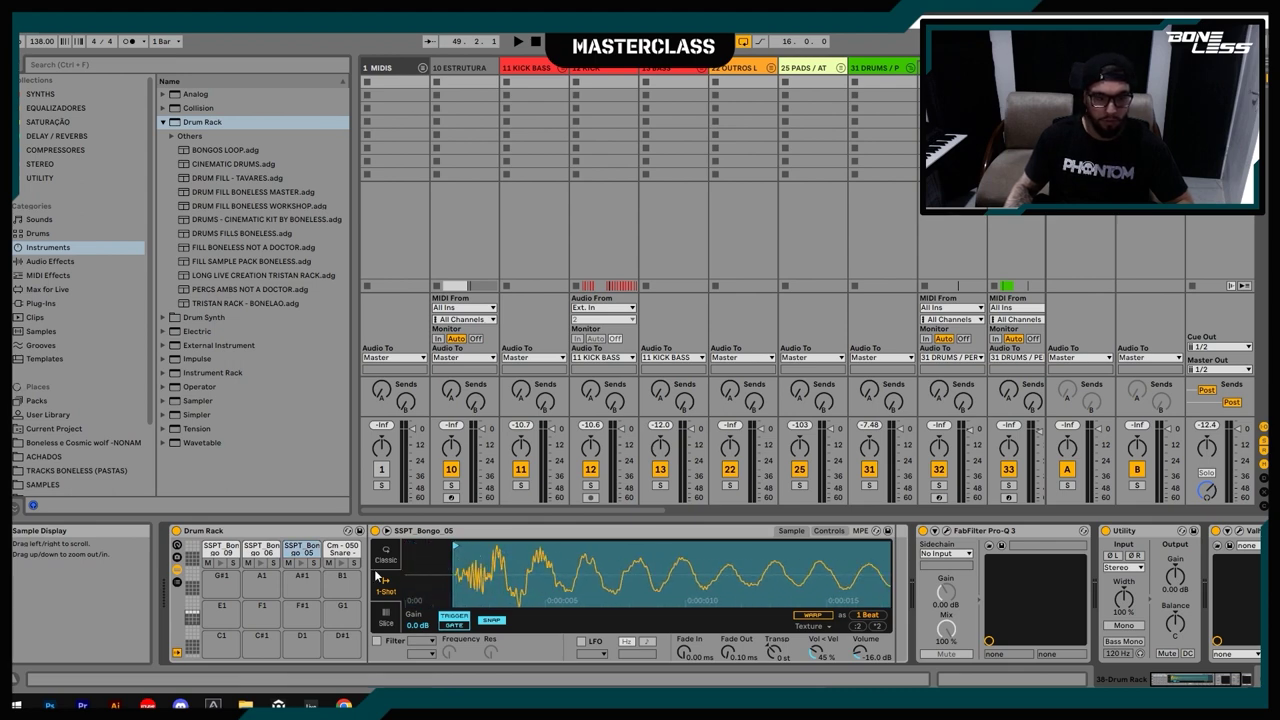
# Step: Move the SSPT_Bongo_06 sample start to its first transient and inspect the beginning of the SSPT_Bongo_09 sample
pyautogui.click(260, 550)
pyautogui.moveTo(420, 554); pyautogui.dragTo(428, 650)
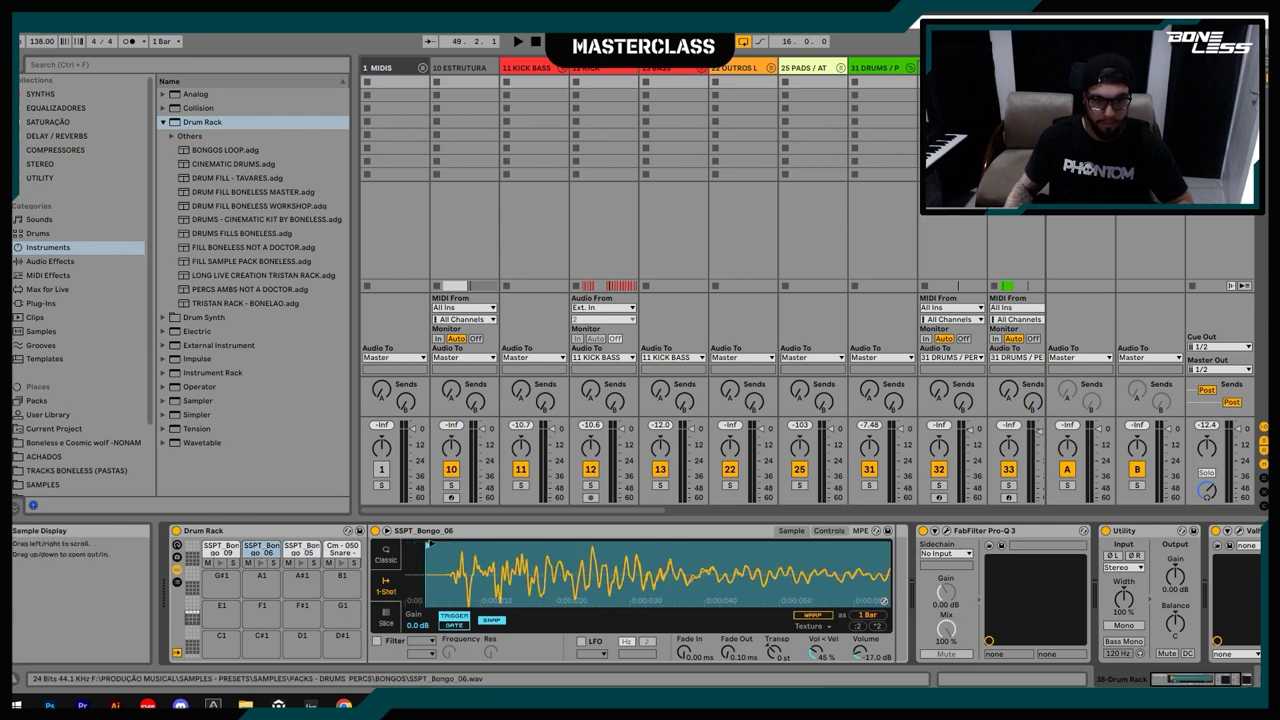
pyautogui.moveTo(429, 544); pyautogui.dragTo(454, 534)
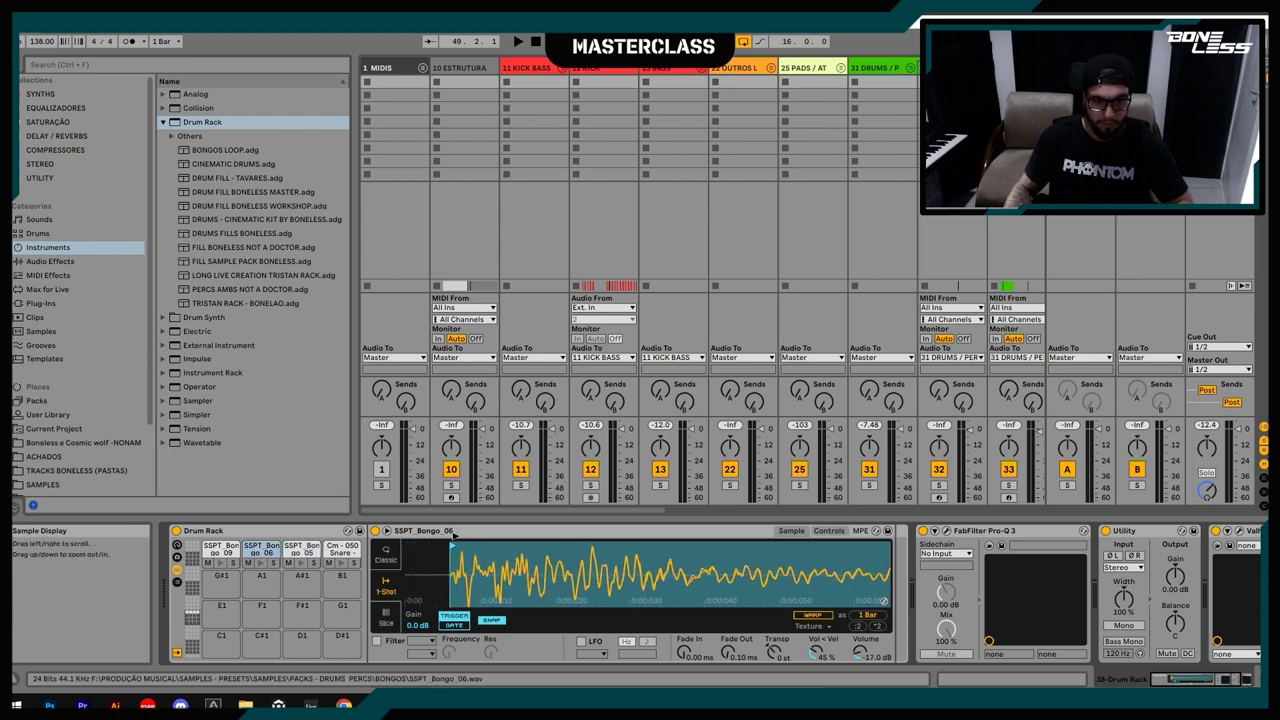
pyautogui.click(221, 550)
pyautogui.moveTo(410, 550); pyautogui.dragTo(411, 563)
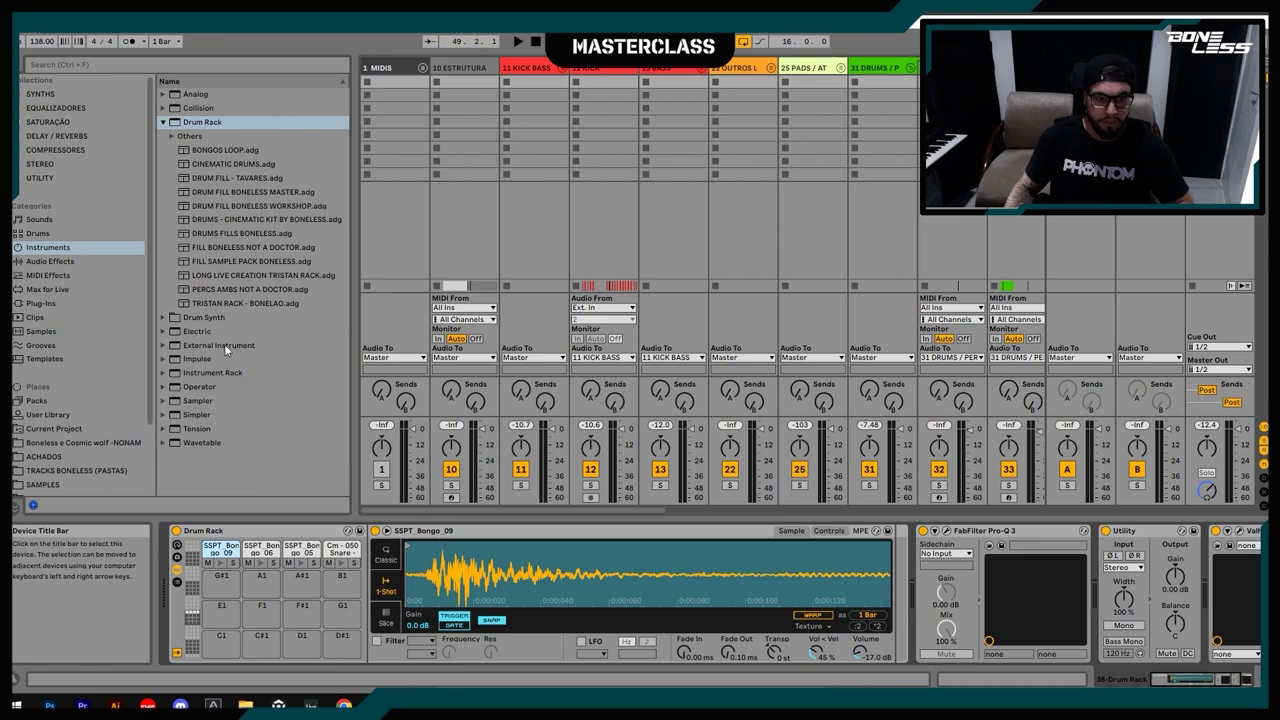
# Step: Add a FabFilter Pro-Q 3 equalizer after the sampler in the Cm - 050 Snare pad's chain
pyautogui.click(334, 551)
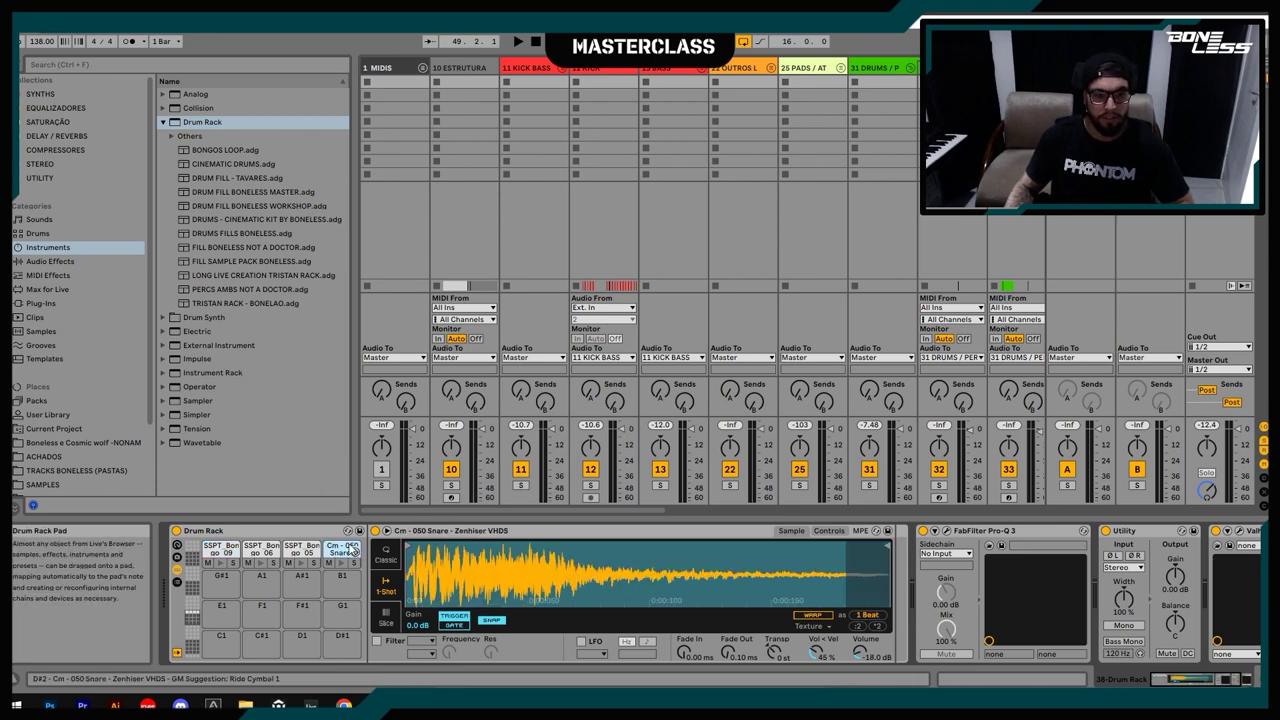
pyautogui.click(55, 108)
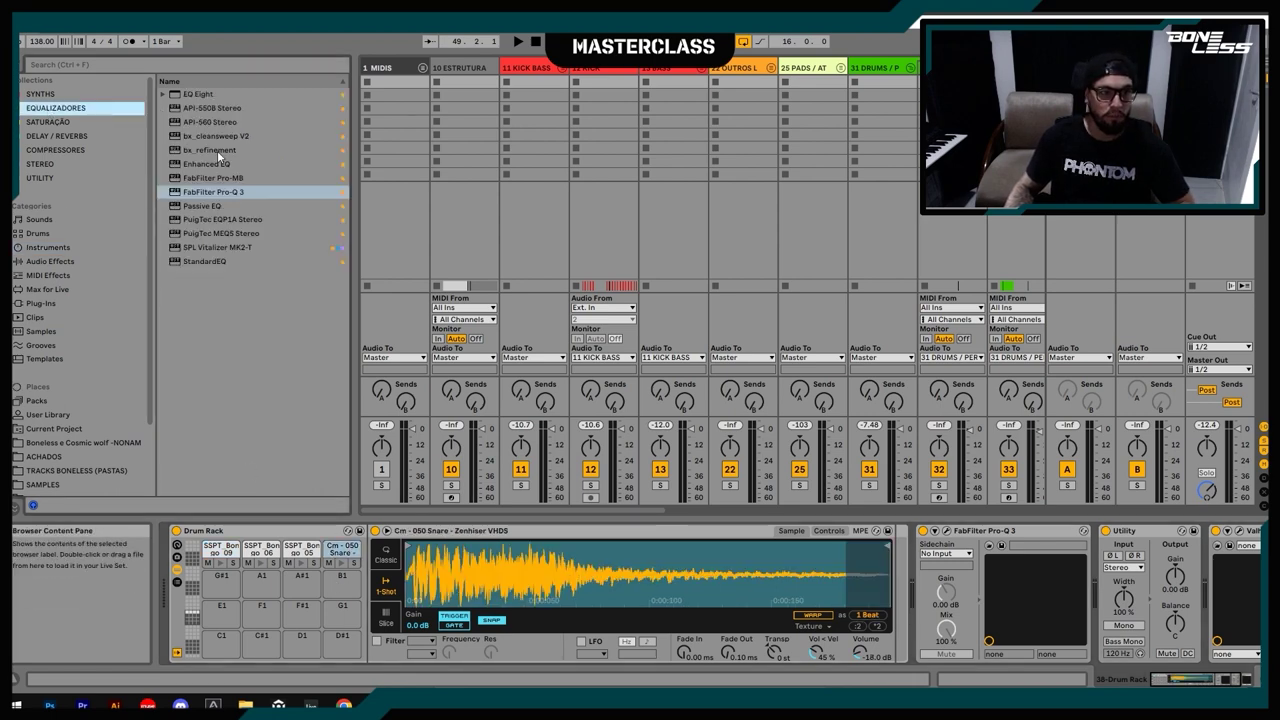
pyautogui.click(244, 193)
pyautogui.moveTo(817, 572); pyautogui.dragTo(893, 598)
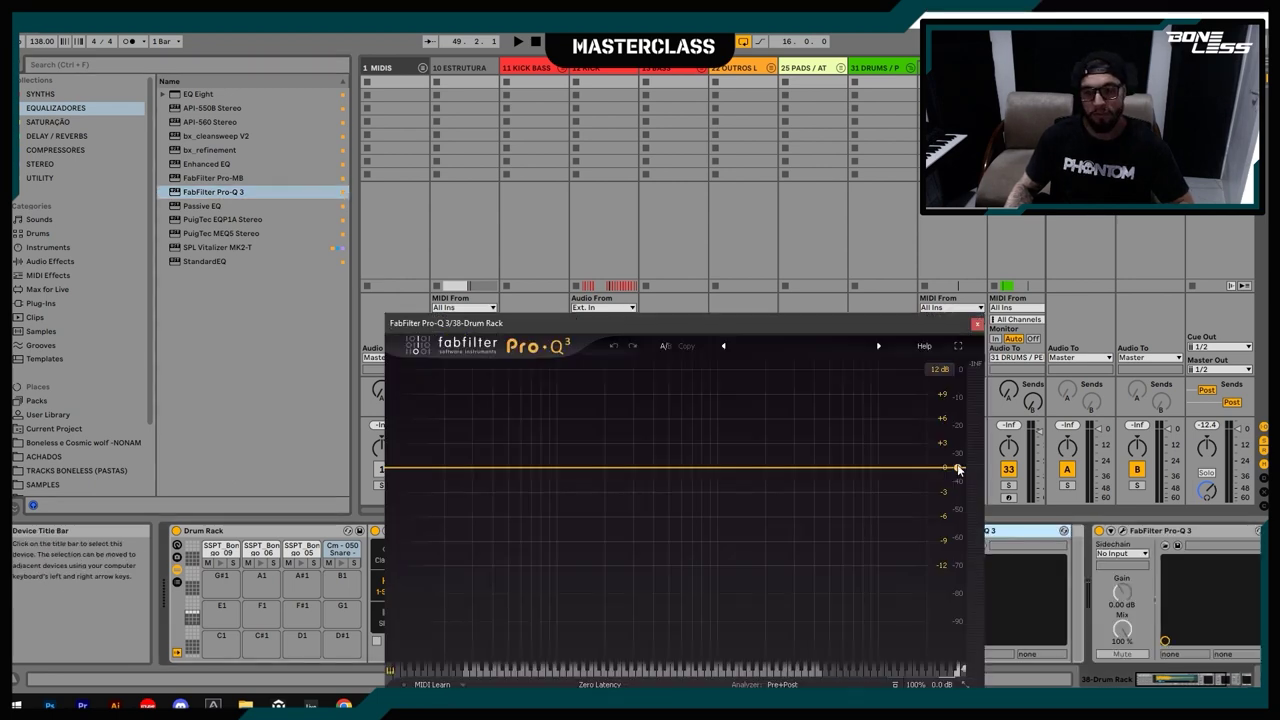
# Step: Add a high shelf band at about 2390 Hz with about -5.55 dB gain to the snare's equalizer, deleting any stray bands
pyautogui.doubleClick(956, 467)
pyautogui.click(922, 419)
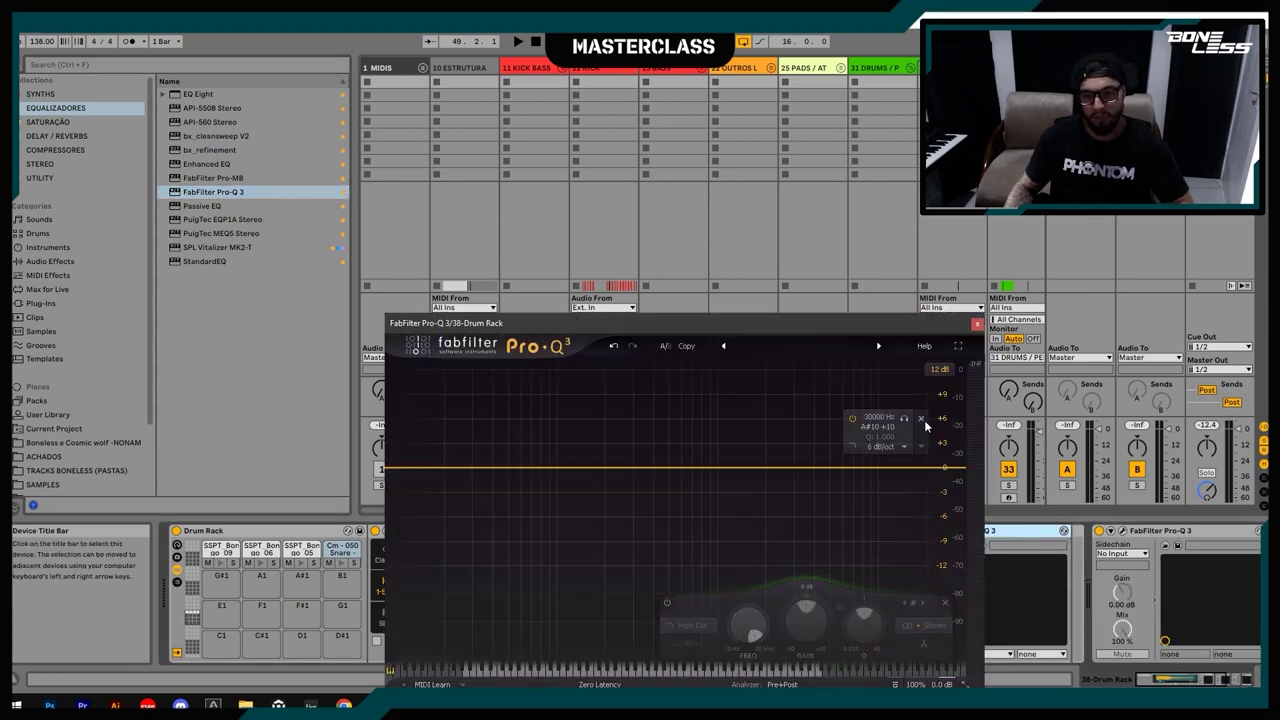
pyautogui.moveTo(958, 467); pyautogui.dragTo(795, 494)
pyautogui.scroll(2, 793, 490)
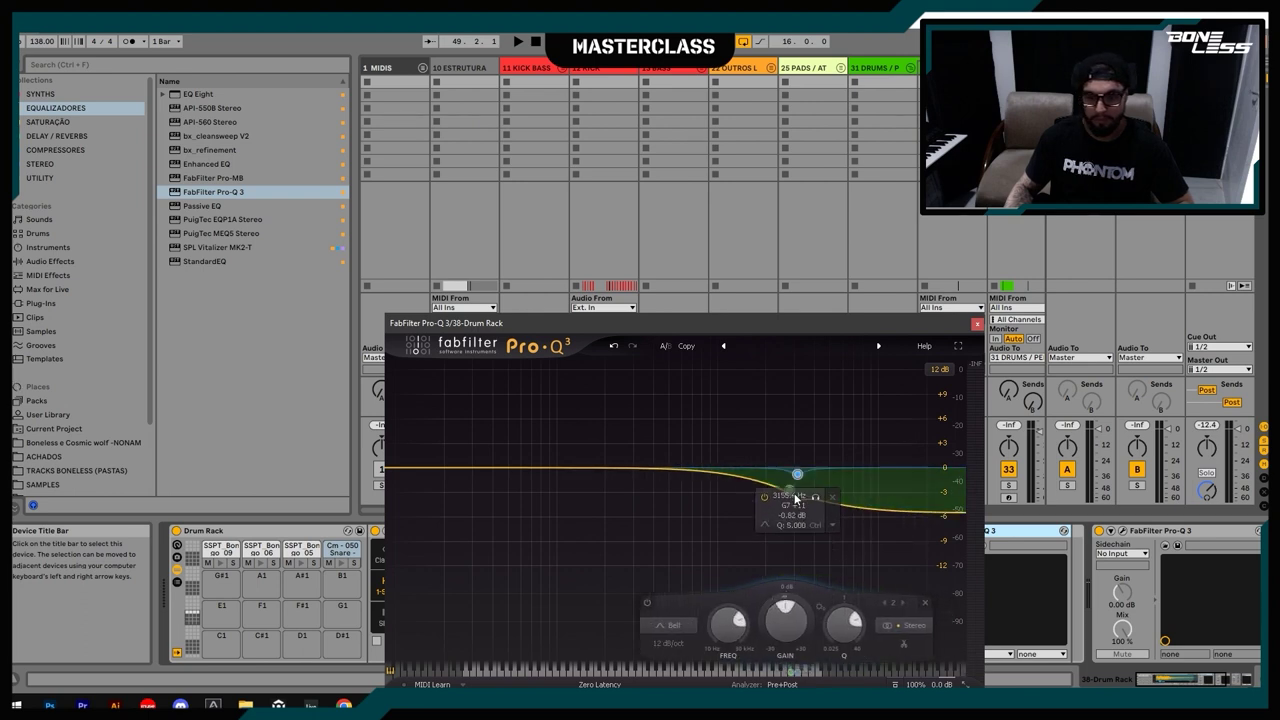
pyautogui.click(829, 496)
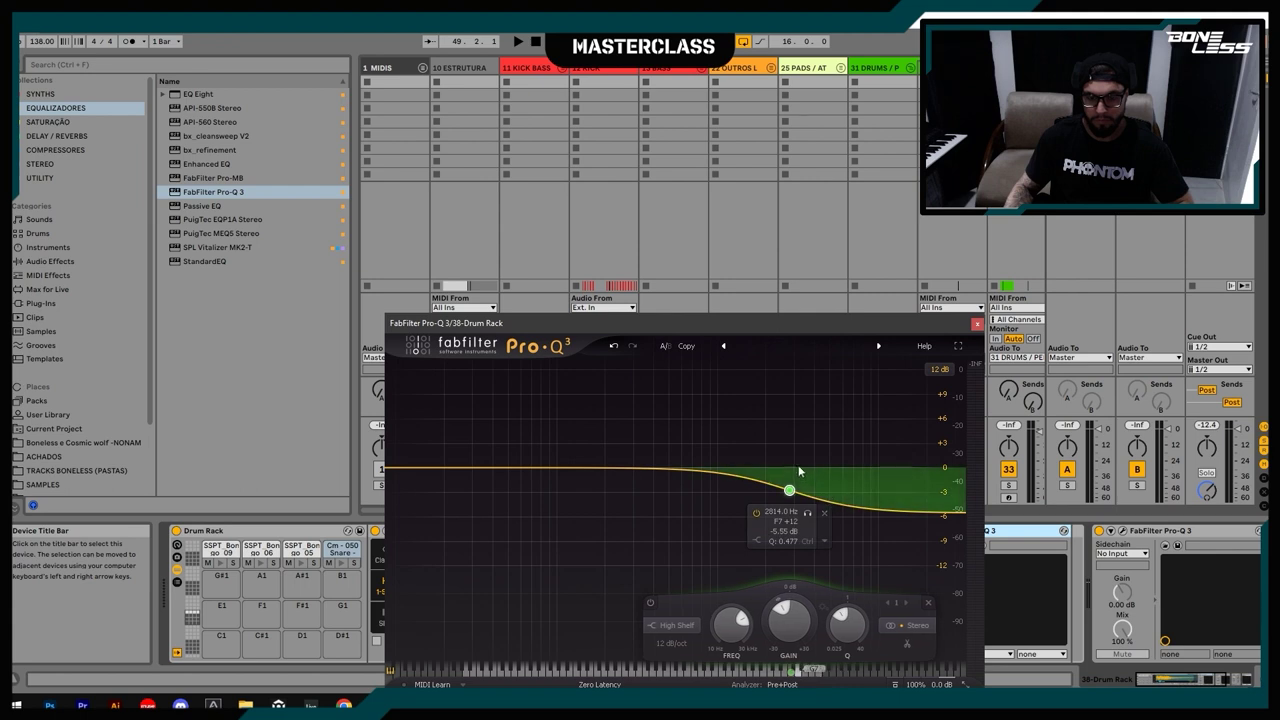
pyautogui.moveTo(795, 494); pyautogui.dragTo(783, 494)
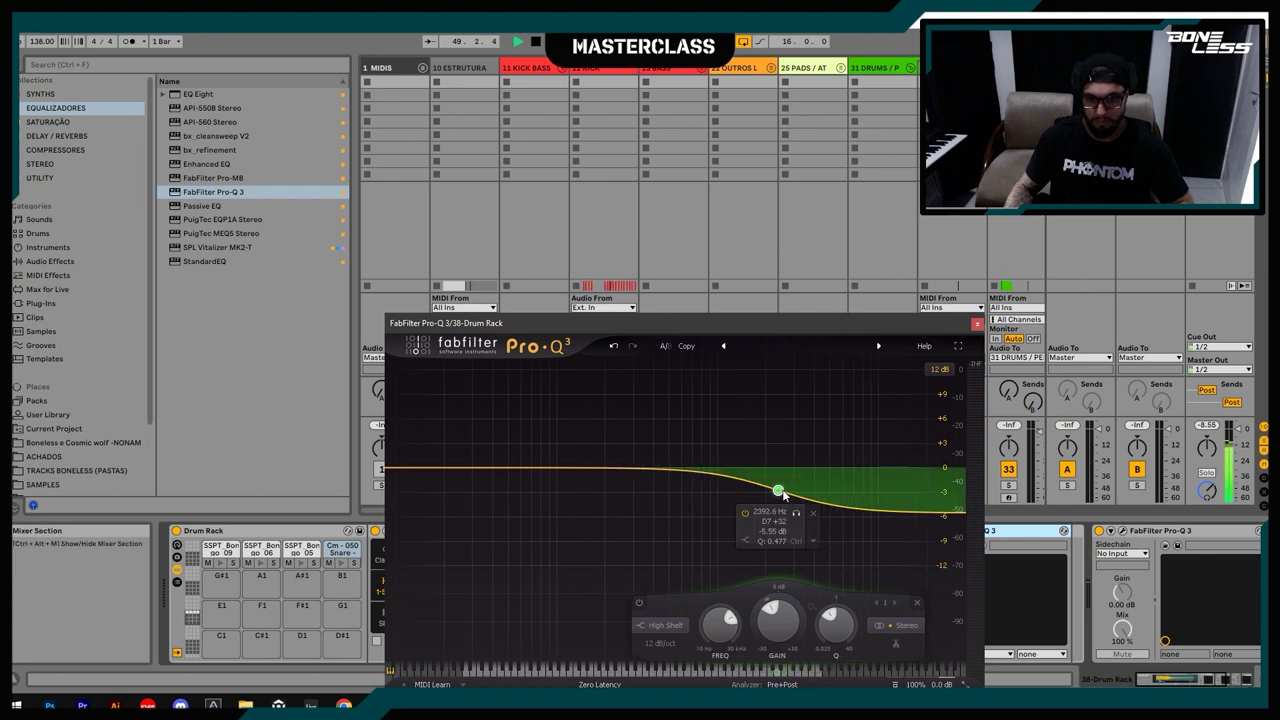
# Step: Move the high shelf to about 3641 Hz and -7.51 dB while auditioning the snare pad
pyautogui.press('space')
pyautogui.click(341, 563)
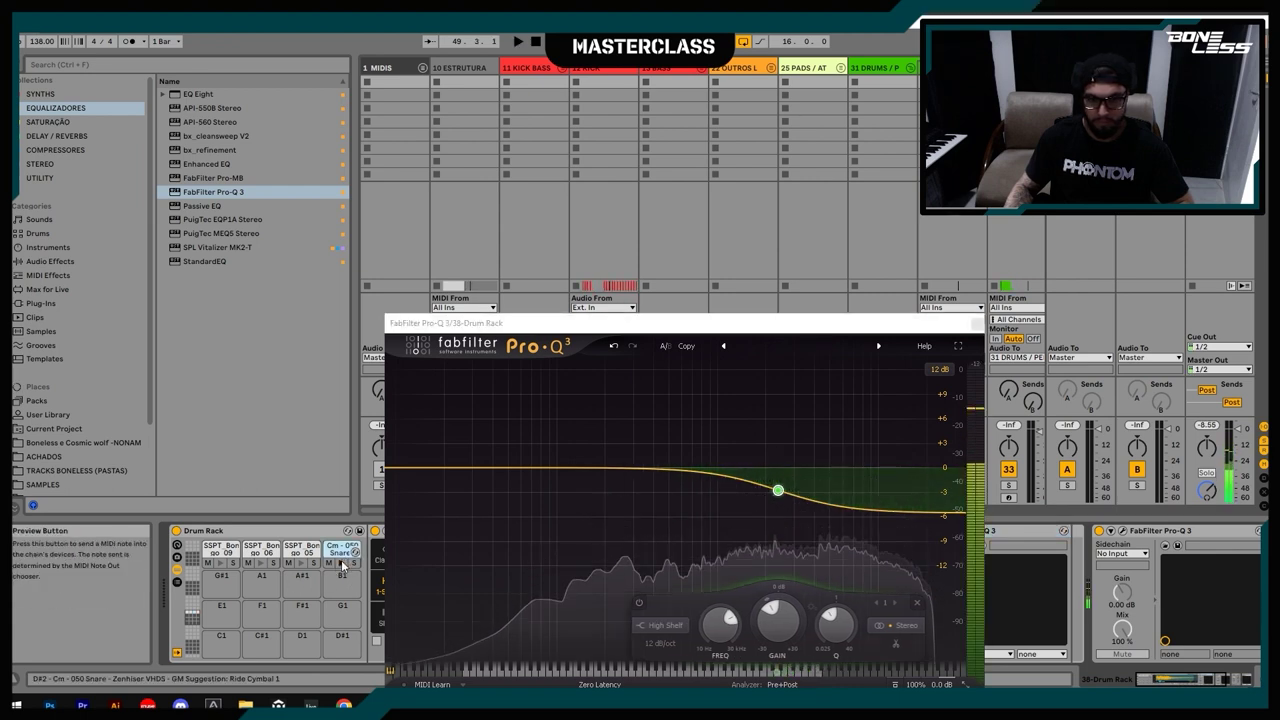
pyautogui.moveTo(780, 491); pyautogui.dragTo(812, 507)
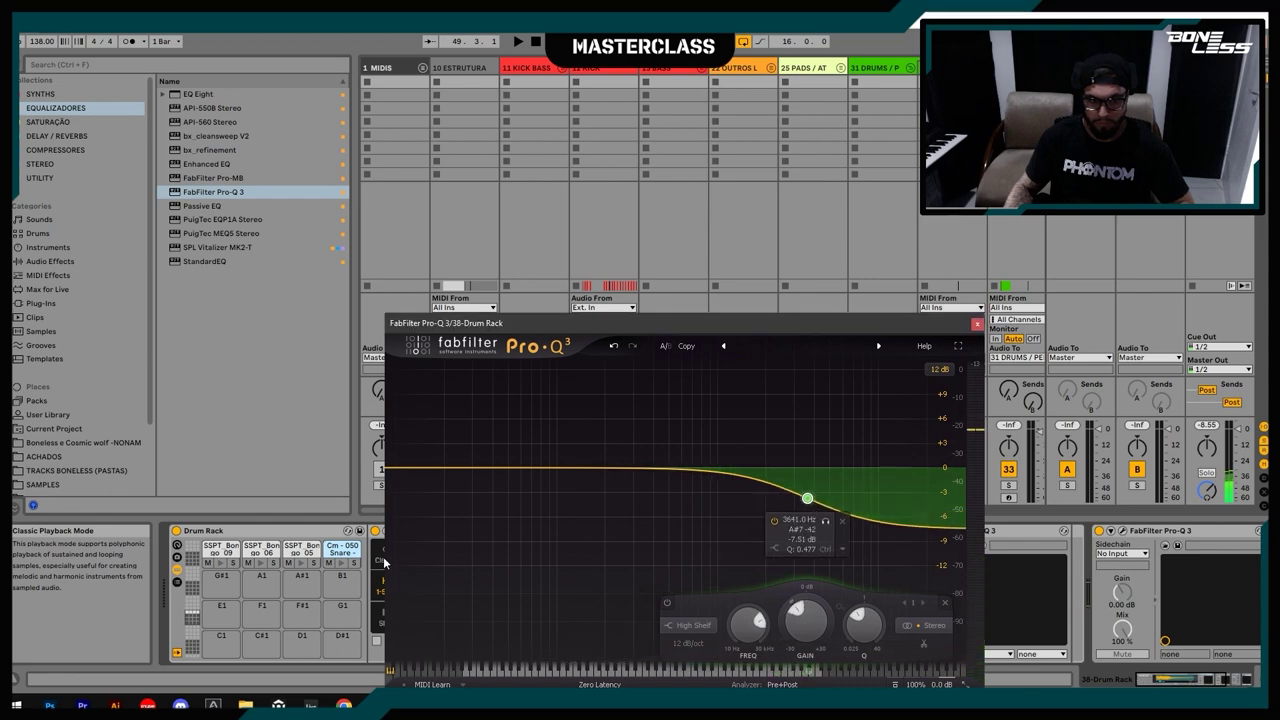
pyautogui.click(341, 563)
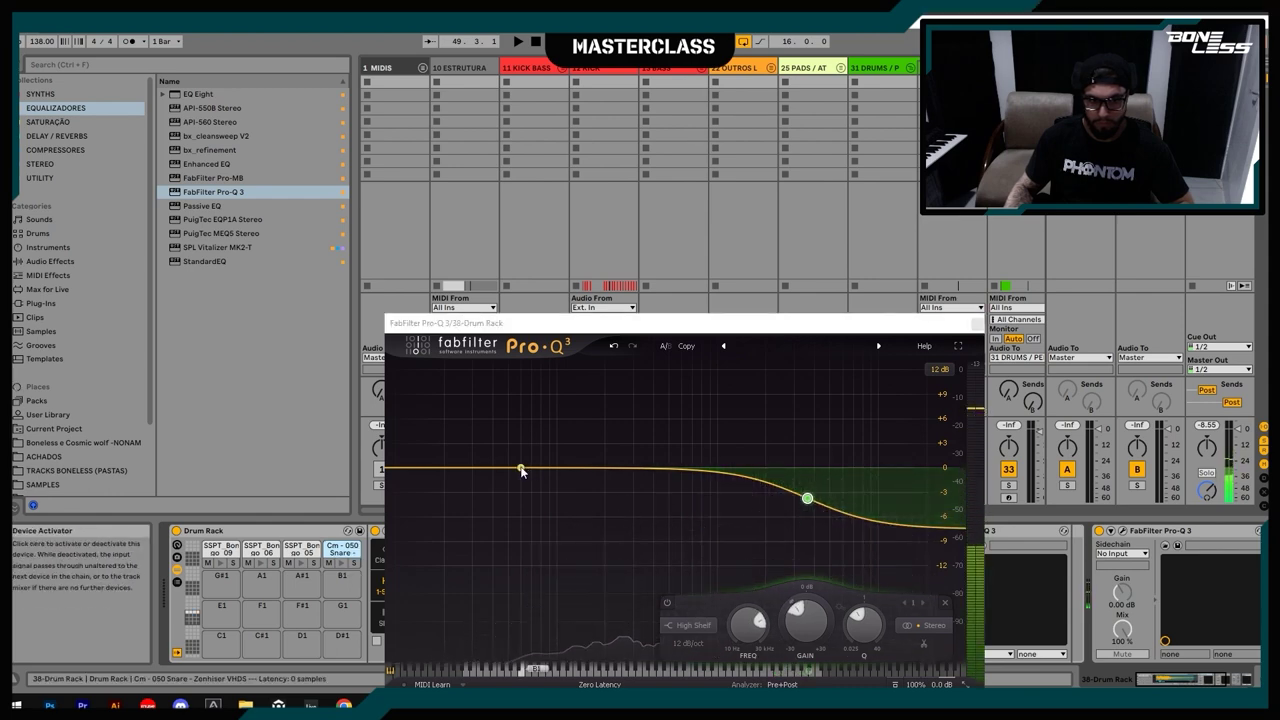
# Step: Add a 12 dB/oct low cut at about 200 Hz, lower the high shelf further, and audition the snare before closing the equalizer
pyautogui.moveTo(406, 466); pyautogui.dragTo(605, 503)
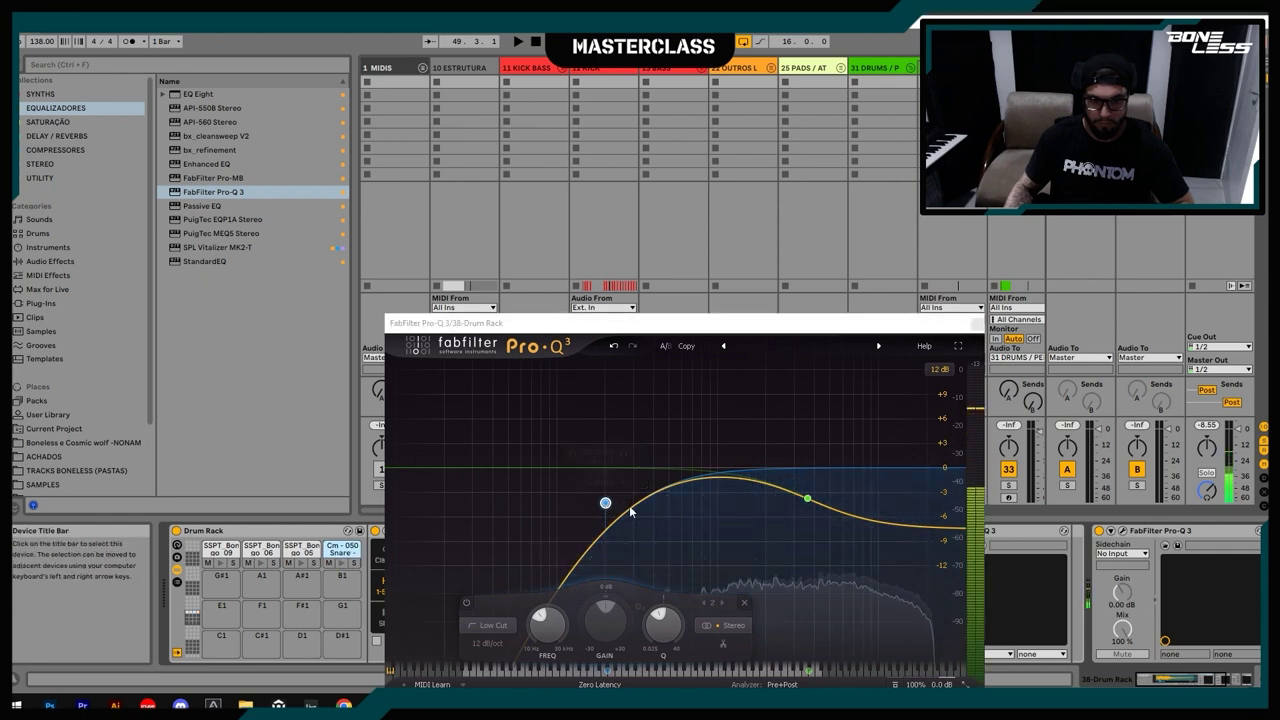
pyautogui.moveTo(808, 500); pyautogui.dragTo(809, 533)
pyautogui.click(342, 564)
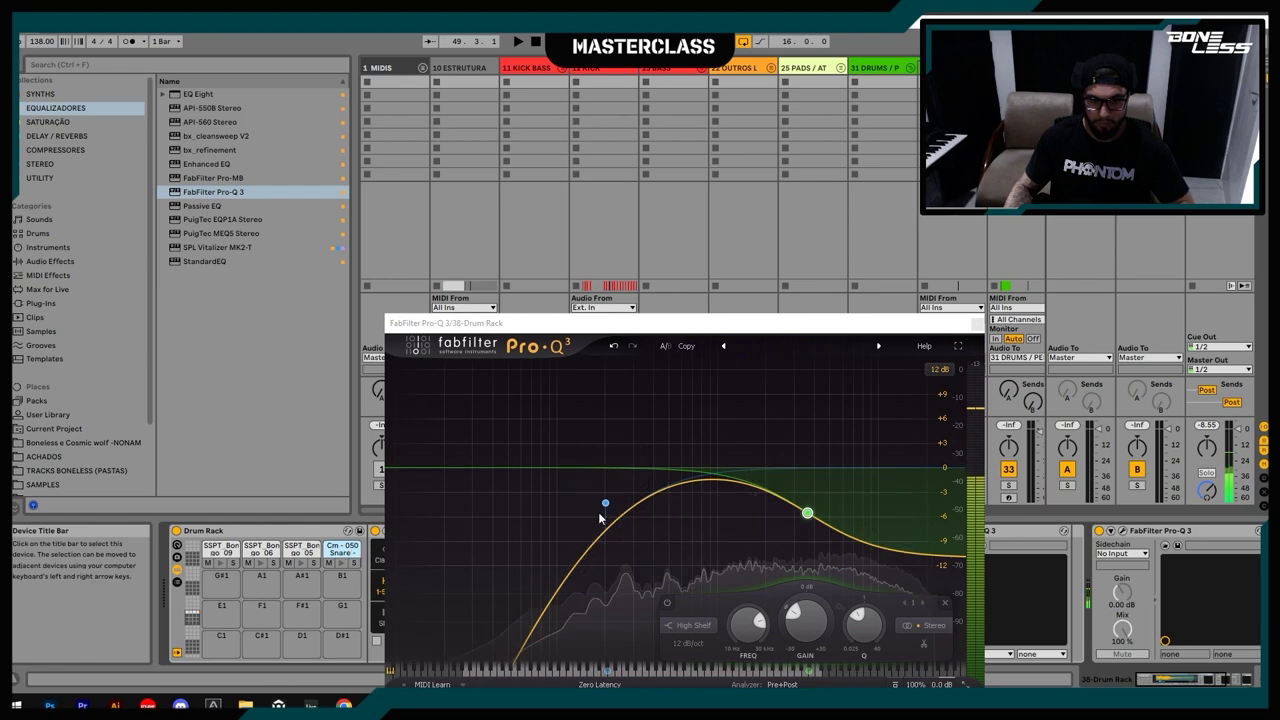
pyautogui.click(977, 325)
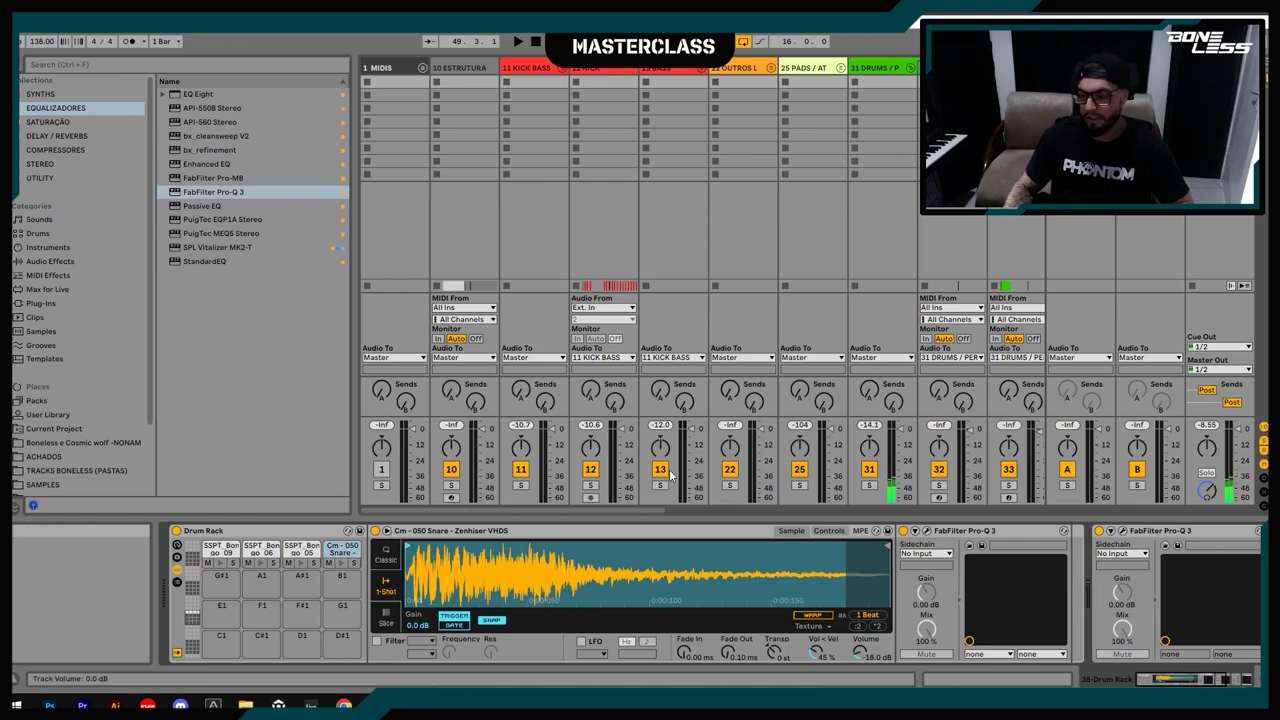
# Step: Add a 30 dB/oct high cut at about 8116 Hz to the snare's equalizer and audition the snare pad
pyautogui.click(934, 532)
pyautogui.moveTo(959, 560); pyautogui.dragTo(863, 513)
pyautogui.click(166, 541)
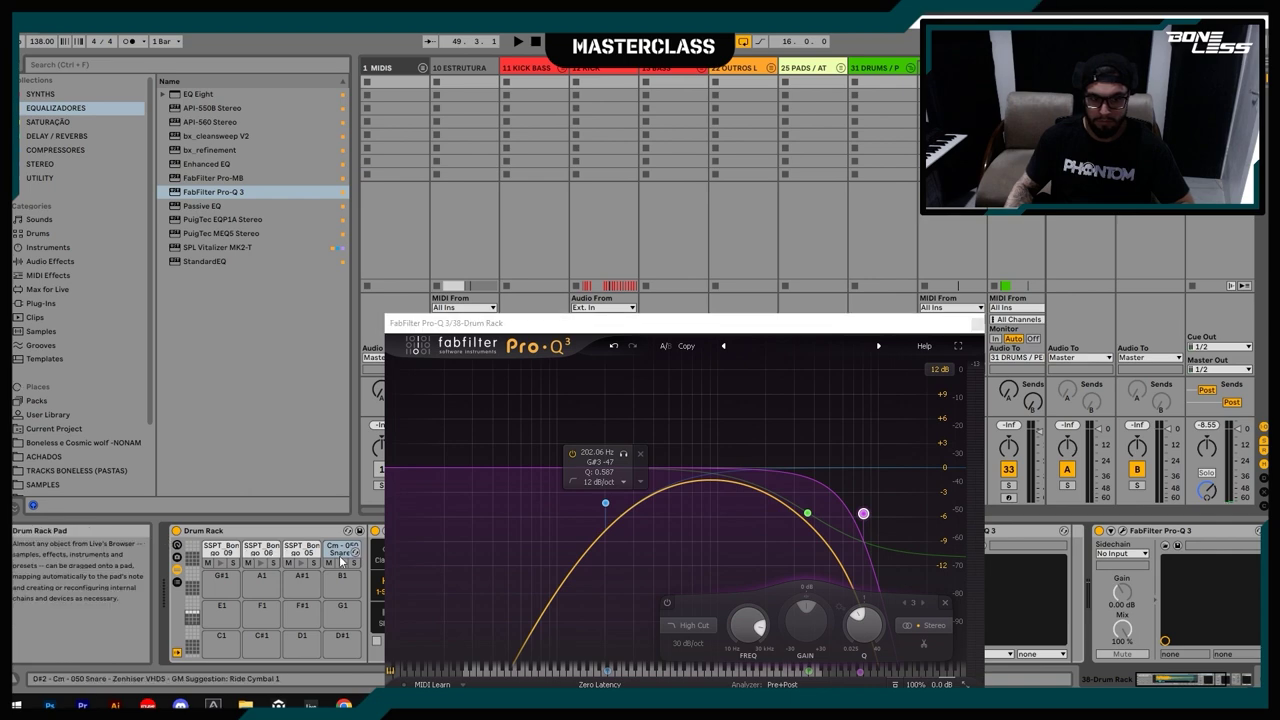
pyautogui.click(342, 563)
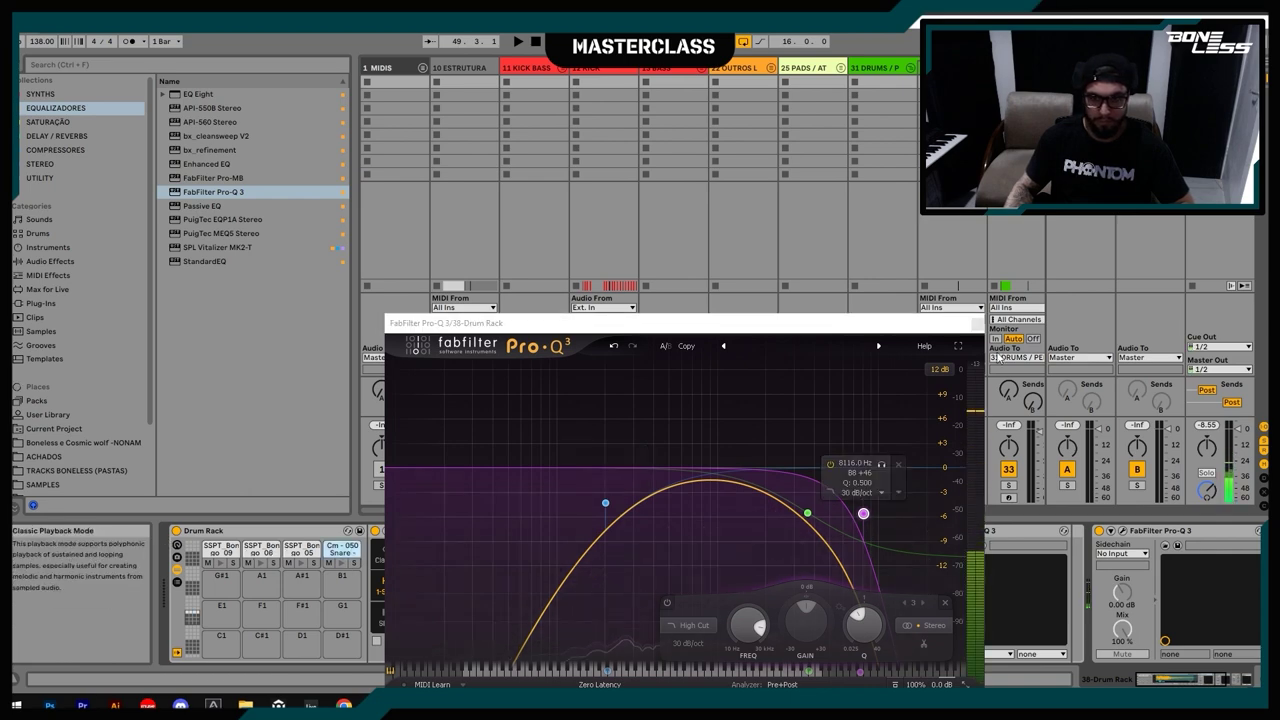
pyautogui.click(977, 324)
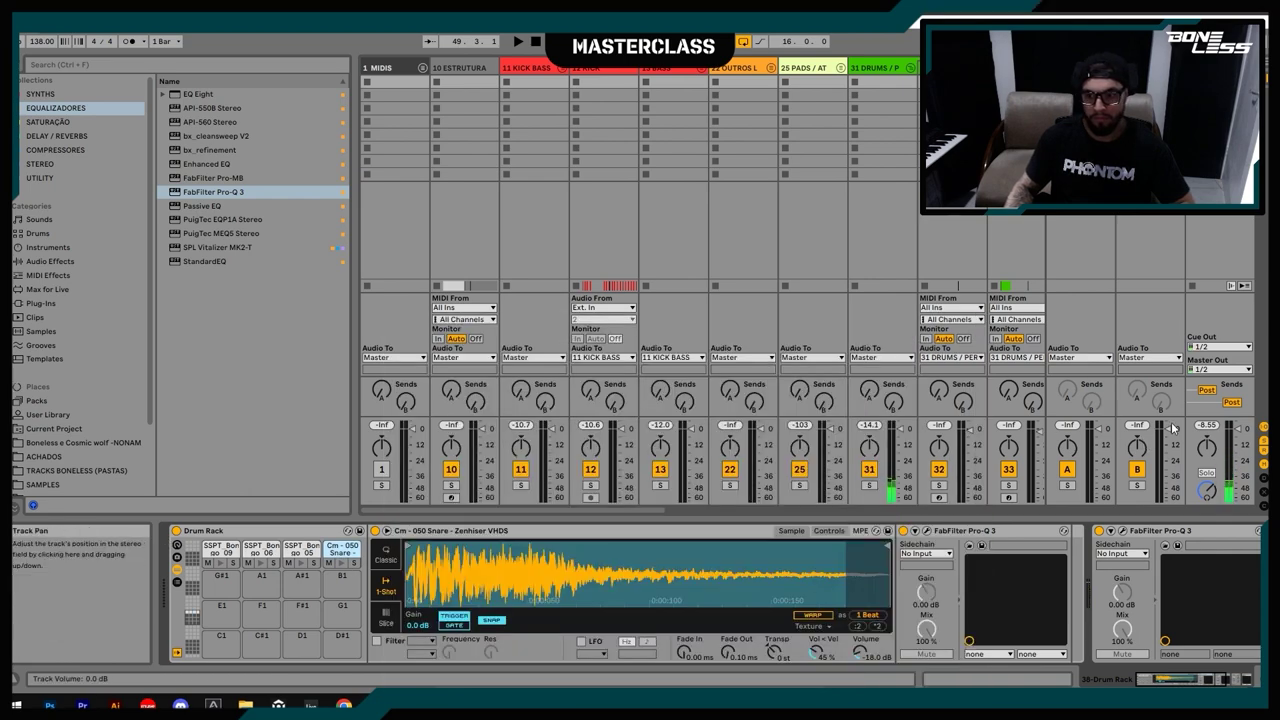
pyautogui.click(342, 563)
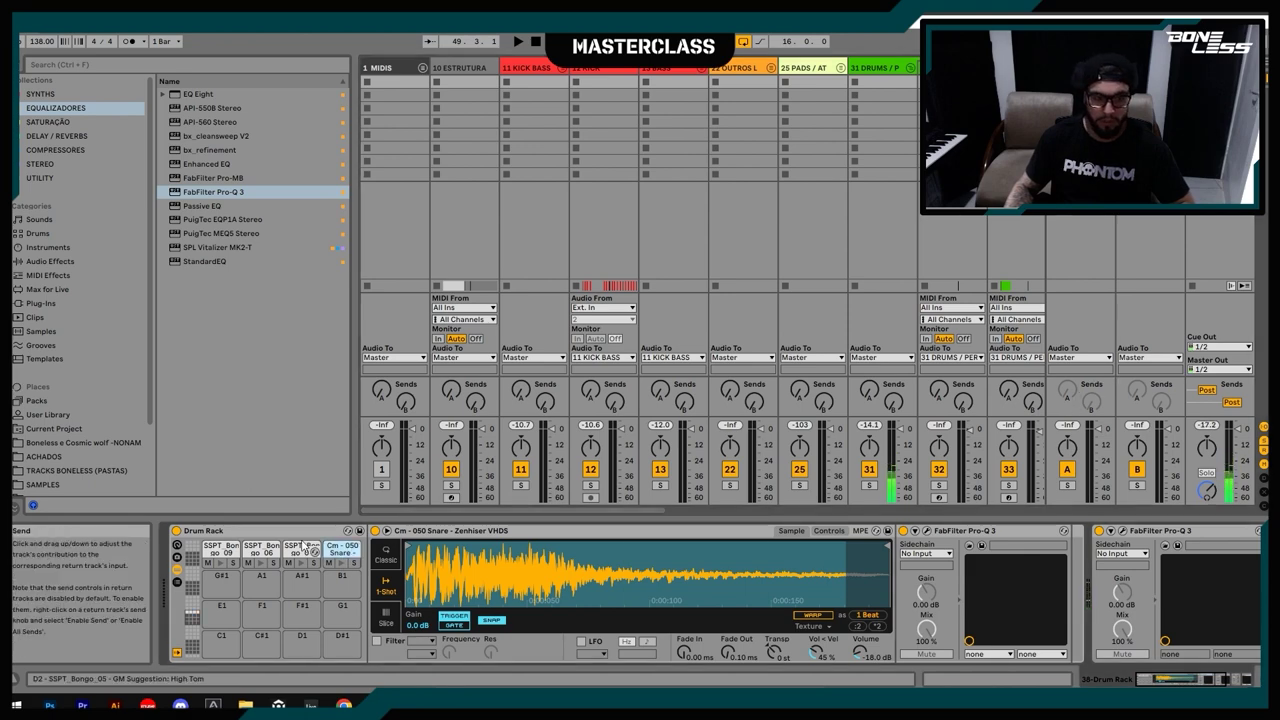
# Step: Return to the arrangement, rename the Drum Rack track as PERCS AMBS - KIT and create a four-bar MIDI clip at bar 49
pyautogui.click(303, 548)
pyautogui.press('Tab')
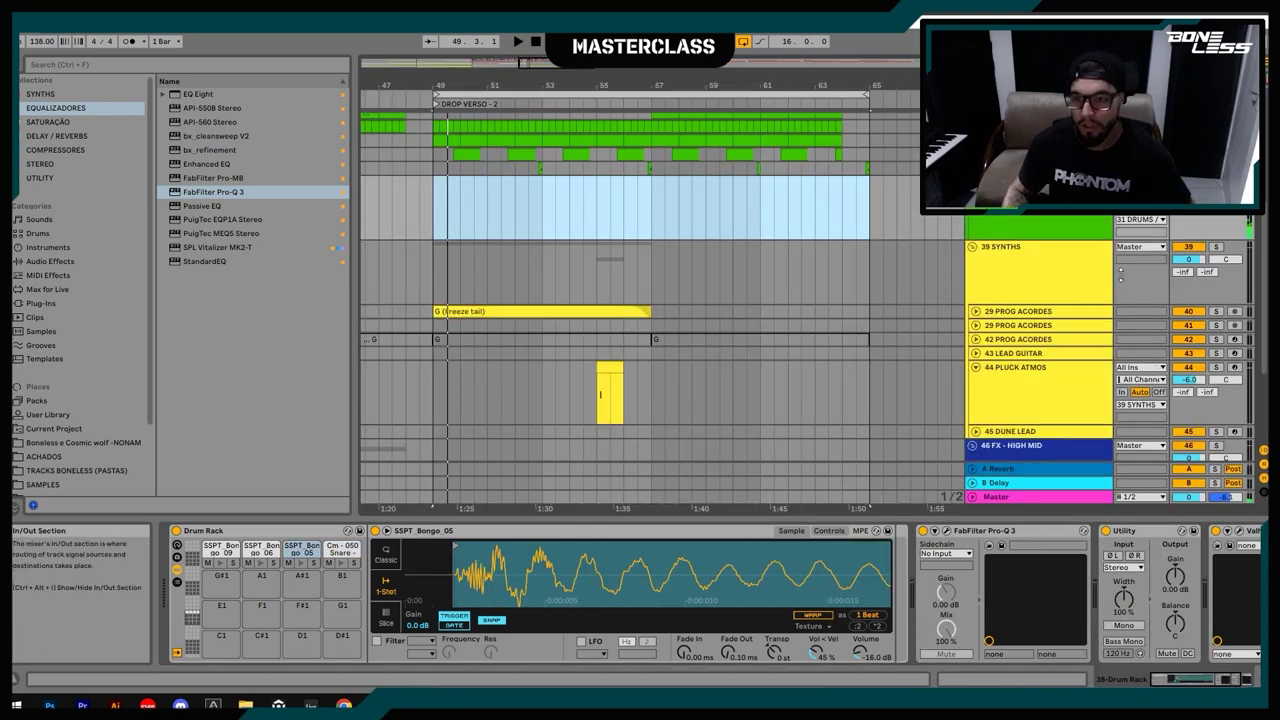
pyautogui.click(1035, 224)
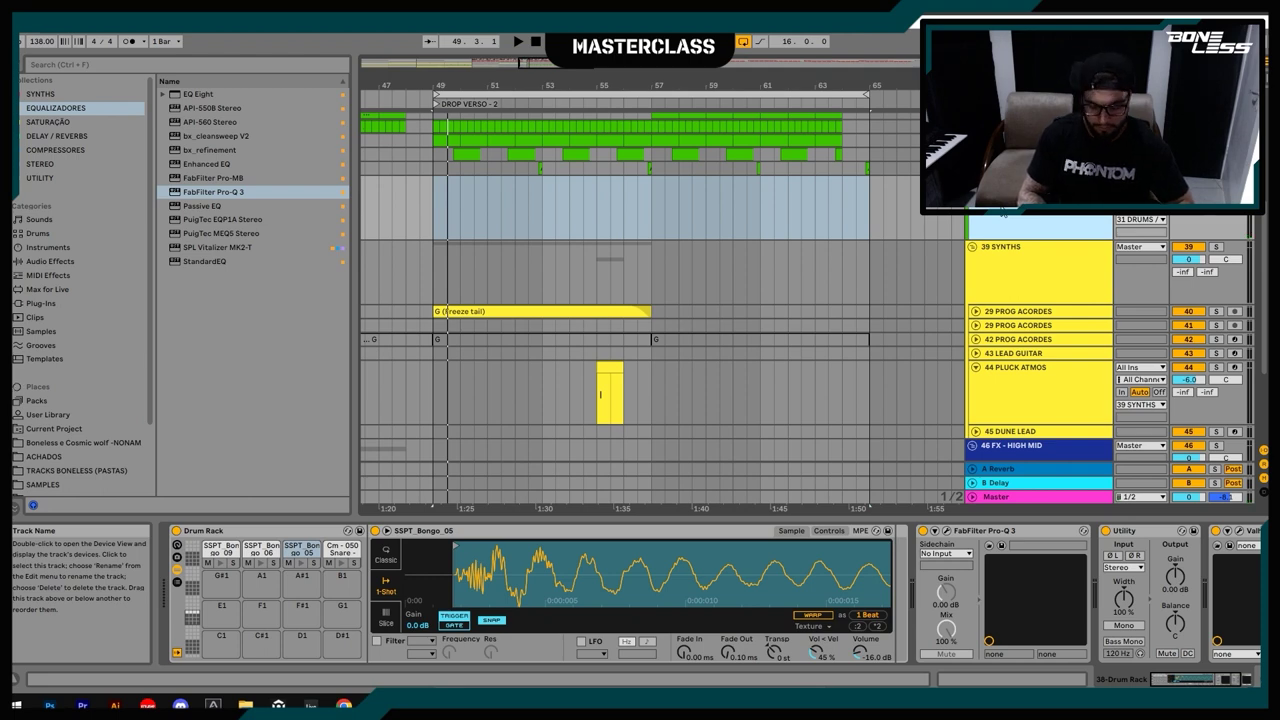
pyautogui.scroll(2, 681, 269)
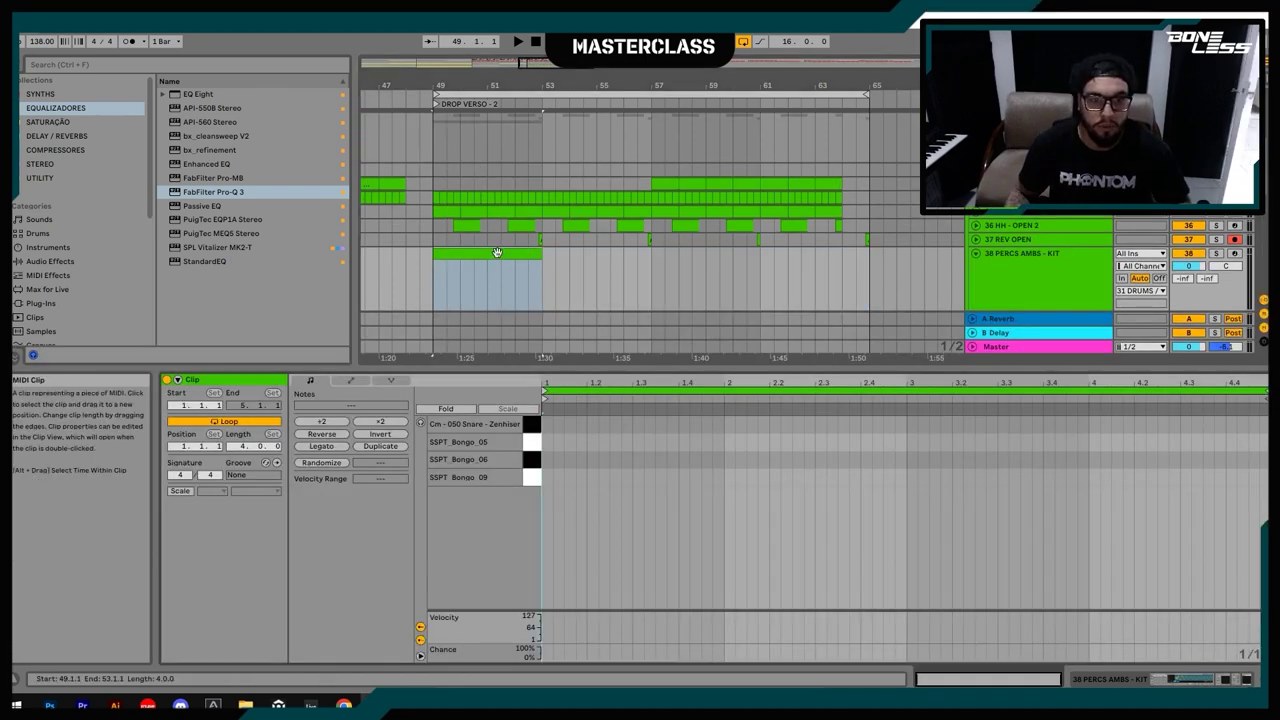
# Step: Open the new MIDI clip in the note editor and set its fixed grid to 1/16
pyautogui.click(497, 252)
pyautogui.rightClick(730, 456)
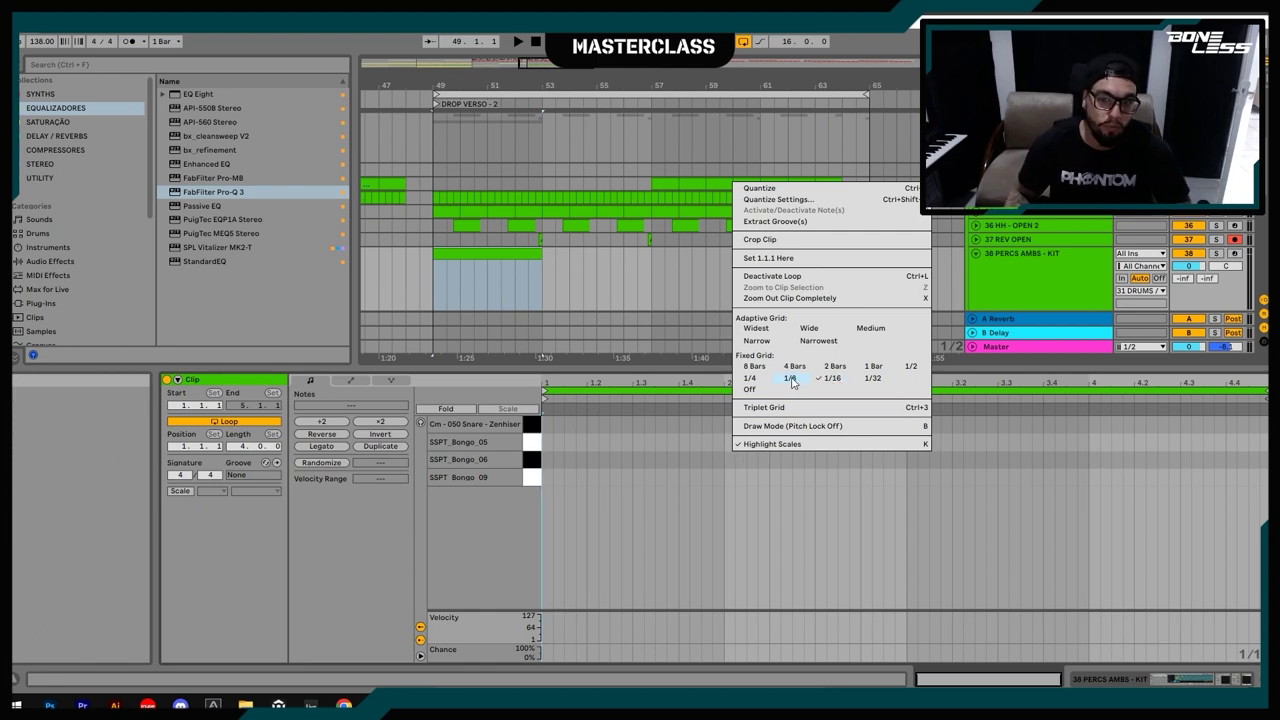
pyautogui.click(790, 380)
pyautogui.rightClick(725, 454)
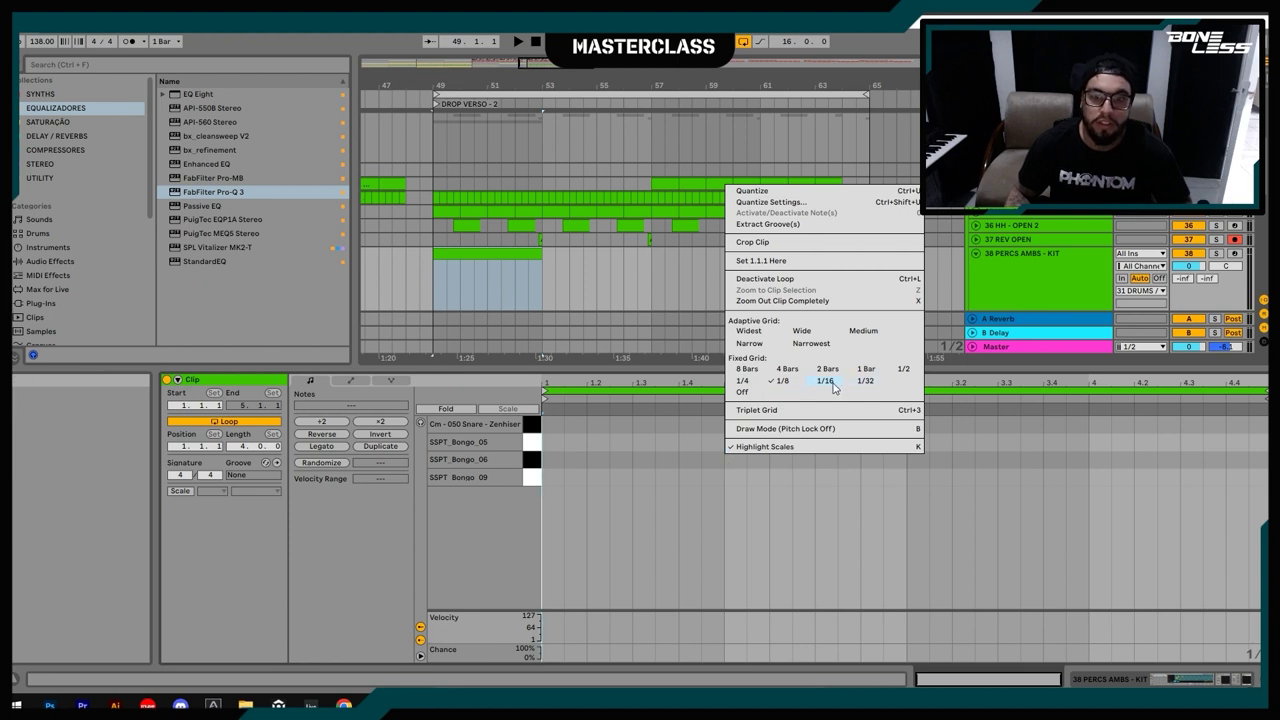
pyautogui.click(826, 381)
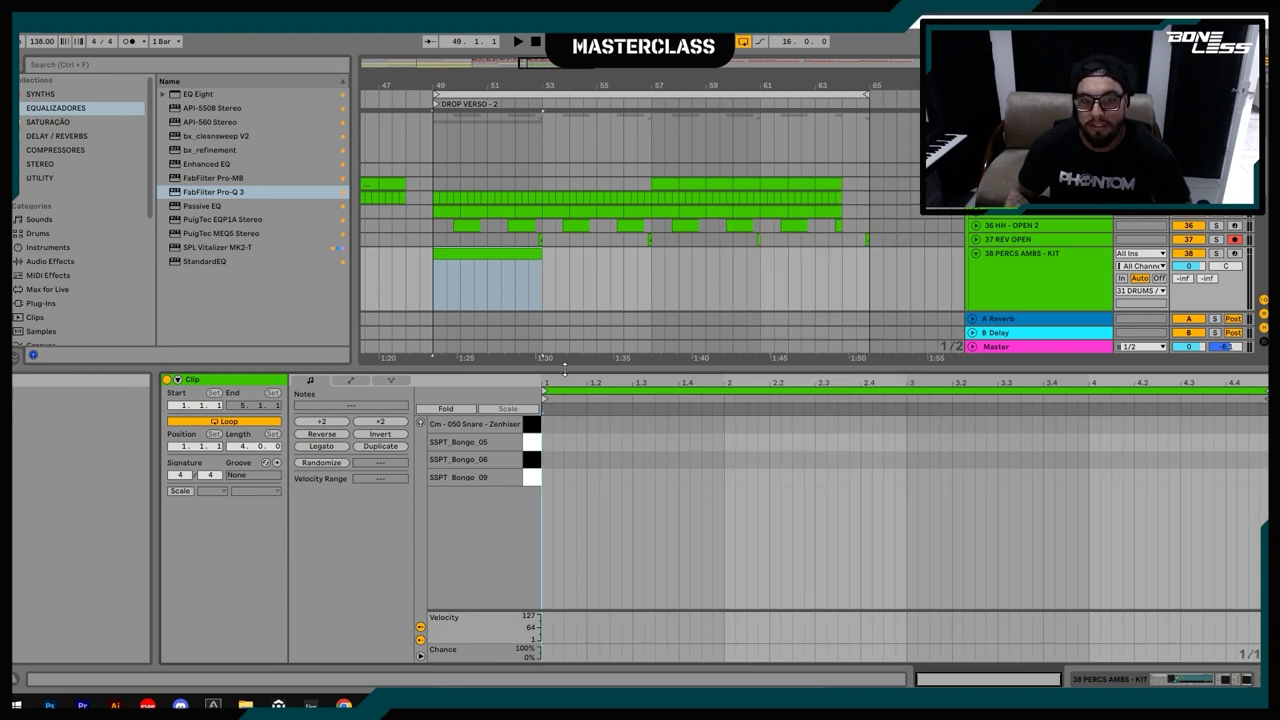
# Step: Search the utility plug-ins for "lfo" and add LFOTool_x64 at the end of the PERCS AMBS - KIT device chain
pyautogui.moveTo(570, 383); pyautogui.dragTo(570, 415)
pyautogui.moveTo(473, 86); pyautogui.dragTo(634, 134)
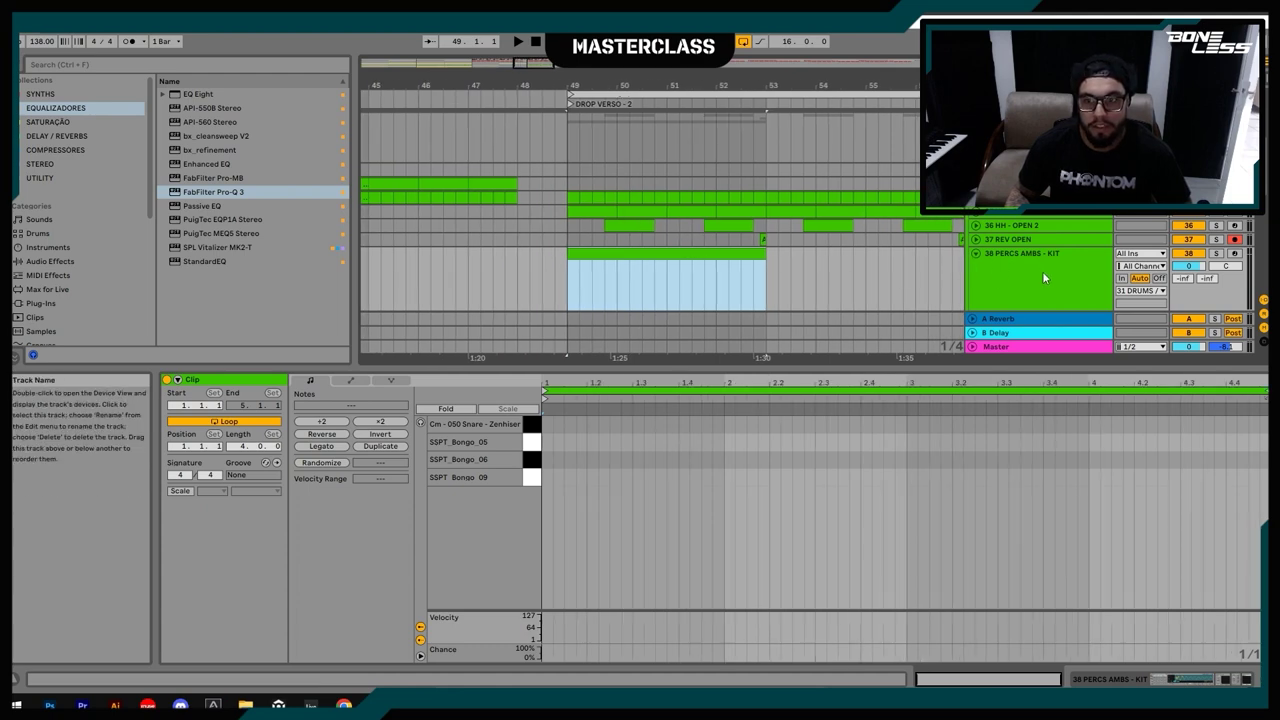
pyautogui.doubleClick(1042, 277)
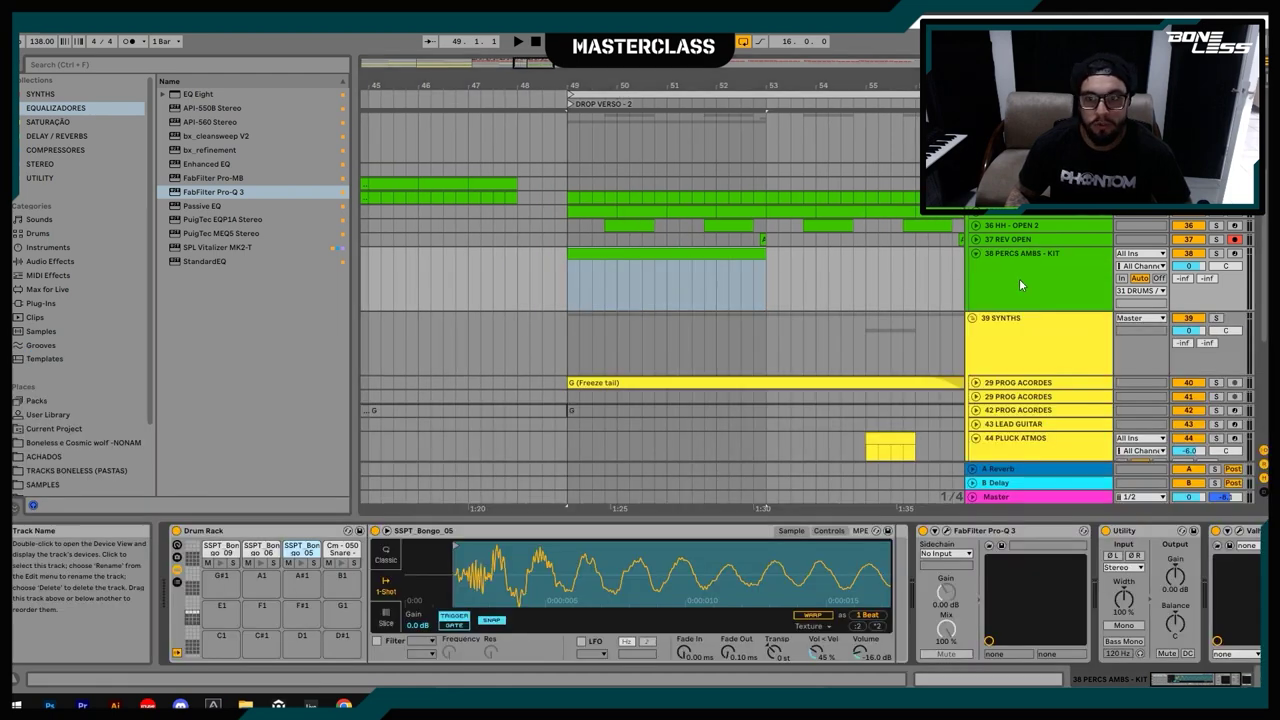
pyautogui.click(45, 178)
pyautogui.write('lfo')
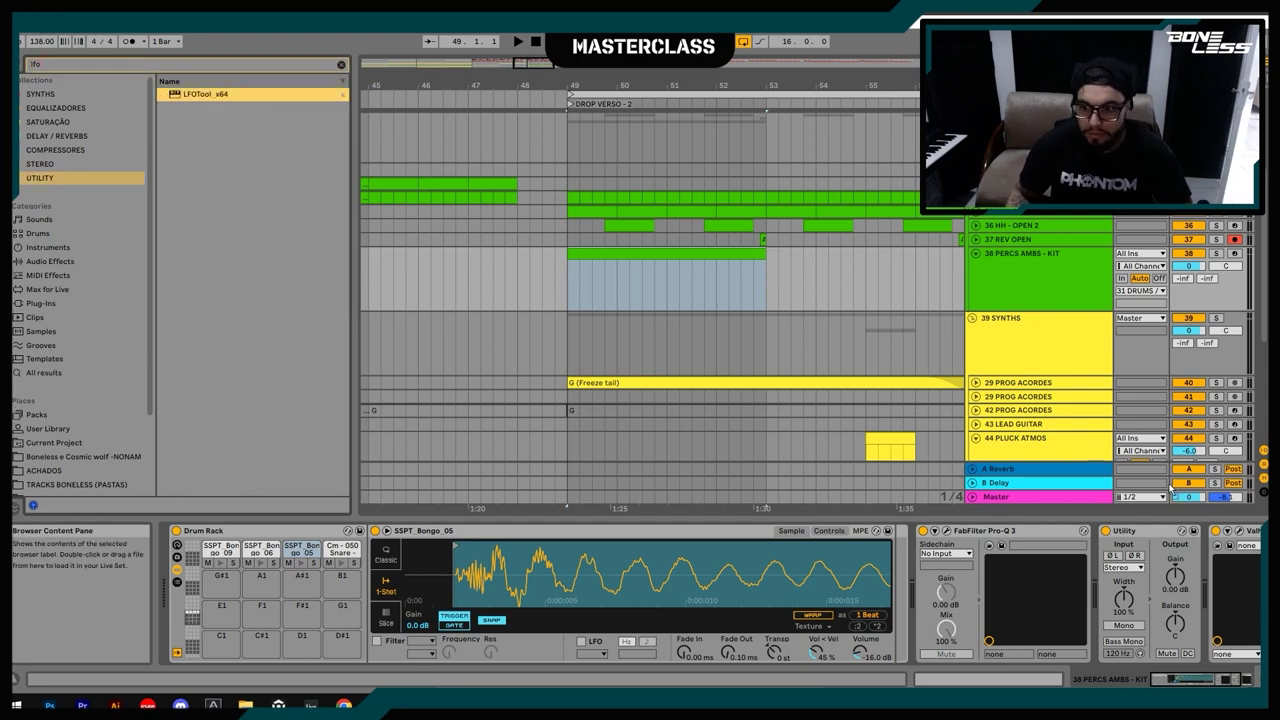
pyautogui.hscroll(6, 1197, 560)
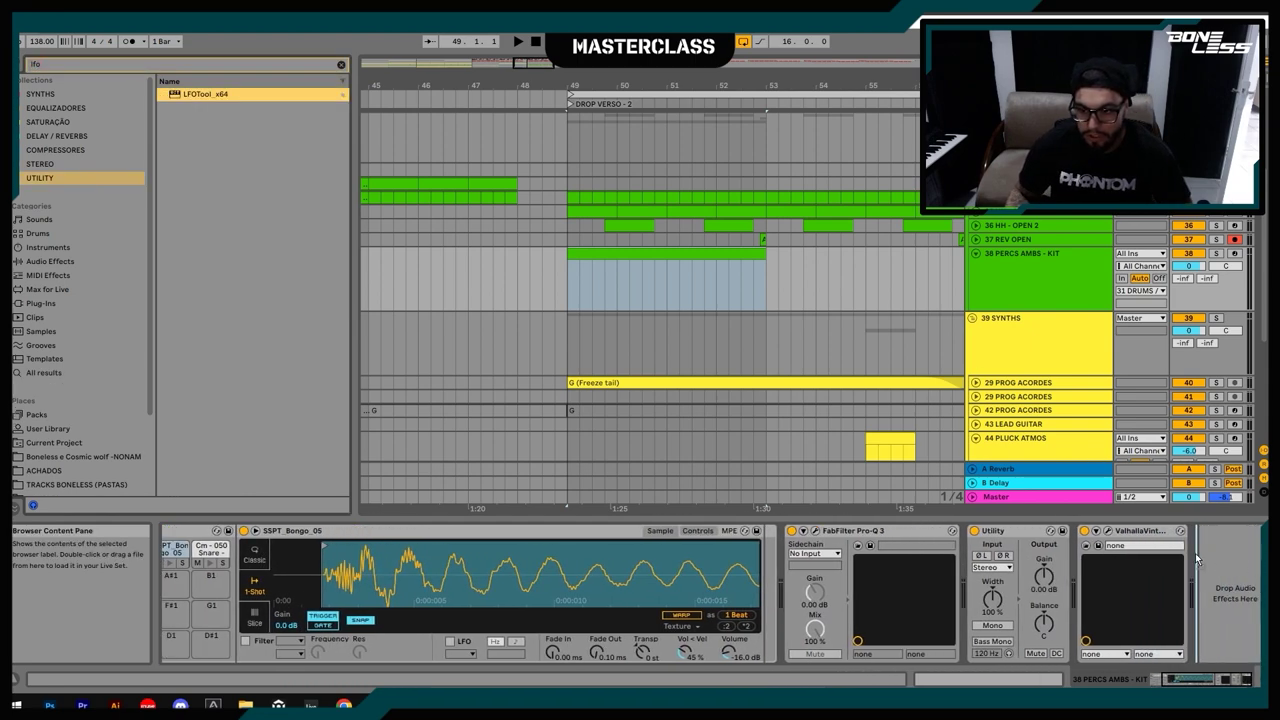
pyautogui.moveTo(1205, 562); pyautogui.dragTo(1208, 564)
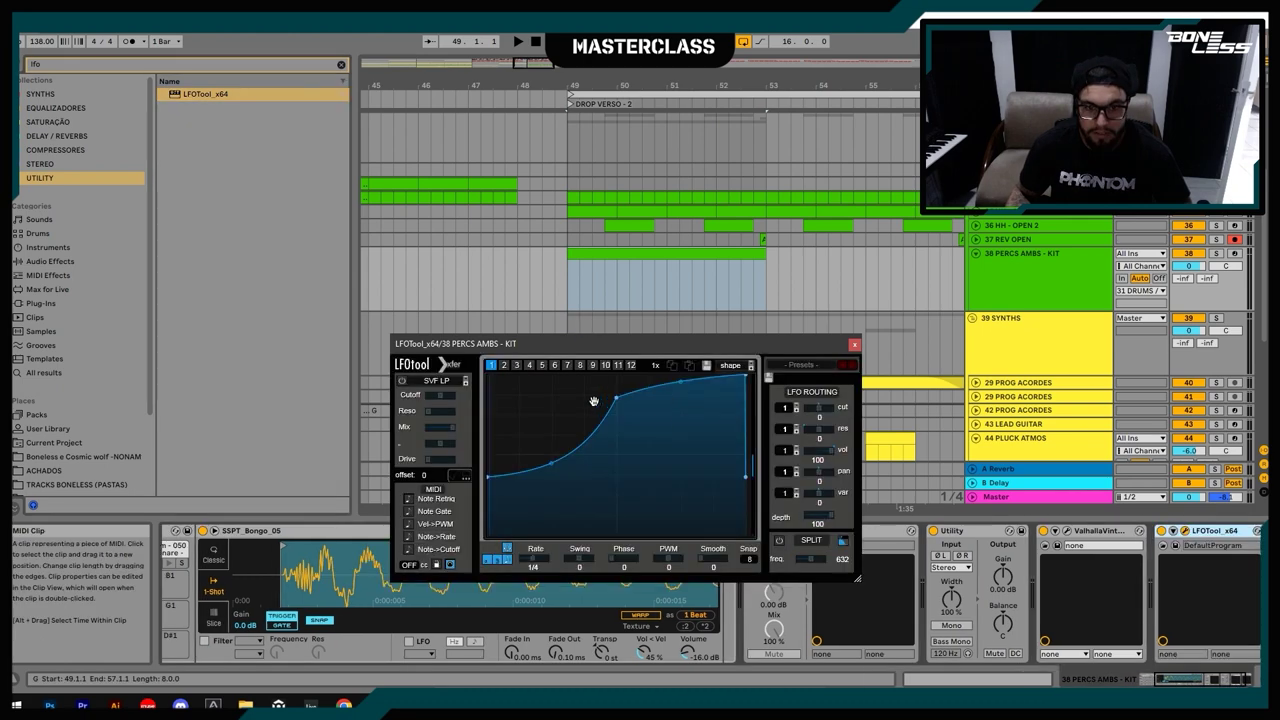
# Step: Reshape the LFOTool volume curve with maximum upper points, lower start and end points and a fast convex rise, and close the plug-in
pyautogui.moveTo(614, 390); pyautogui.dragTo(614, 372)
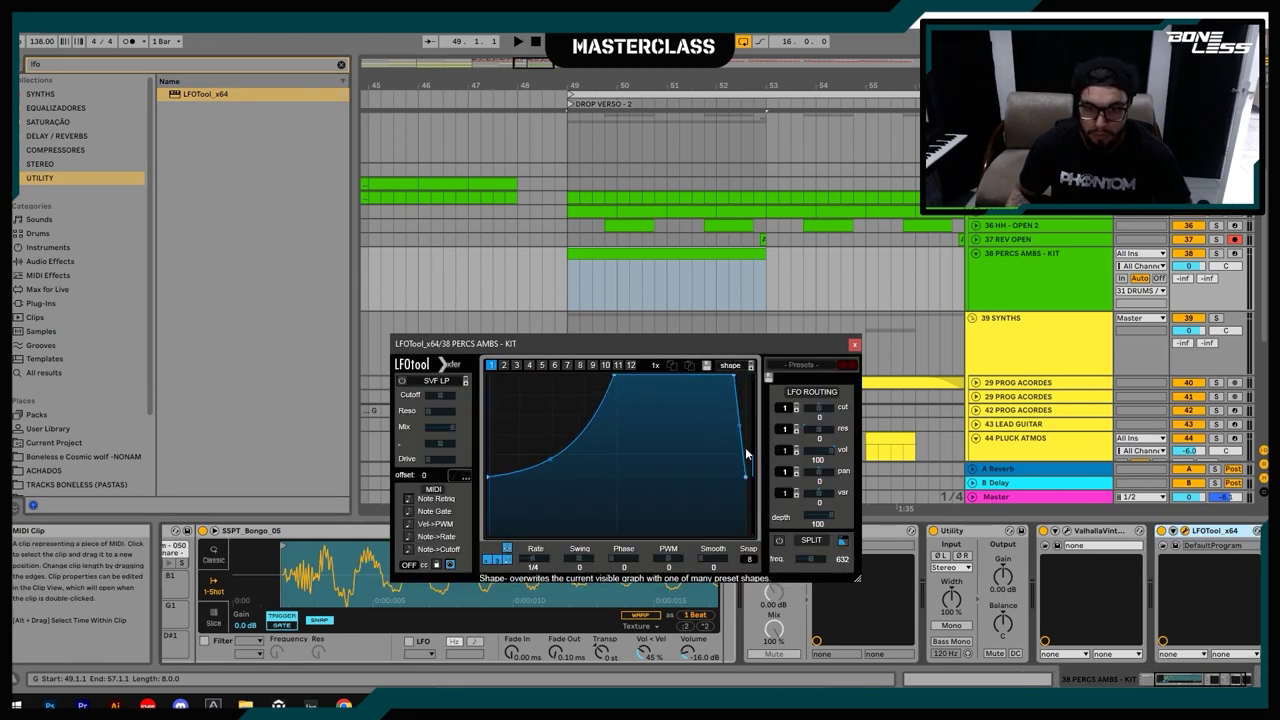
pyautogui.moveTo(745, 480); pyautogui.dragTo(745, 493)
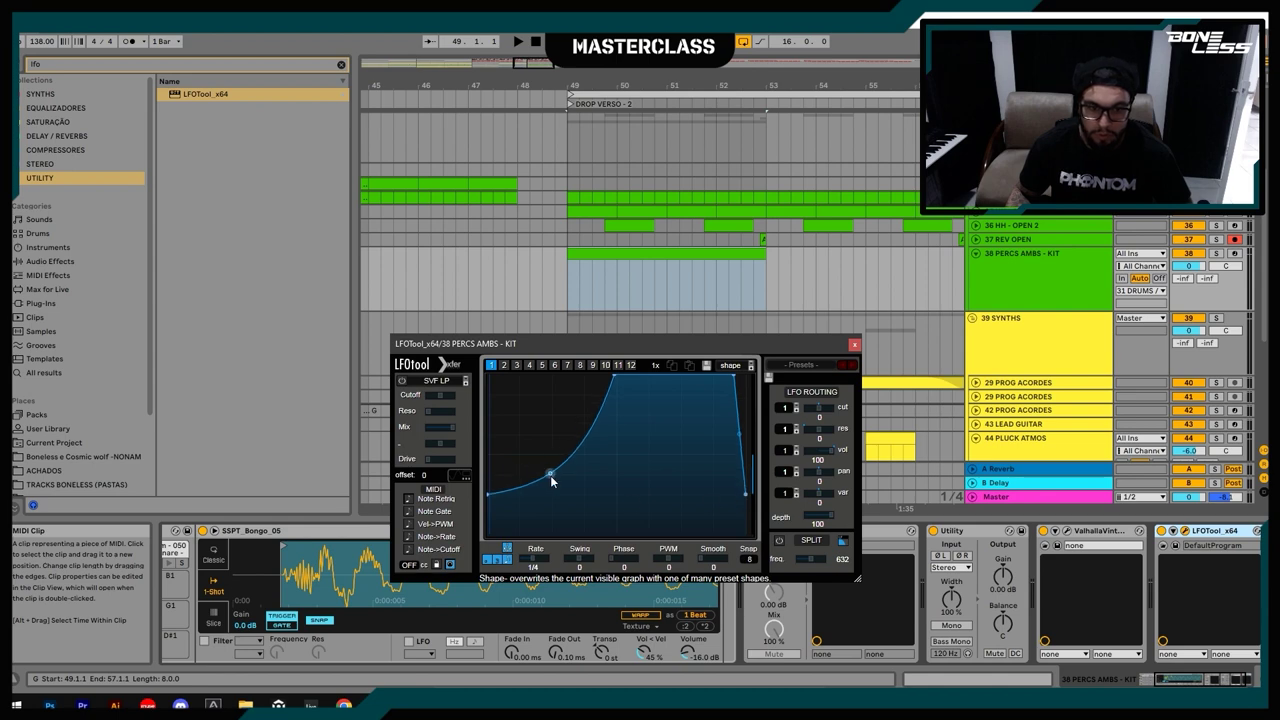
pyautogui.moveTo(550, 475); pyautogui.dragTo(548, 426)
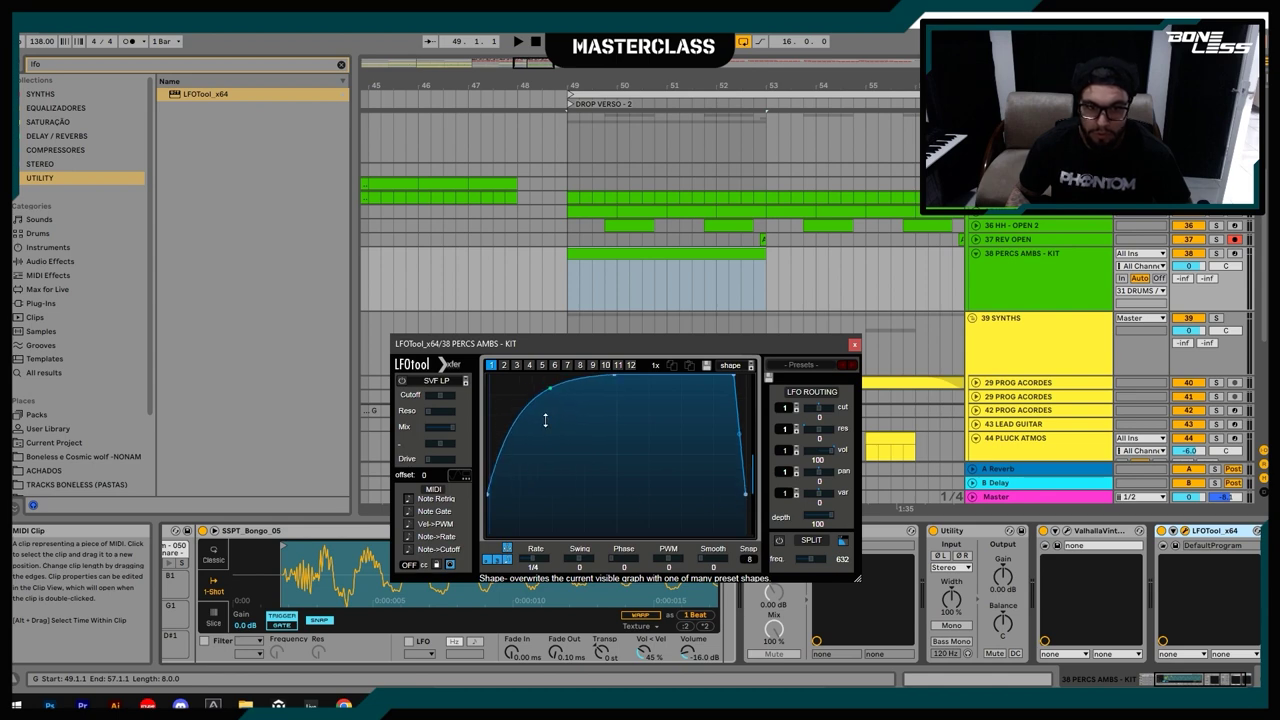
pyautogui.click(855, 345)
# Step: Play the drop and place an SSPT_Bongo_06 note at 2.2.3 and a snare note at 4.3.3 in the percussion clip
pyautogui.doubleClick(726, 266)
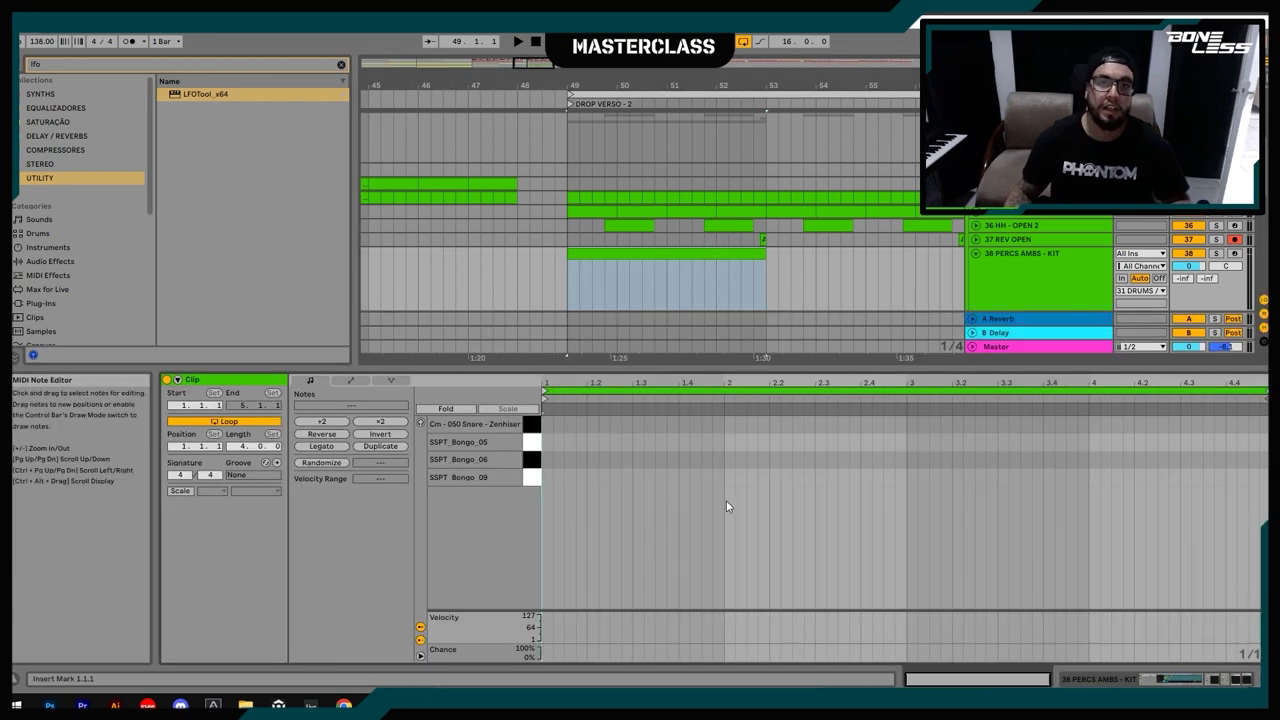
pyautogui.click(432, 255)
pyautogui.press('space')
pyautogui.click(691, 262)
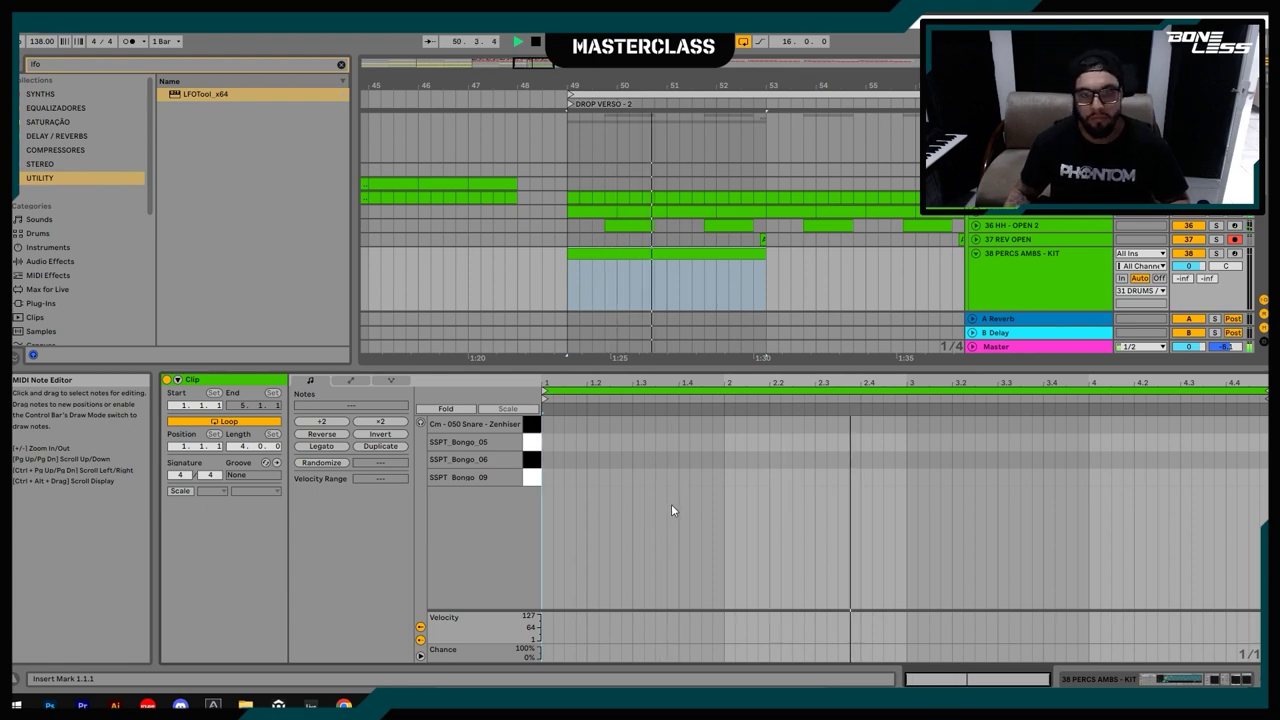
pyautogui.press('space')
pyautogui.press('space')
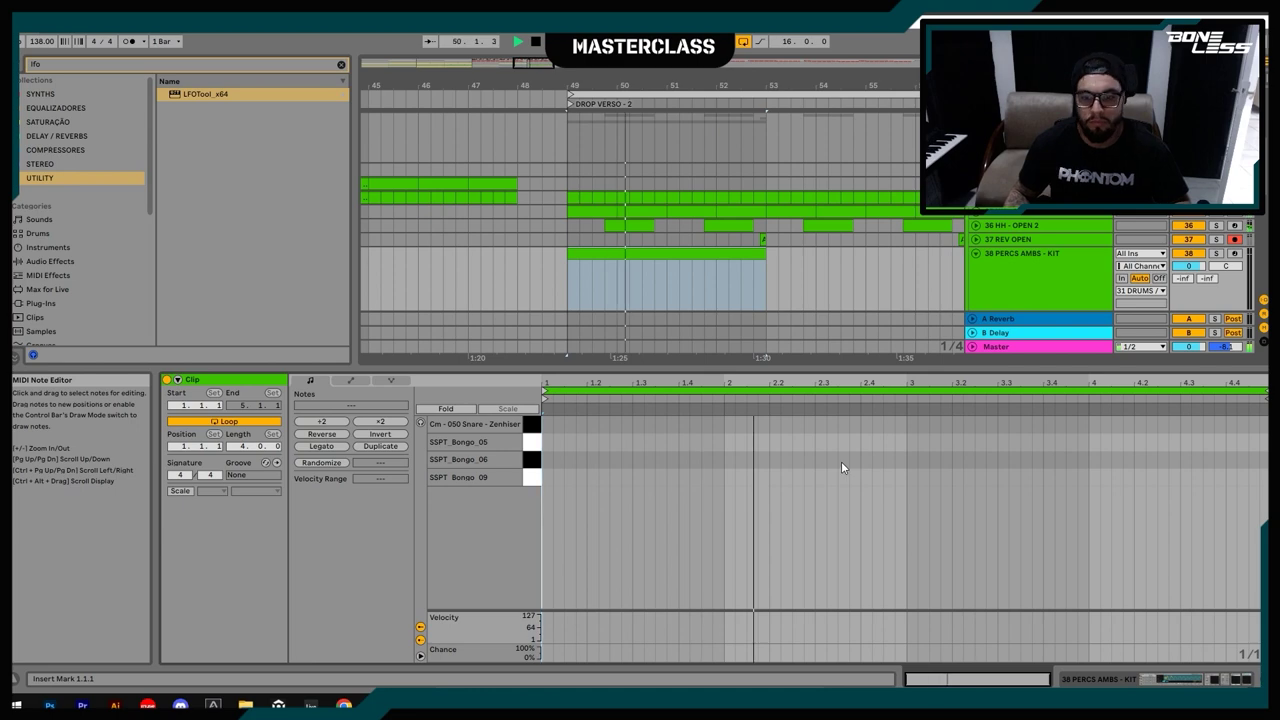
pyautogui.rightClick(789, 458)
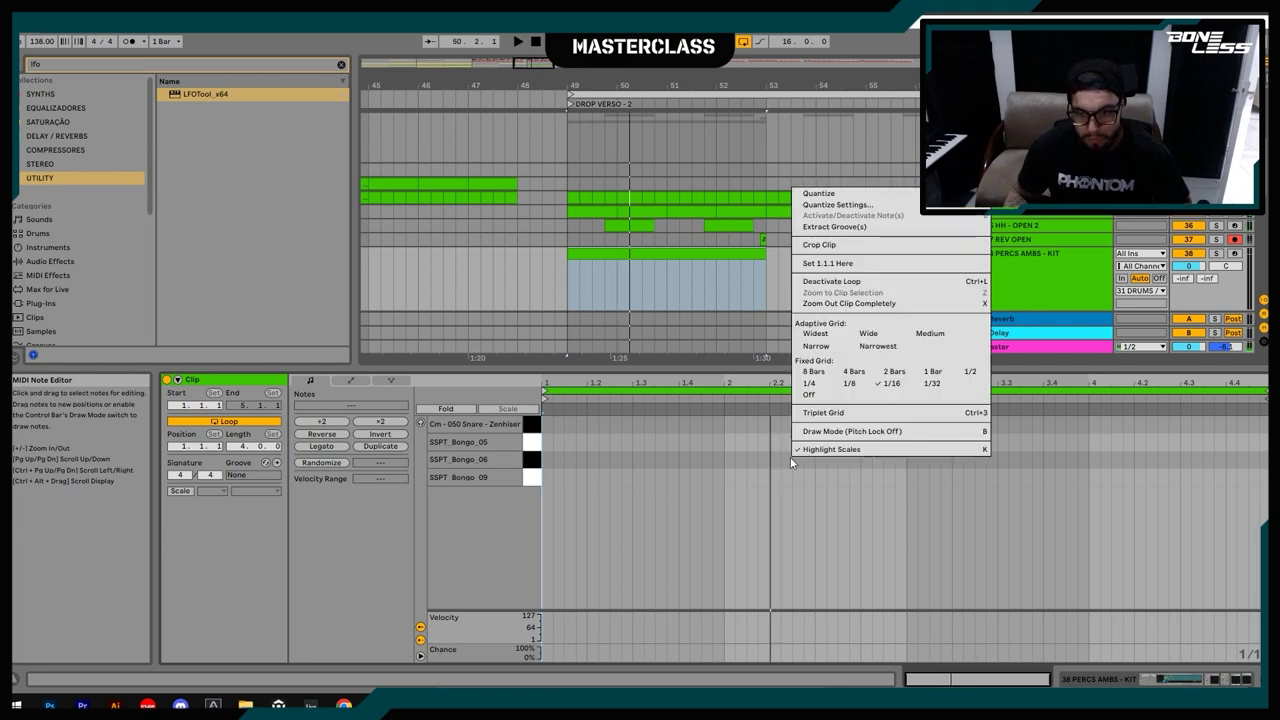
pyautogui.click(830, 417)
pyautogui.press('space')
pyautogui.doubleClick(800, 459)
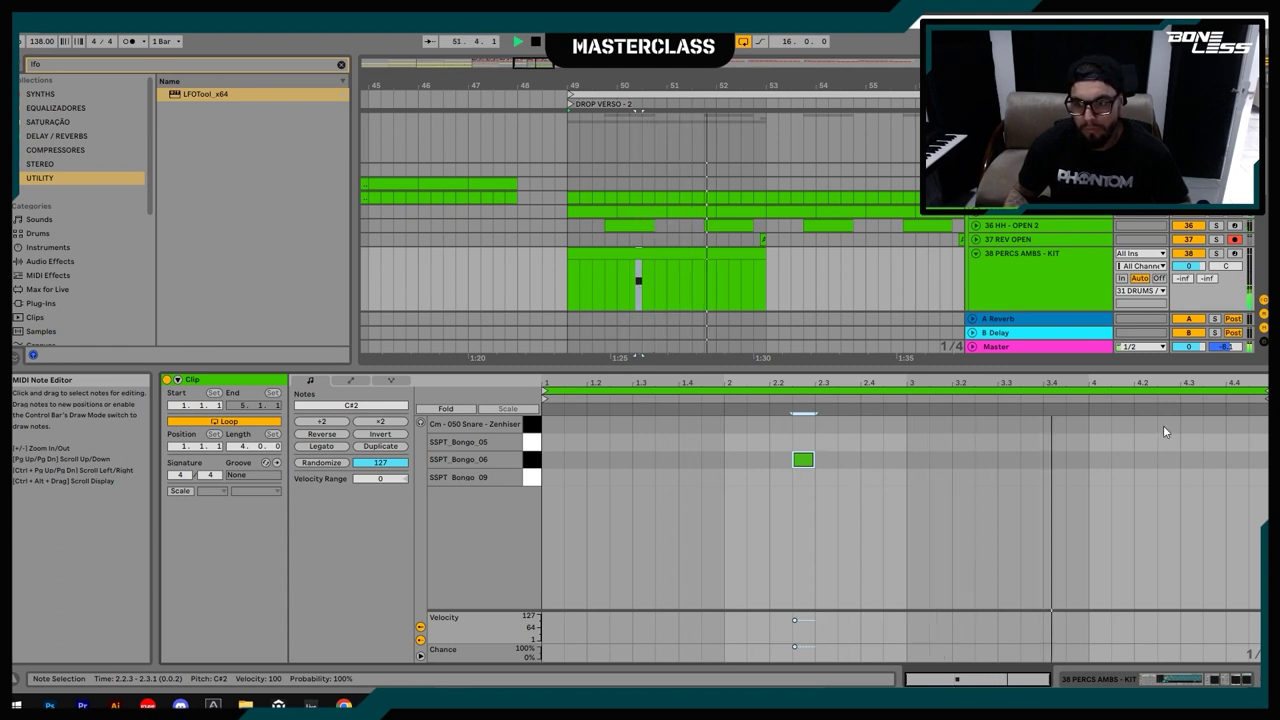
pyautogui.doubleClick(1212, 425)
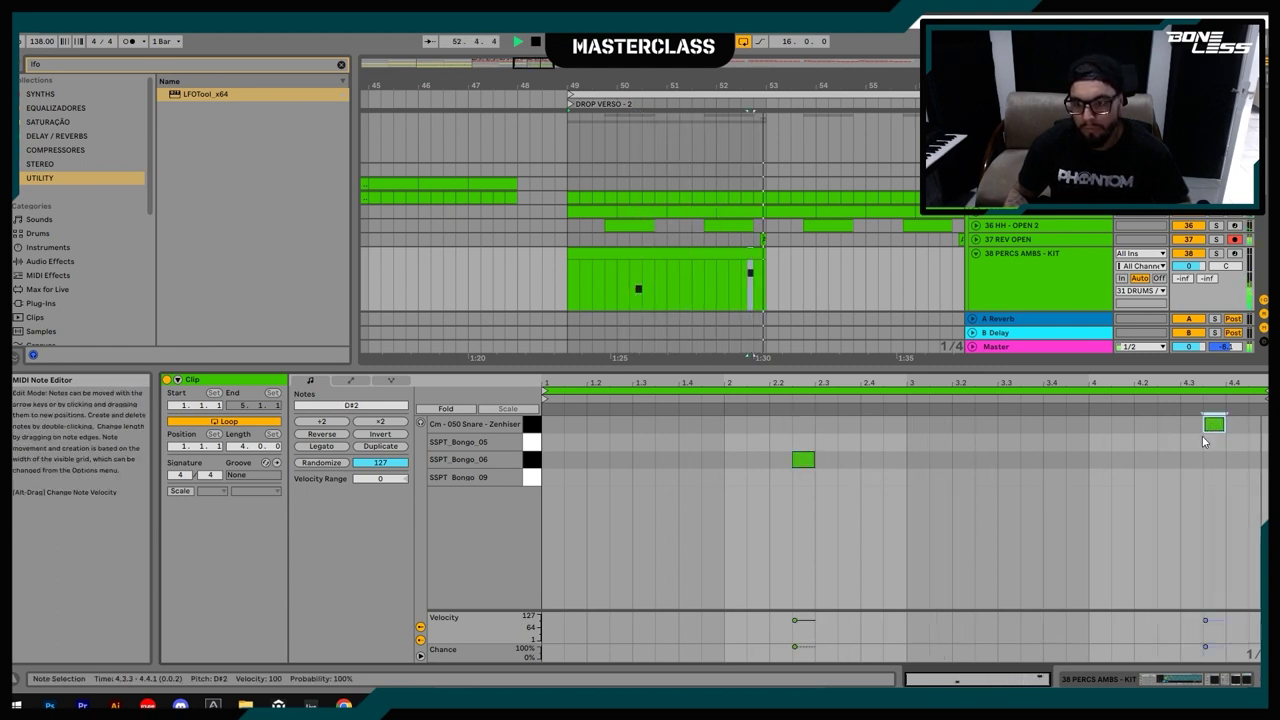
# Step: Duplicate the four-bar percussion clip to bar 53 and play the arrangement from bar 48
pyautogui.moveTo(770, 86); pyautogui.dragTo(659, 35)
pyautogui.click(648, 254)
pyautogui.hotkey('ctrl', 'd')
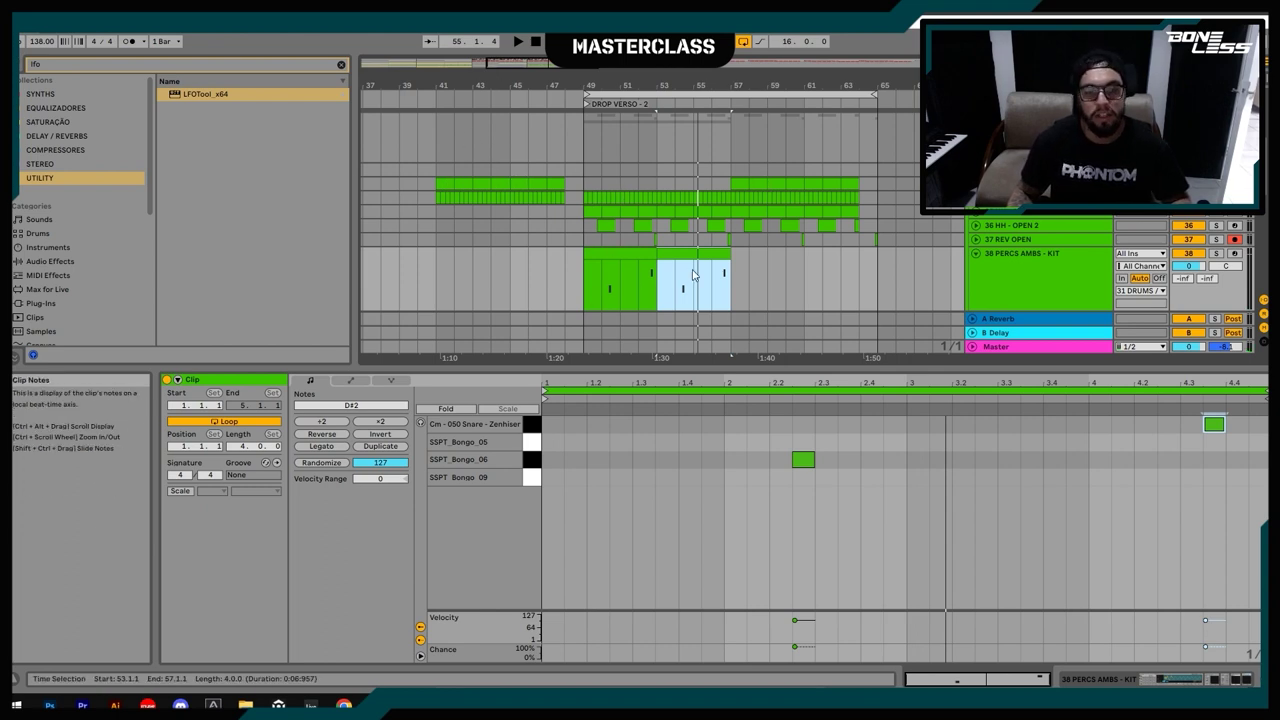
pyautogui.click(566, 277)
pyautogui.press('space')
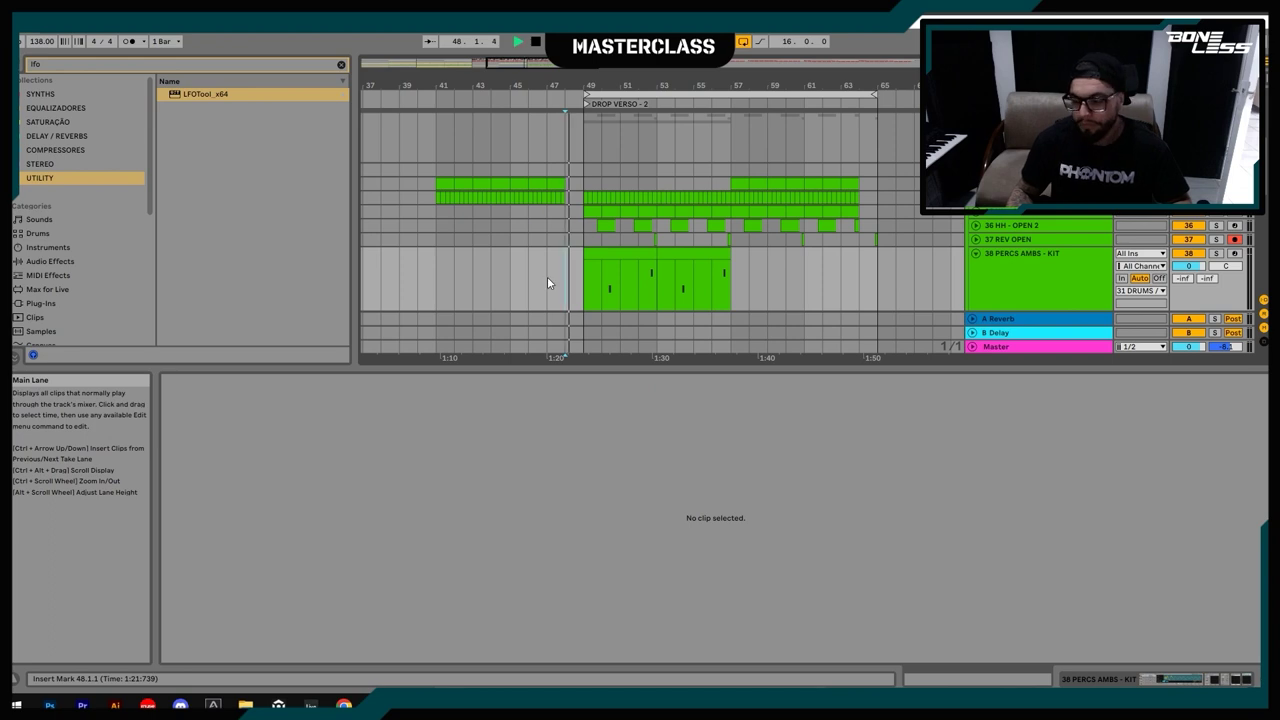
# Step: In the clip at bar 53, copy the snare note to 4.2.3 at velocity 34 and set the 4.3.3 snare's velocity to 72
pyautogui.click(627, 253)
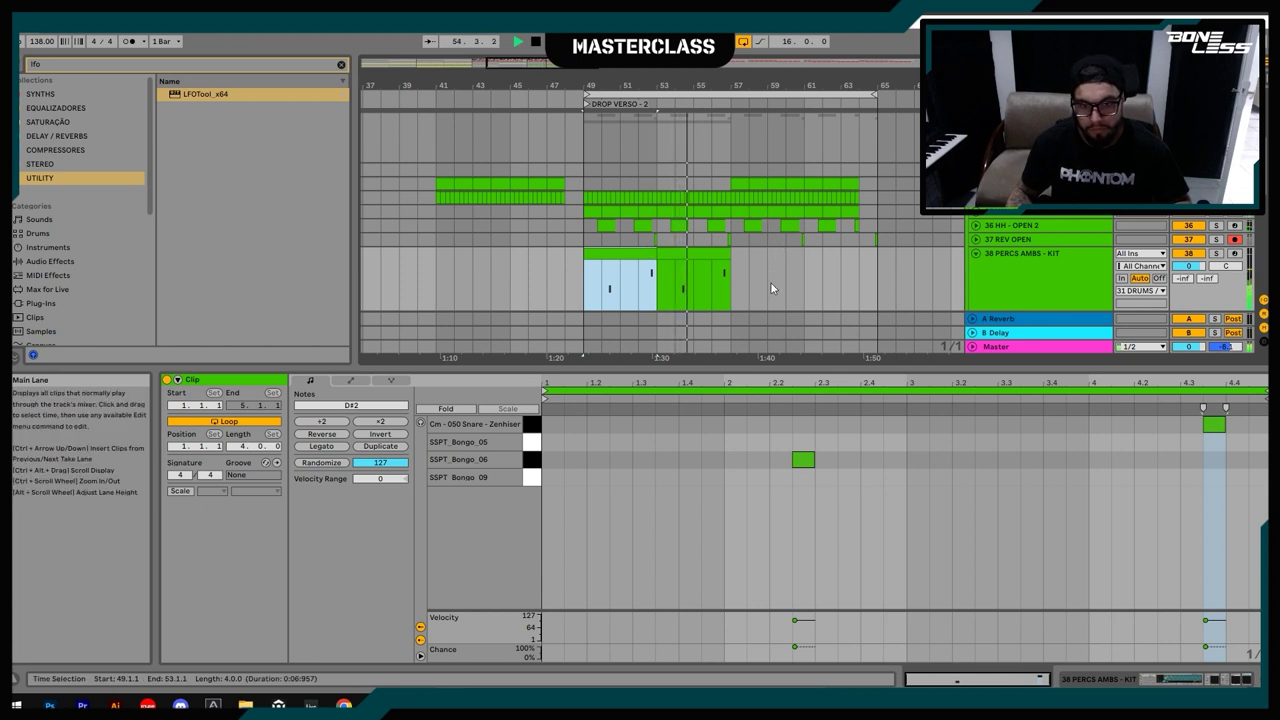
pyautogui.click(714, 253)
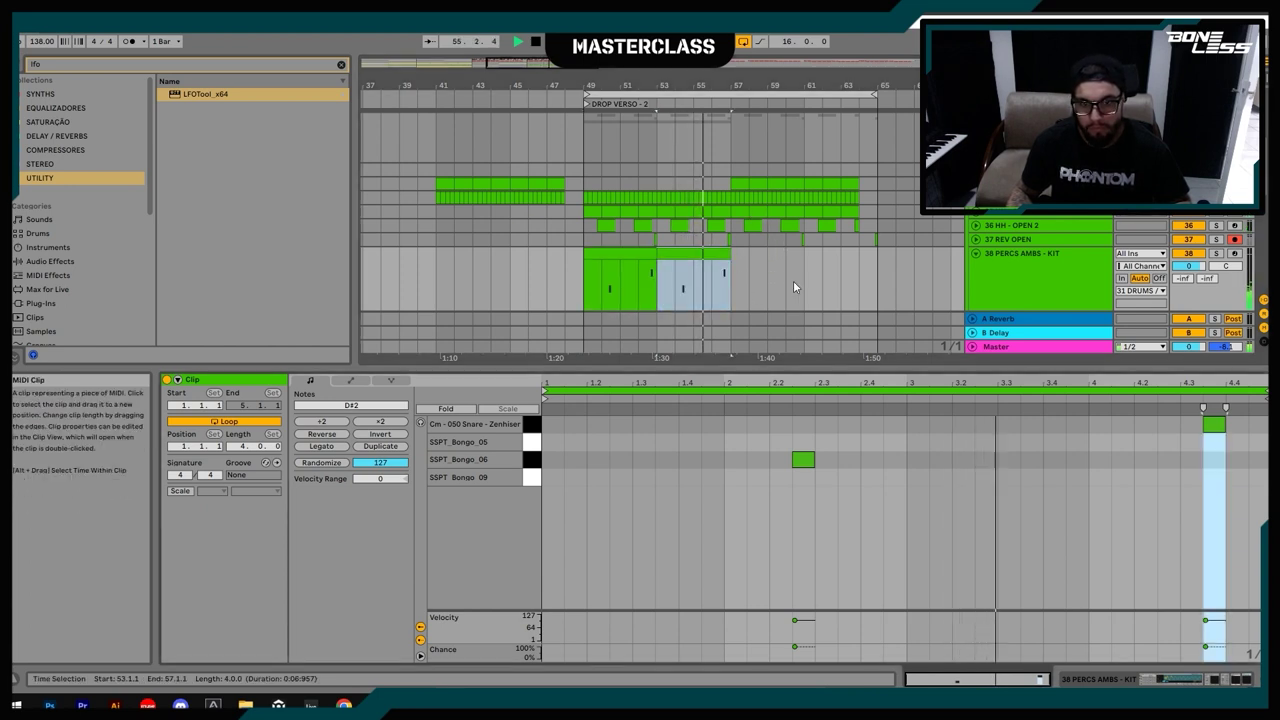
pyautogui.click(1216, 424)
pyautogui.moveTo(1217, 424); pyautogui.dragTo(1180, 424)
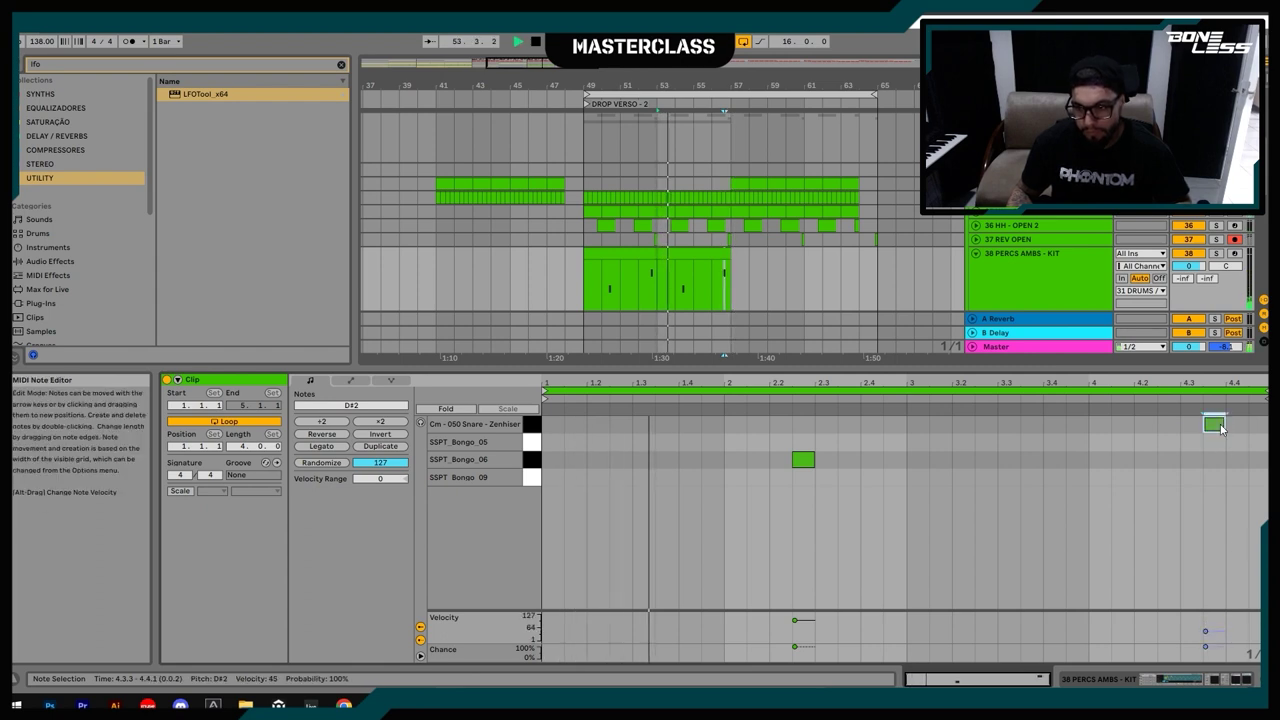
pyautogui.moveTo(1212, 426); pyautogui.dragTo(1166, 427)
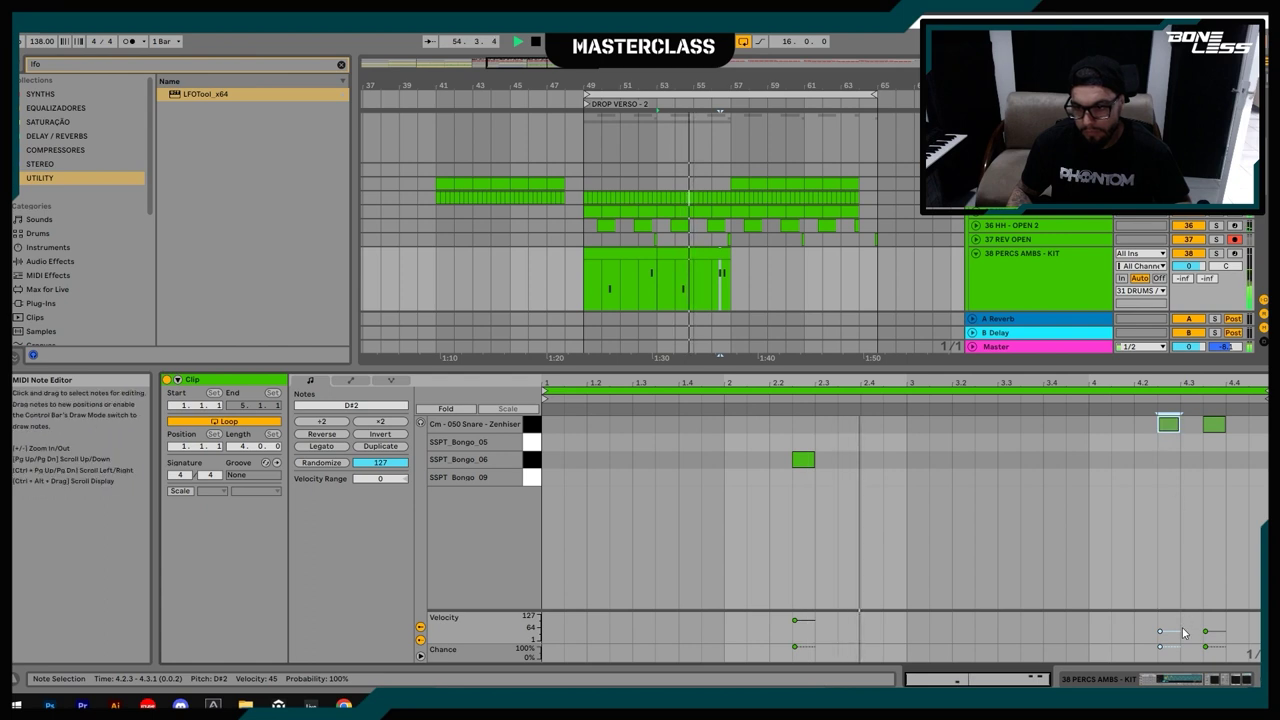
pyautogui.moveTo(1159, 630); pyautogui.dragTo(1210, 626)
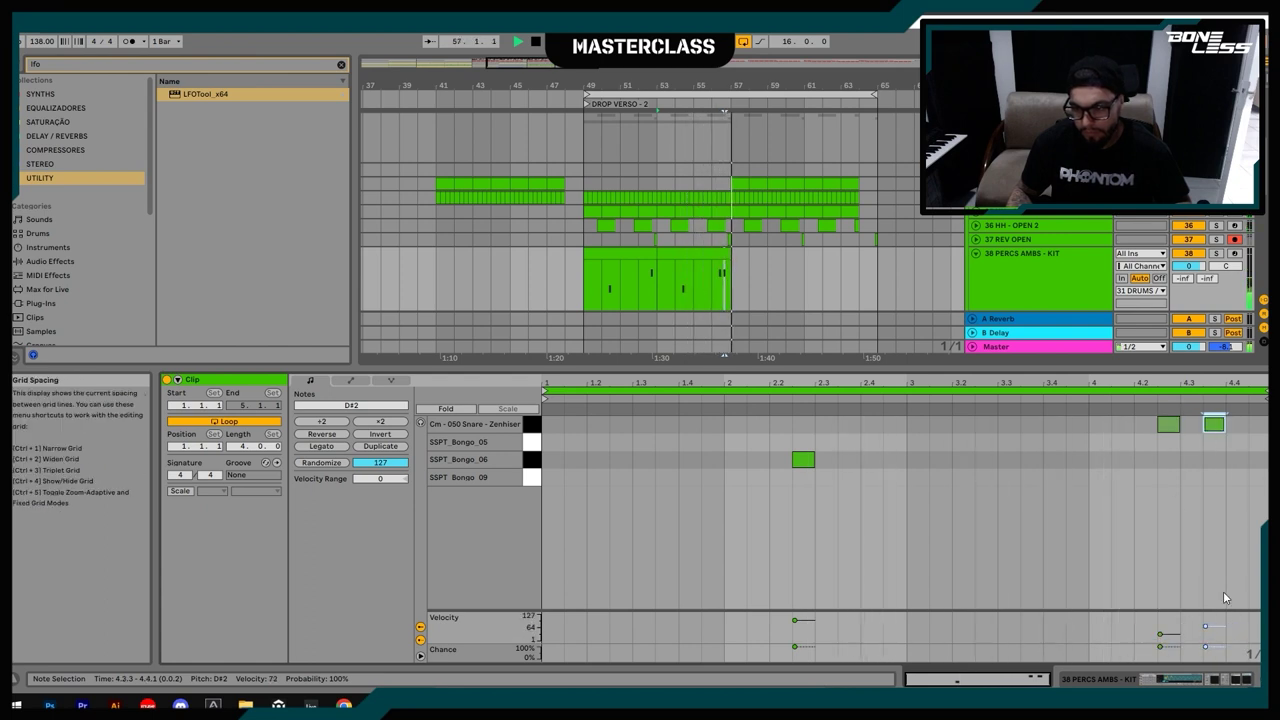
# Step: Move the quieter snare note to 4.3.1, audition the change and slightly raise the velocity of the snare at 4.3.3
pyautogui.press('space')
pyautogui.moveTo(1167, 427); pyautogui.dragTo(1199, 419)
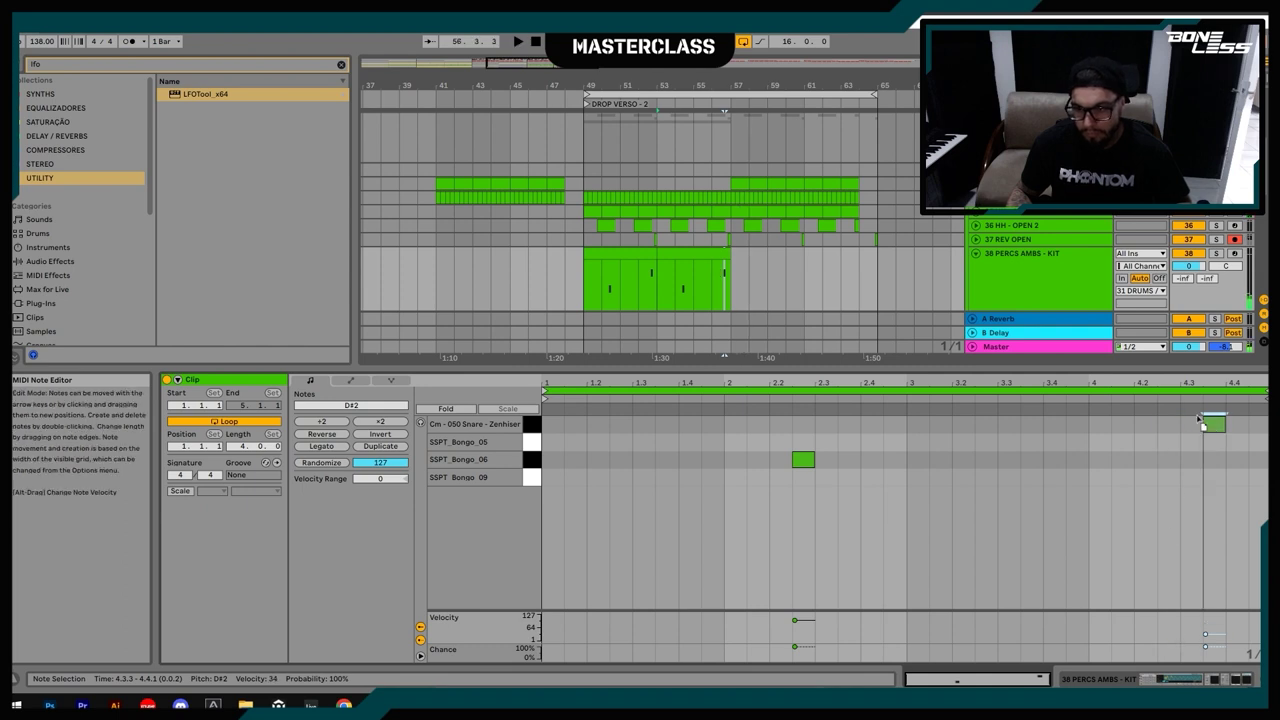
pyautogui.press('space')
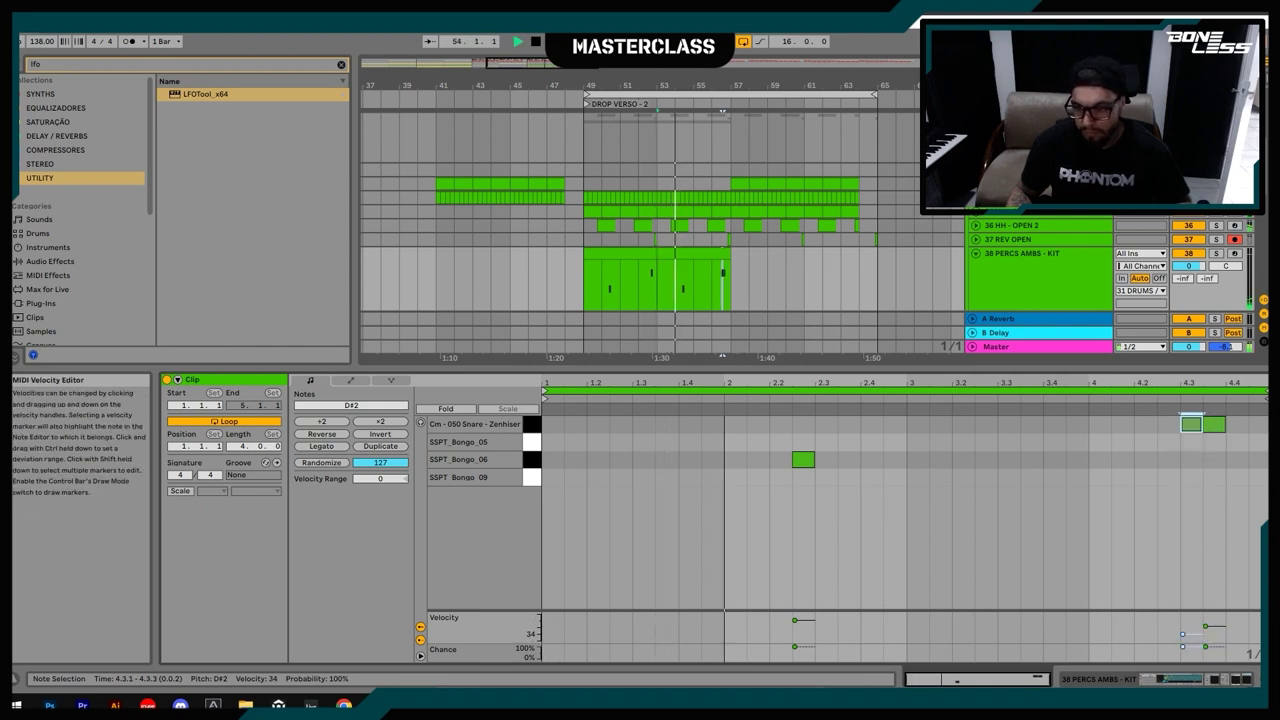
pyautogui.click(1205, 626)
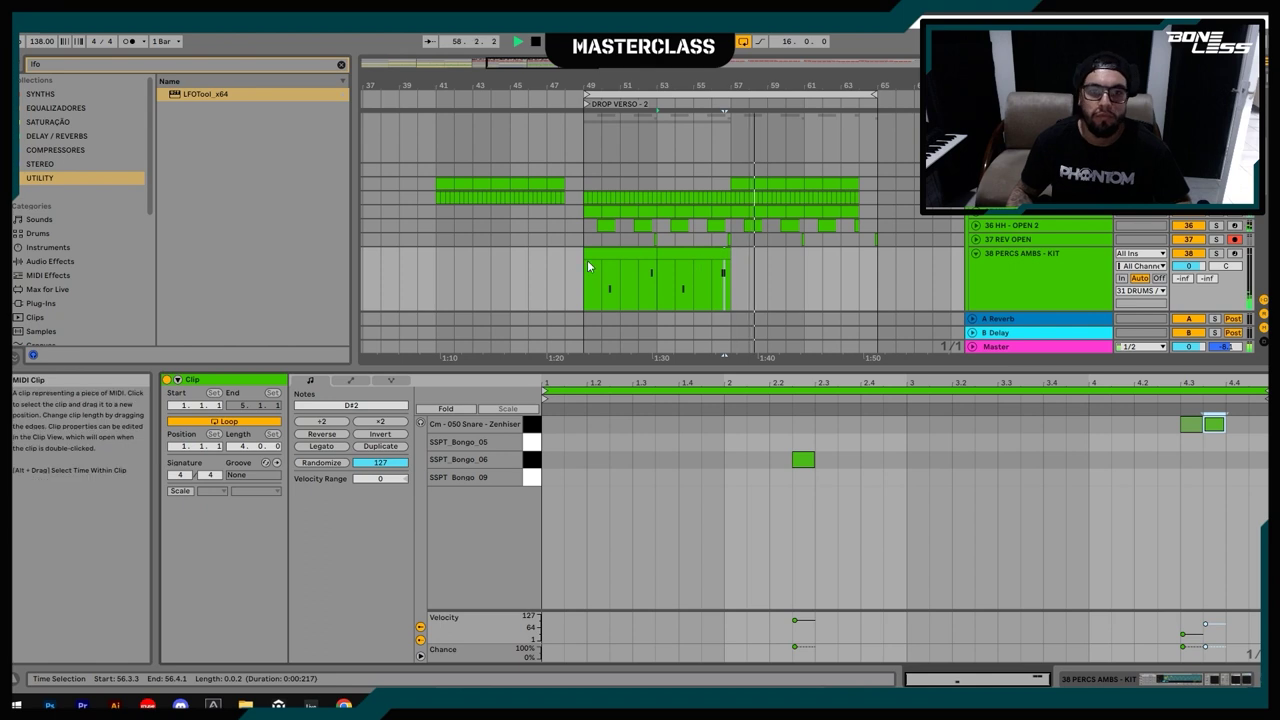
# Step: Try SSPT_Bongo_09 notes at 2.1.1 and 2.1.3 in the first clip, and delete both after auditioning them
pyautogui.press('space')
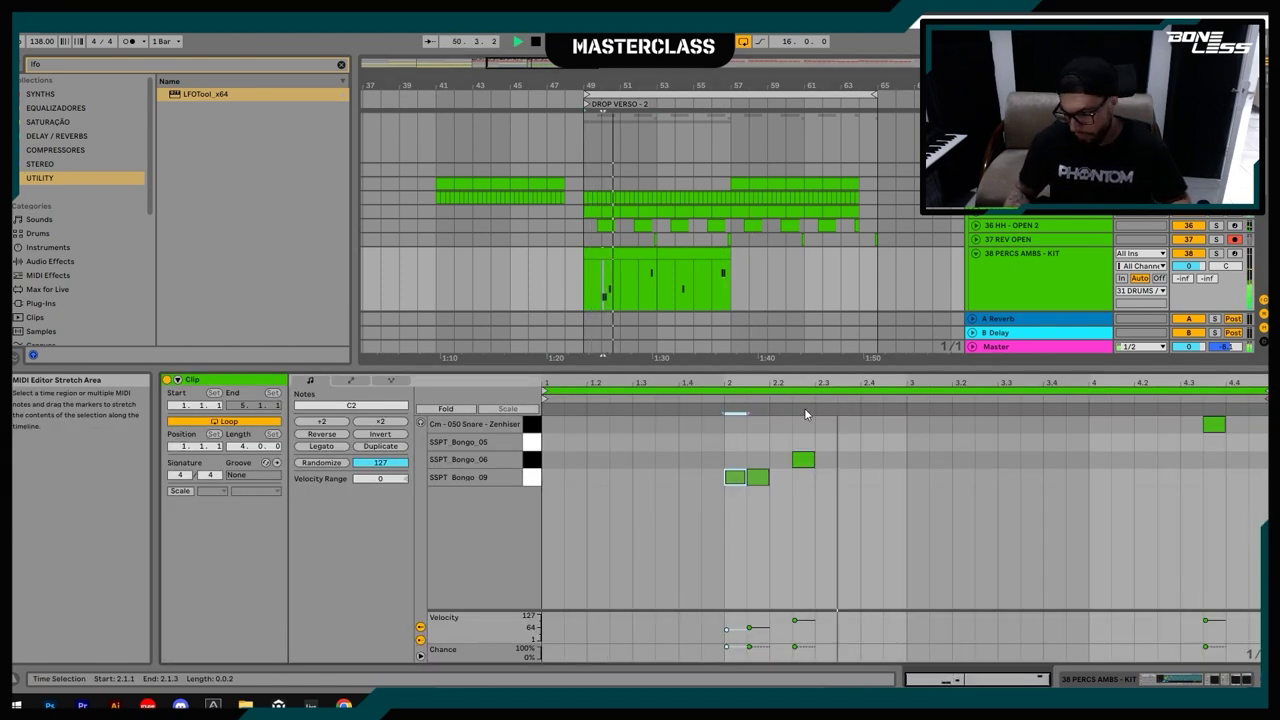
pyautogui.press('space')
pyautogui.doubleClick(737, 478)
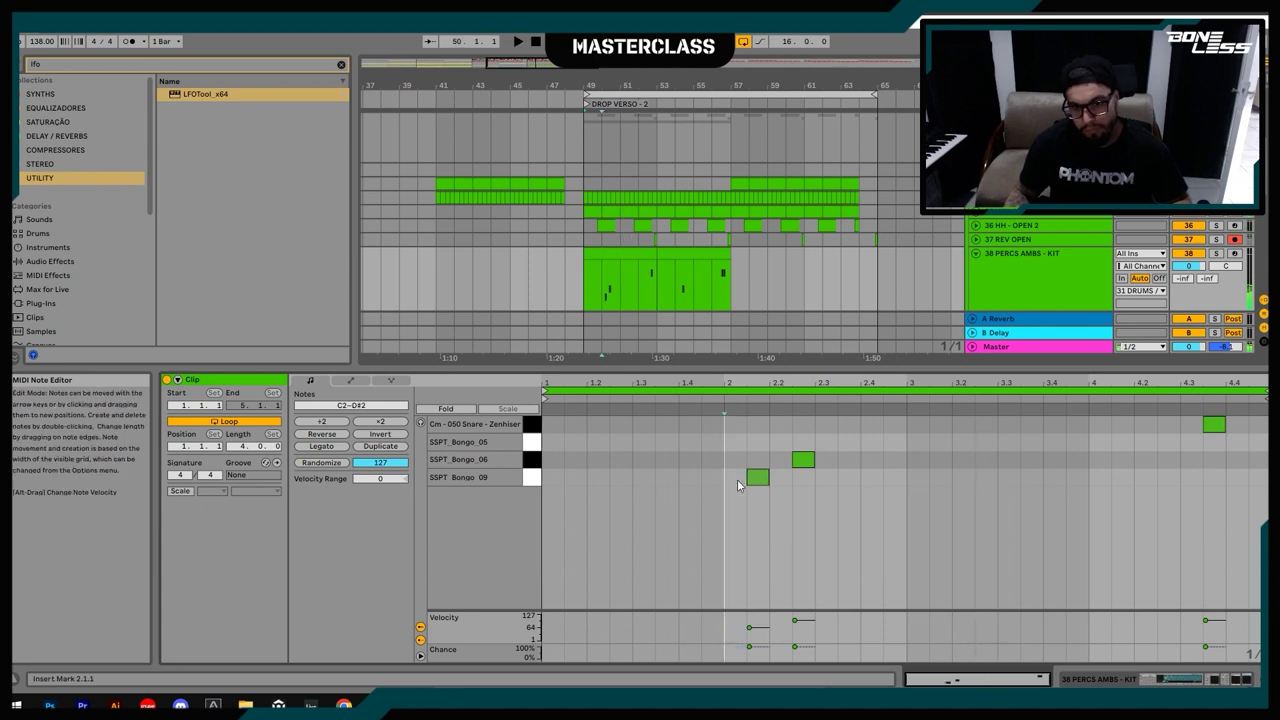
pyautogui.moveTo(745, 452); pyautogui.dragTo(768, 485)
pyautogui.press('Delete')
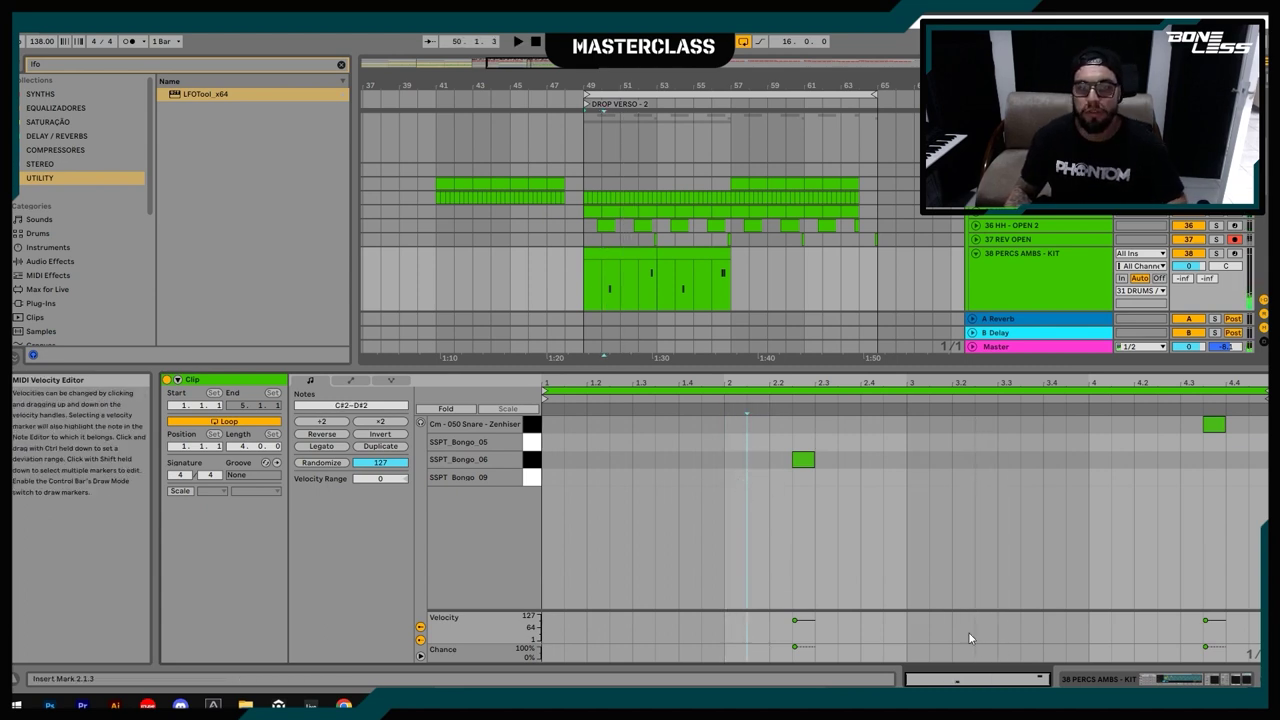
# Step: Duplicate both four-bar percussion clips to bar 57 and audition the pattern from bar 47
pyautogui.click(705, 268)
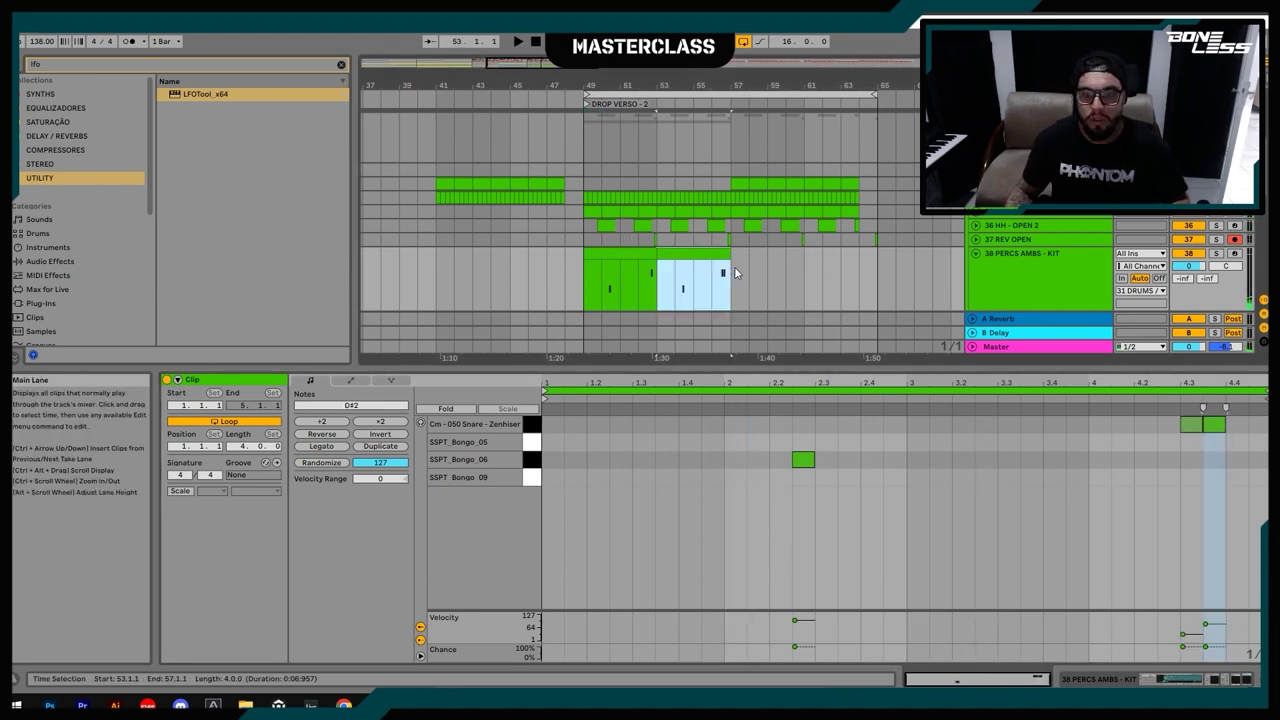
pyautogui.hotkey('ctrl', 'd')
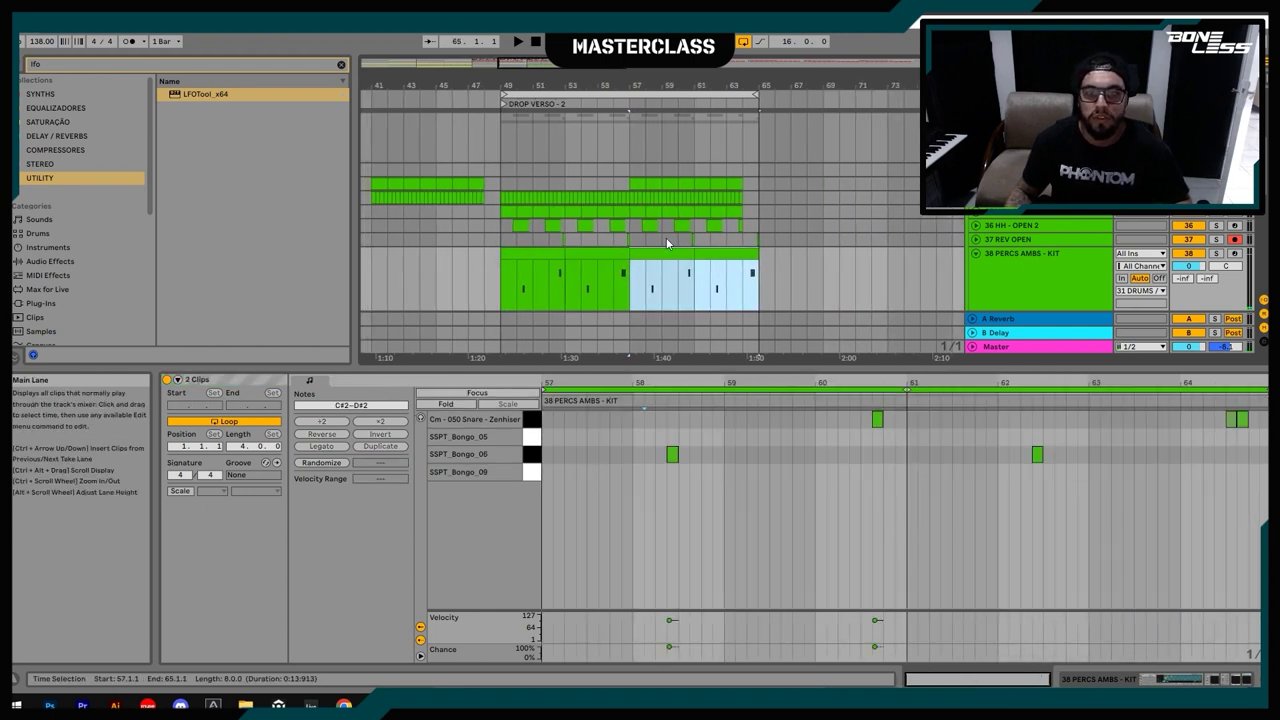
pyautogui.click(469, 280)
pyautogui.press('space')
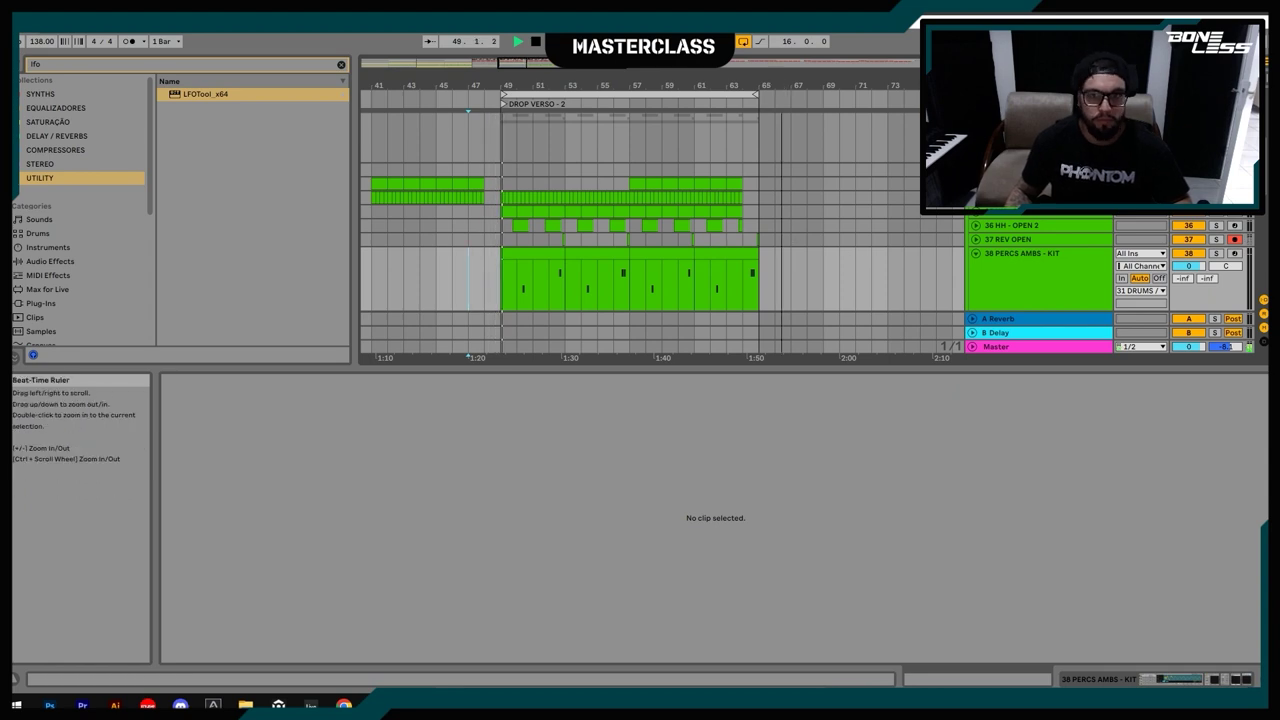
pyautogui.moveTo(769, 87)
pyautogui.mouseDown()
pyautogui.moveTo(769, 58)
pyautogui.moveTo(769, 104)
pyautogui.mouseUp()
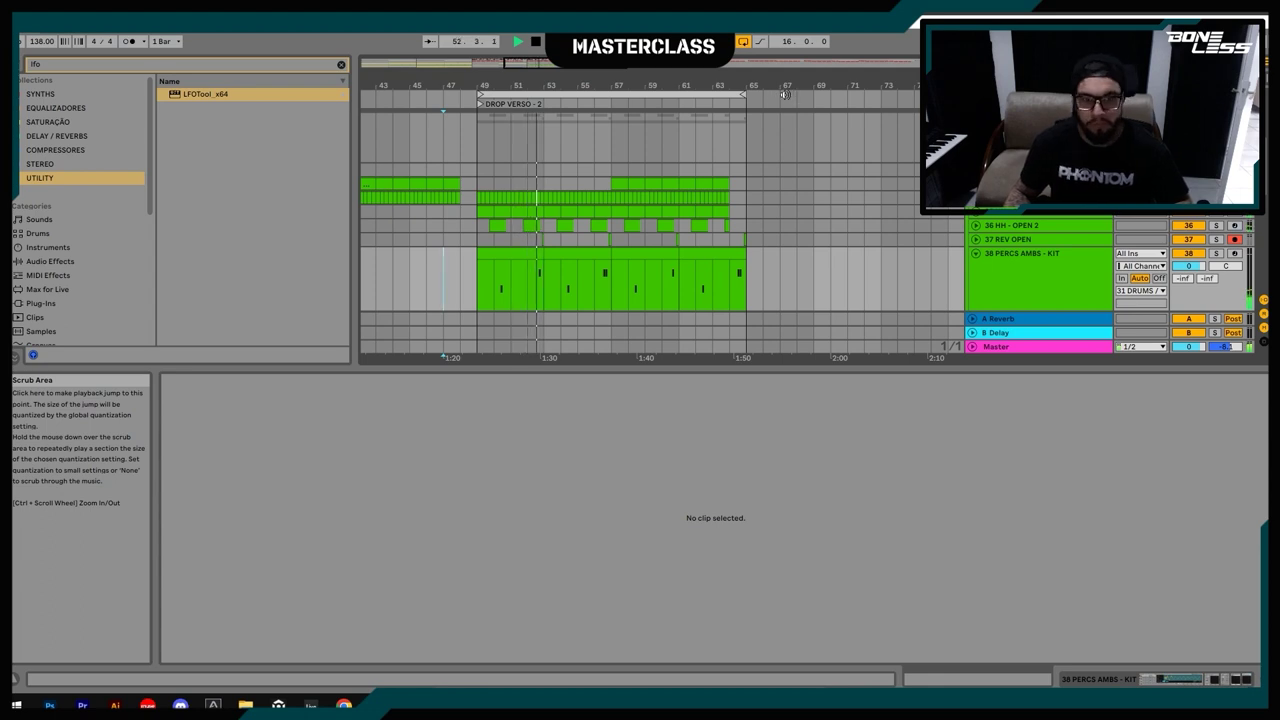
pyautogui.press('space')
# Step: Copy the first clip's pattern, with the snare at 3.4.3 and SSPT_Bongo_05 at 4.3.3, over the clips at bars 53, 57 and 61
pyautogui.click(593, 293)
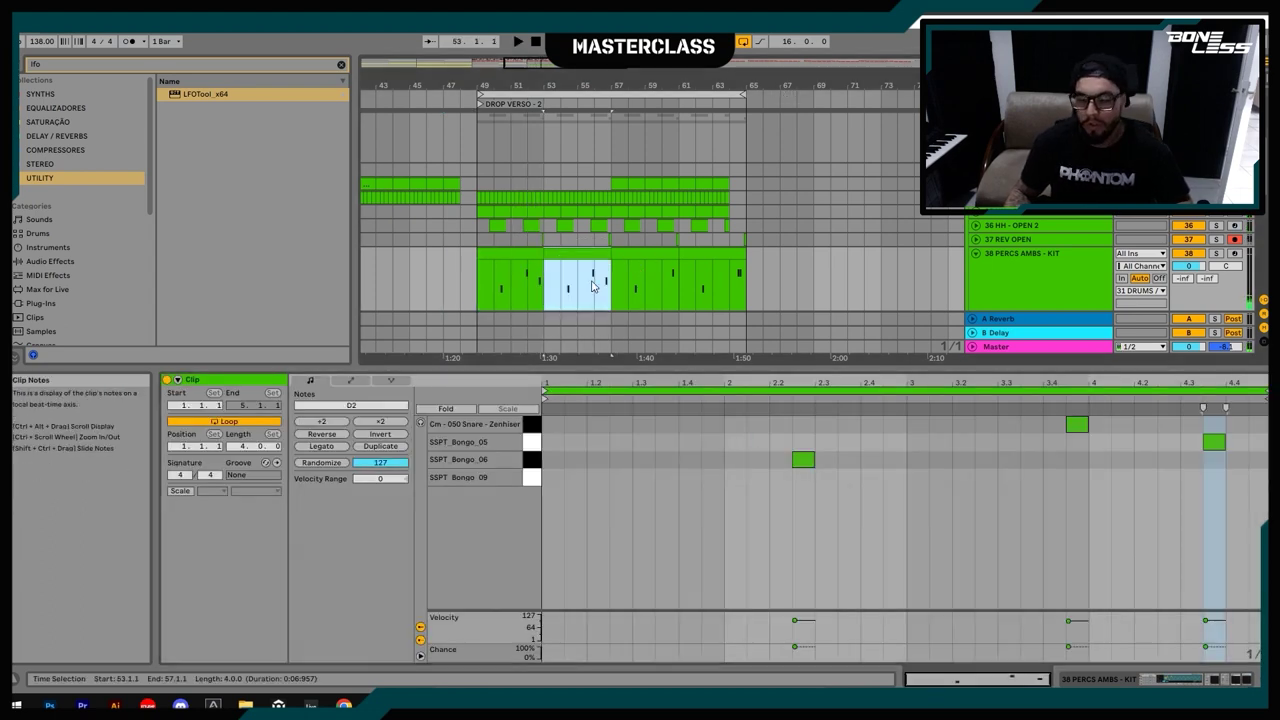
pyautogui.click(536, 255)
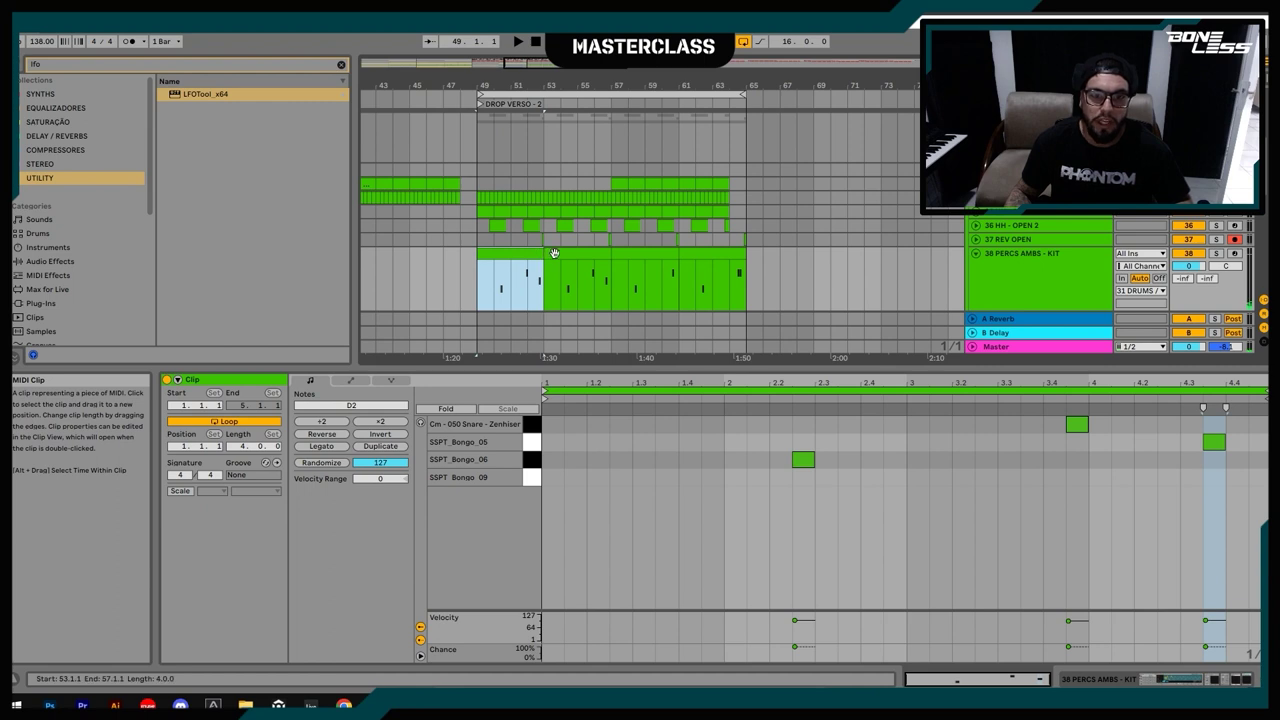
pyautogui.press('Right')
pyautogui.press('Right')
pyautogui.press('Right')
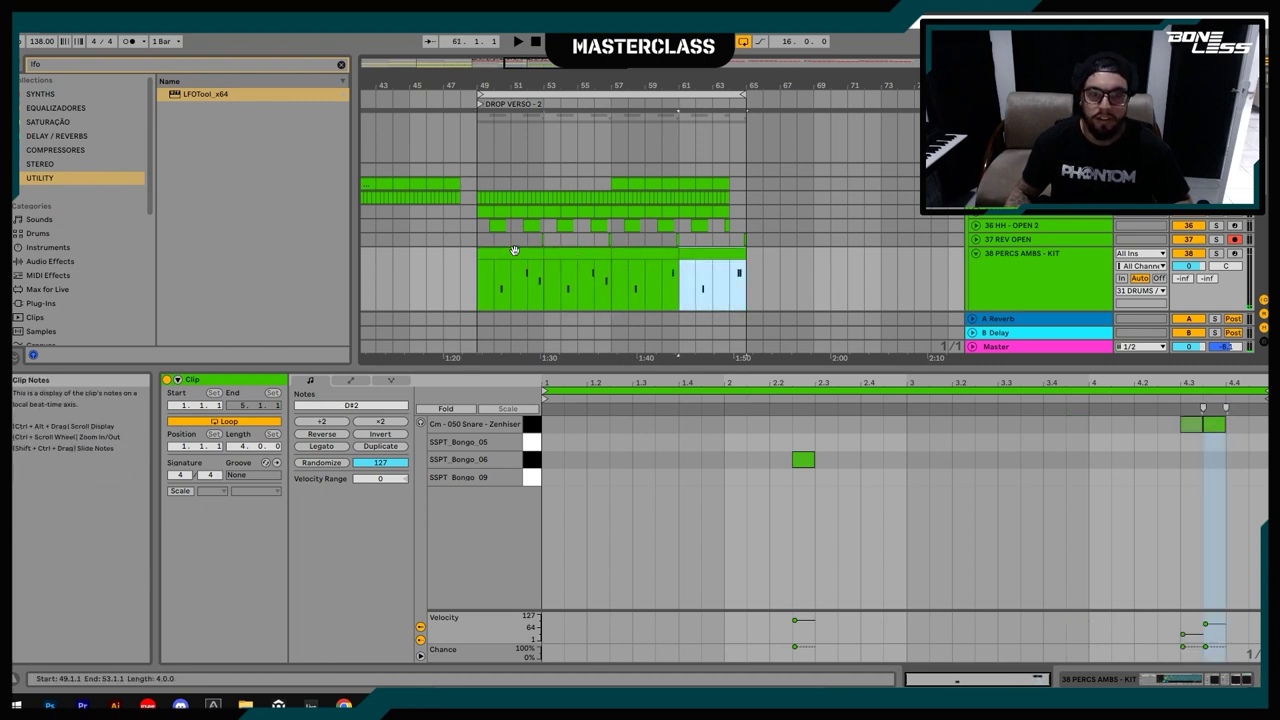
pyautogui.click(514, 251)
pyautogui.press('Right')
pyautogui.press('Right')
pyautogui.press('Right')
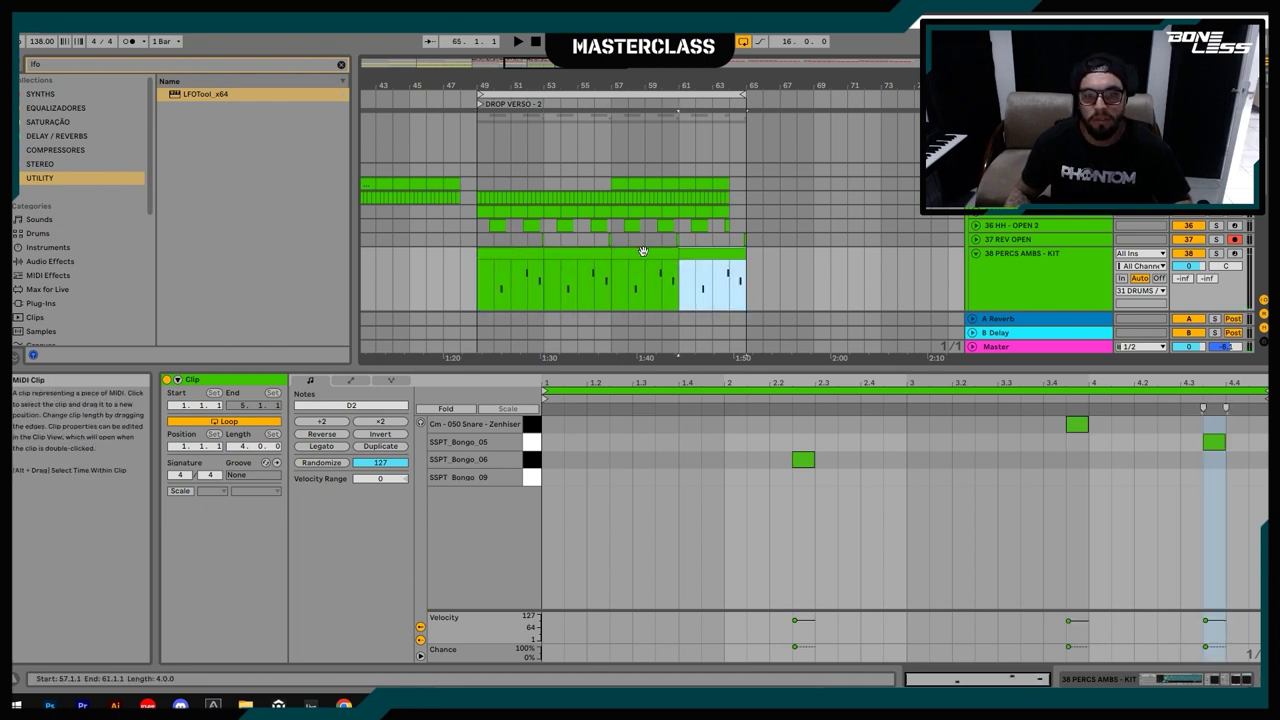
# Step: In the clip at bar 53, lower the 3.4.3 snare's velocity to 58 and replace the closing bongo with a snare at 4.1.3
pyautogui.press('Left')
pyautogui.press('Left')
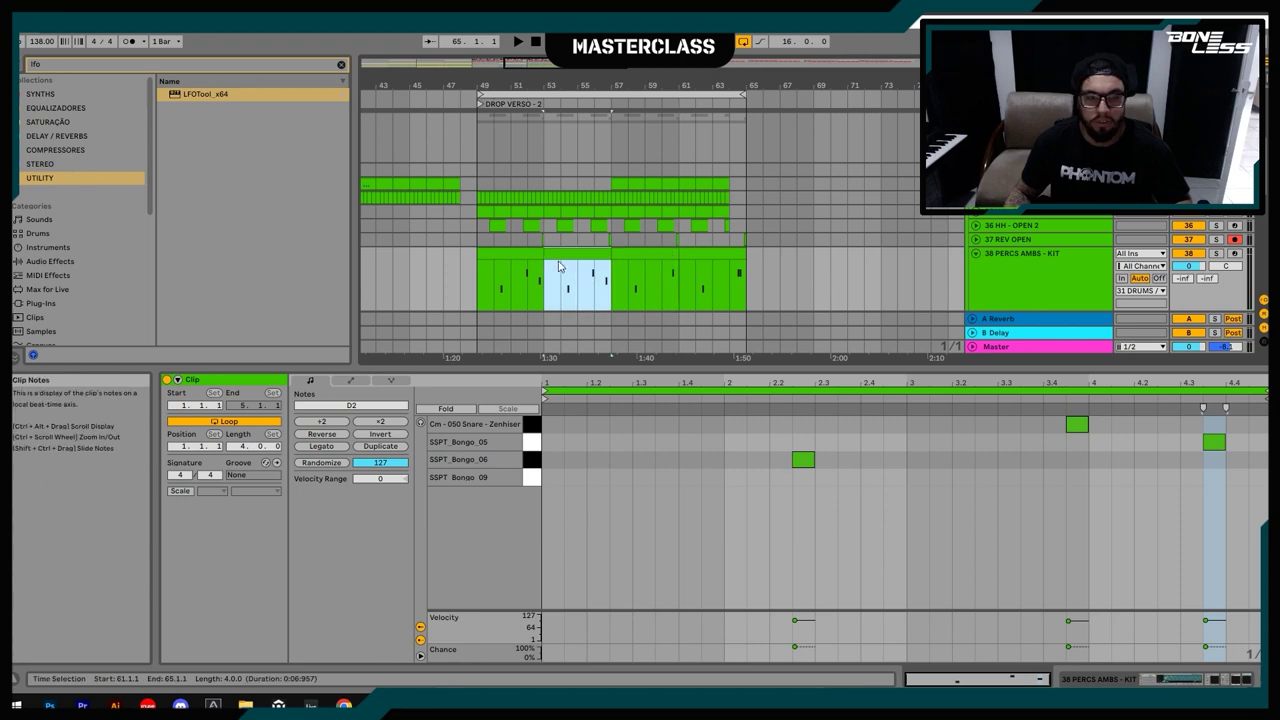
pyautogui.press('Right')
pyautogui.press('Right')
pyautogui.click(523, 259)
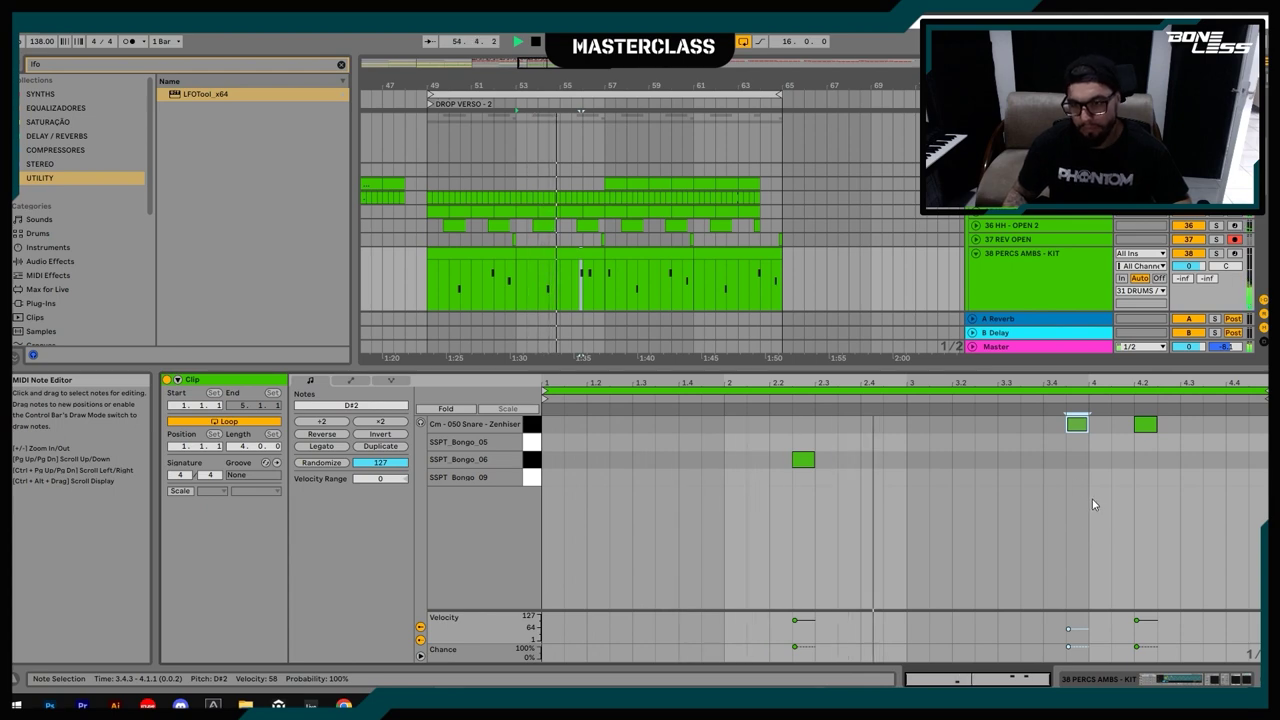
pyautogui.moveTo(1143, 428); pyautogui.dragTo(1123, 430)
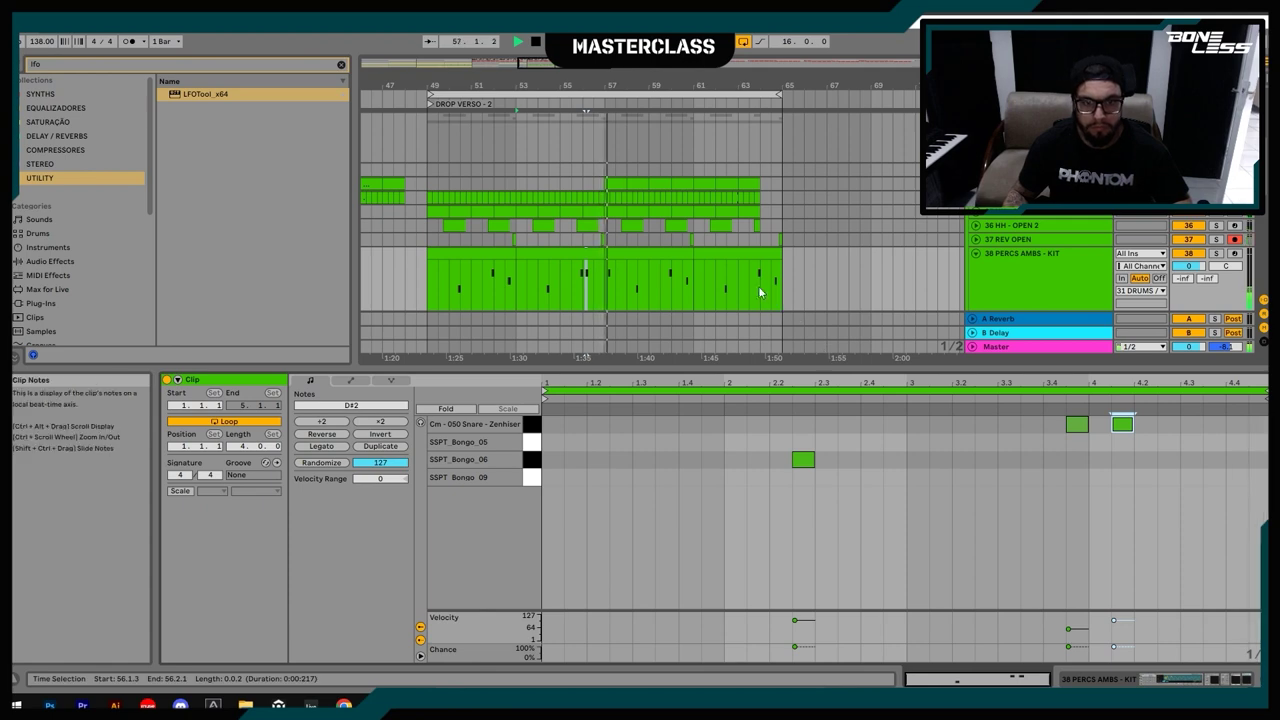
# Step: Delete the snare note at 1.1.3 in the clip at bar 57, and compare the first two clips' patterns
pyautogui.click(623, 258)
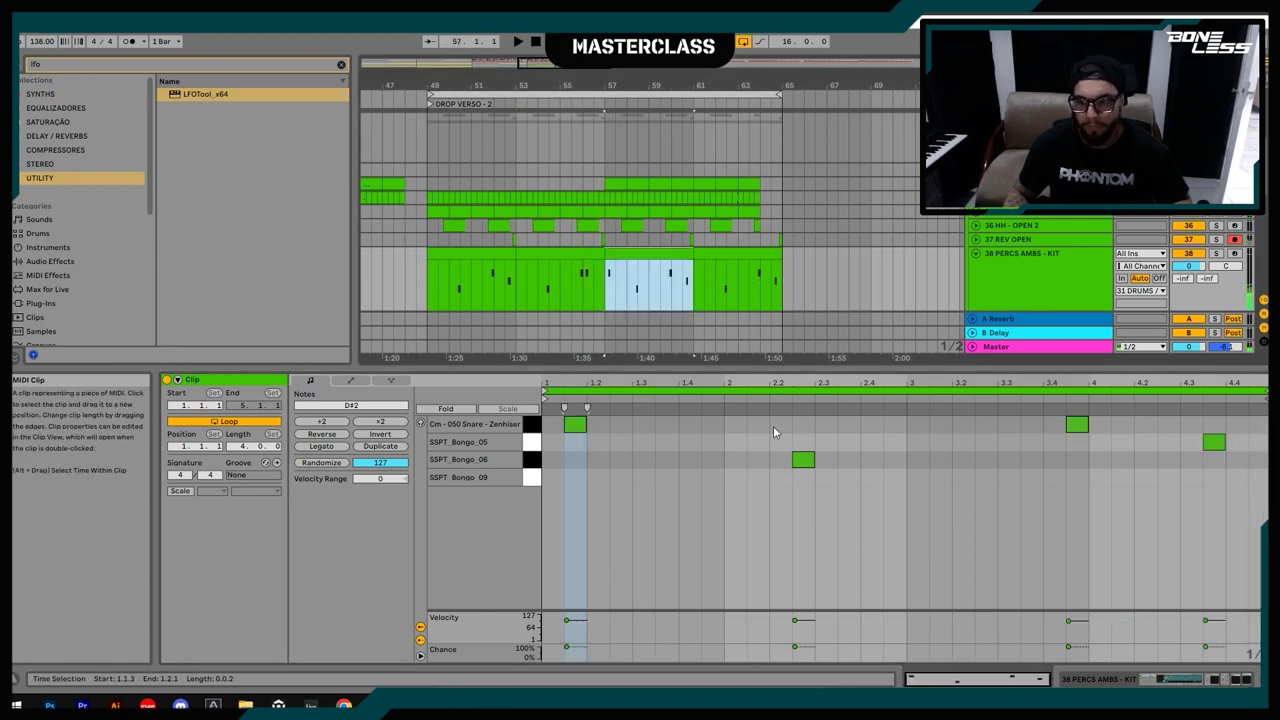
pyautogui.press('Delete')
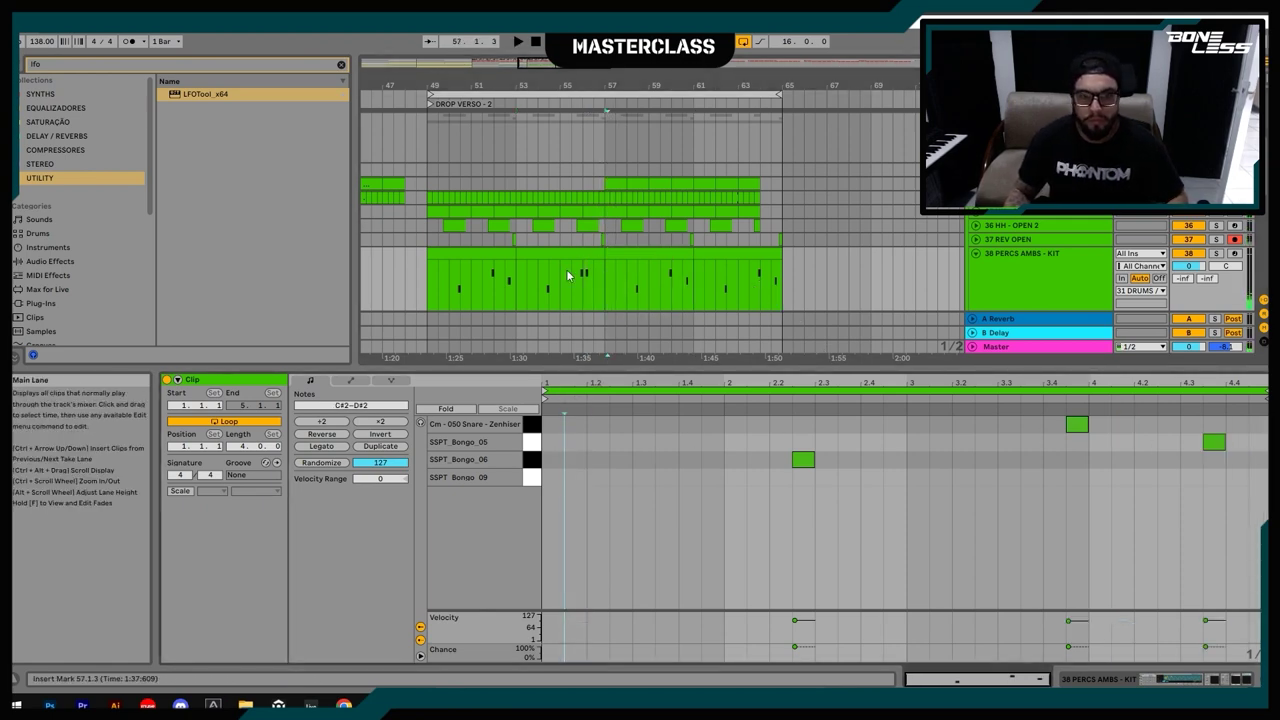
pyautogui.click(481, 256)
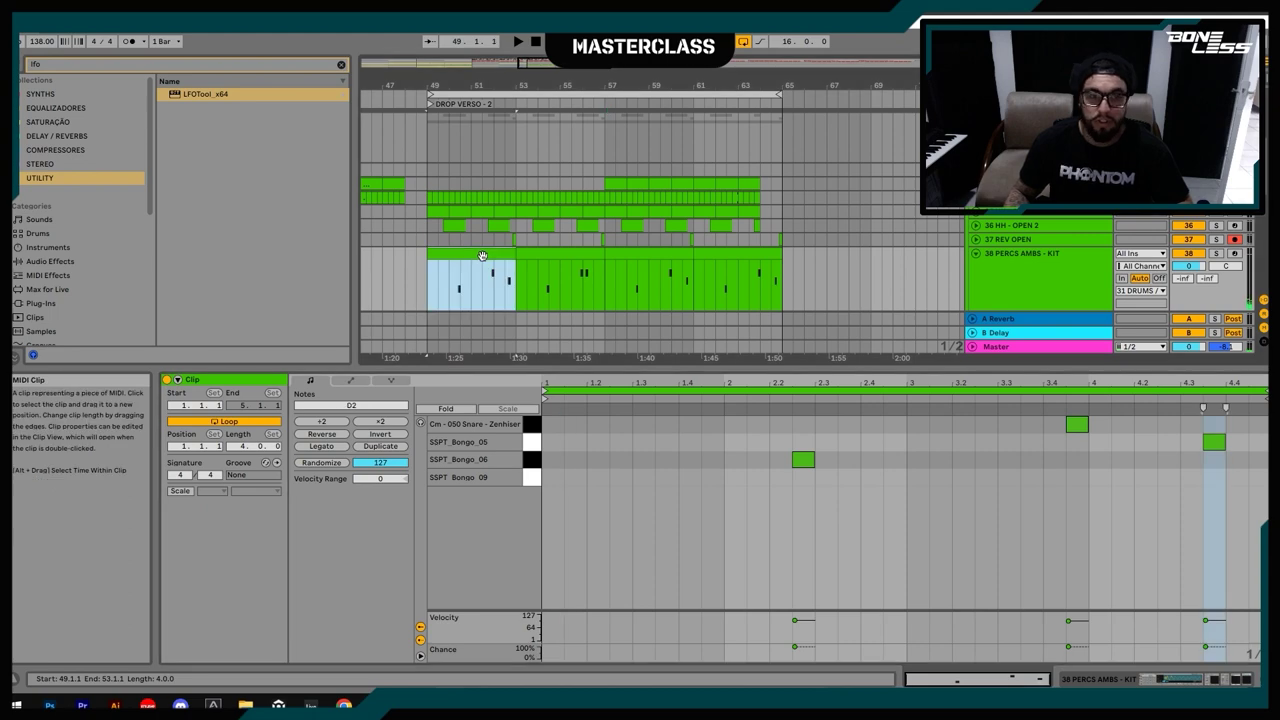
pyautogui.click(532, 255)
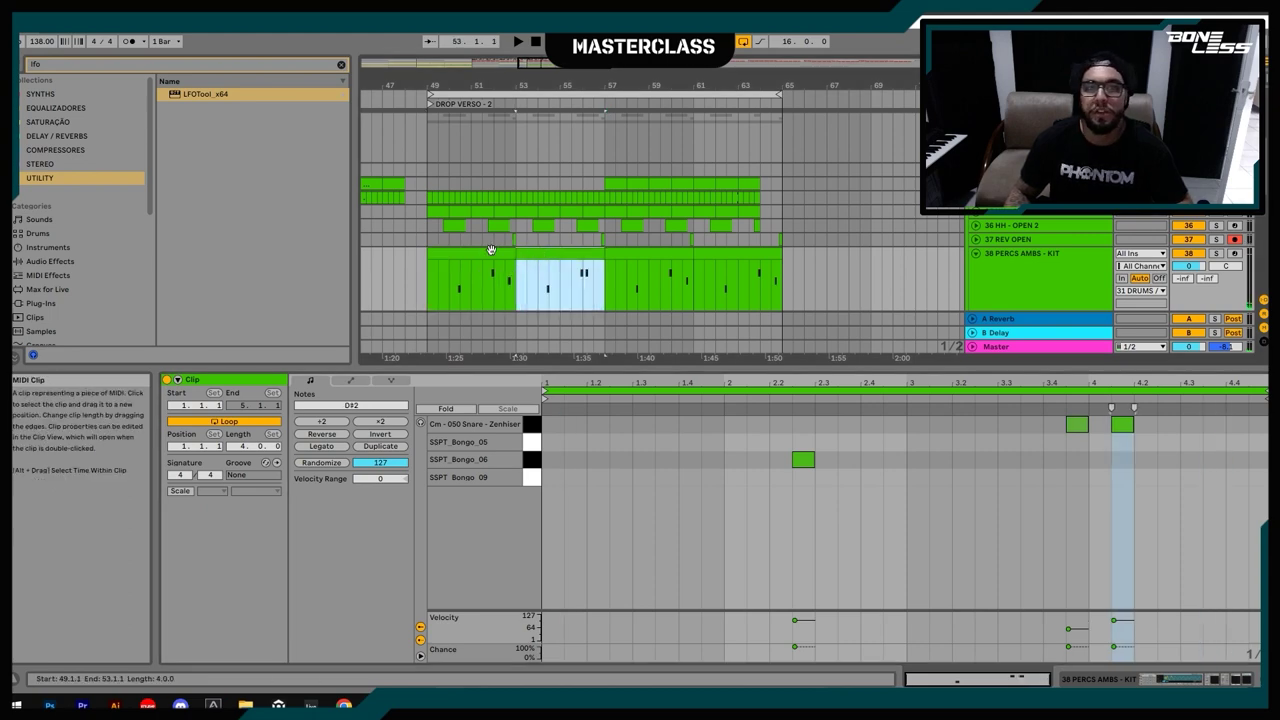
pyautogui.click(676, 254)
pyautogui.moveTo(671, 253); pyautogui.dragTo(669, 252)
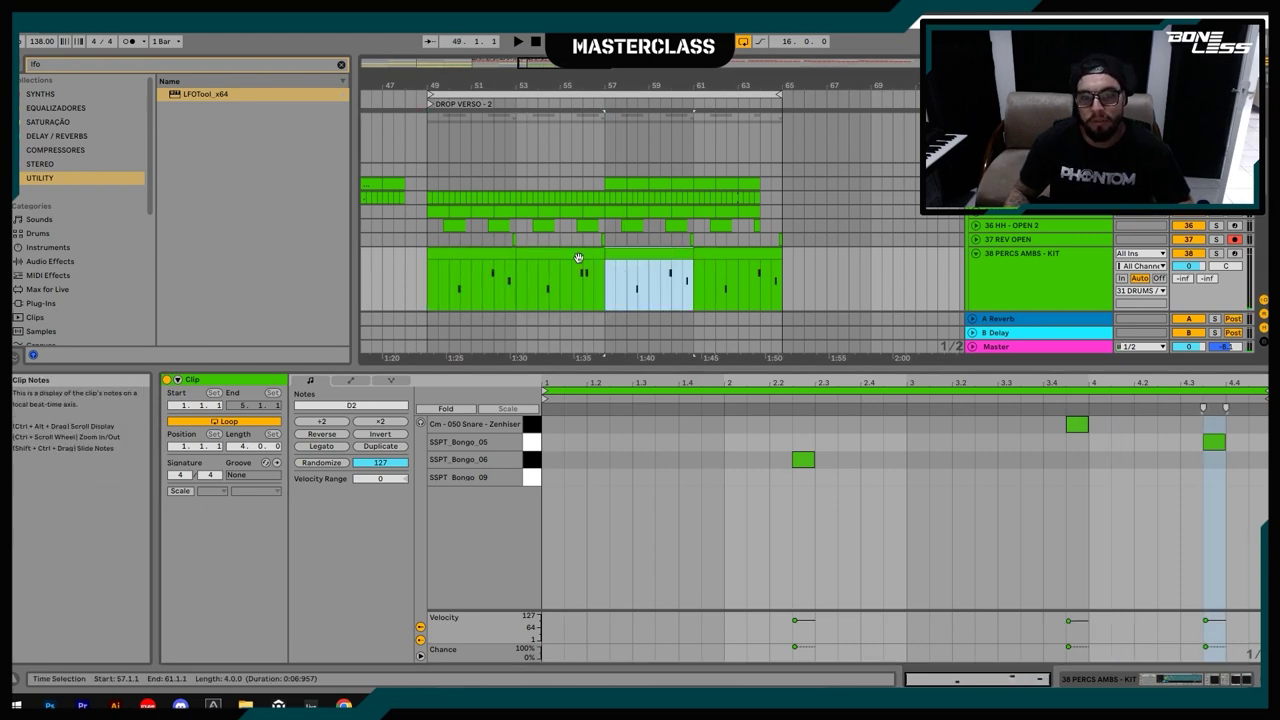
pyautogui.keyDown('shift'); pyautogui.click(579, 255); pyautogui.keyUp('shift')
pyautogui.moveTo(579, 255); pyautogui.dragTo(778, 266)
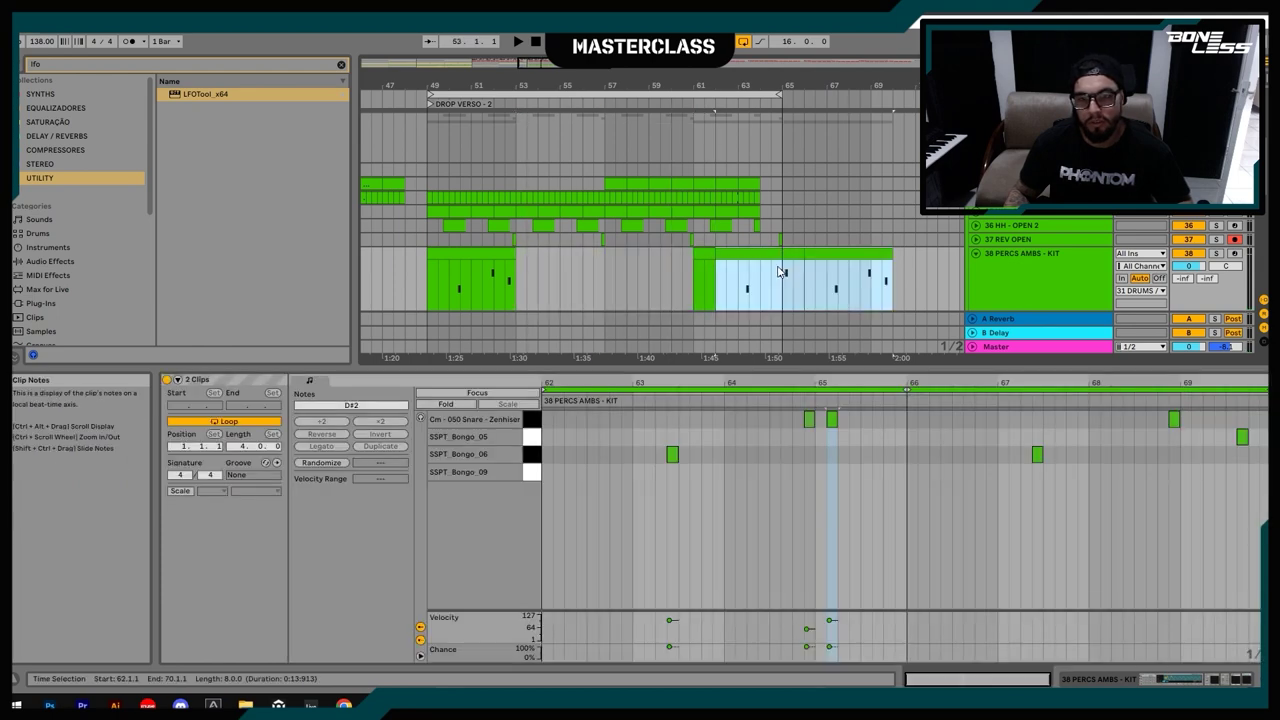
pyautogui.hotkey('ctrl', 'z')
# Step: Copy the clip at bar 53 over the clip at bar 61 and audition the percussion from bar 49
pyautogui.click(566, 253)
pyautogui.moveTo(566, 253); pyautogui.dragTo(748, 252)
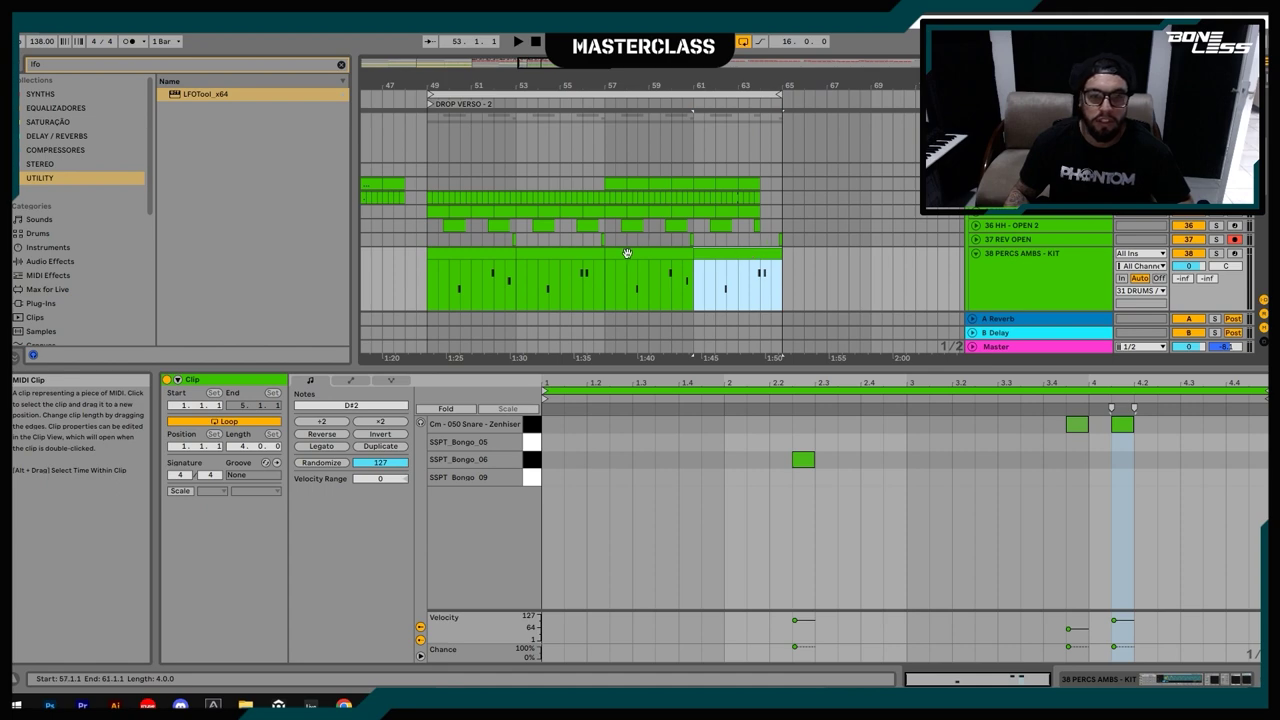
pyautogui.click(418, 248)
pyautogui.press('space')
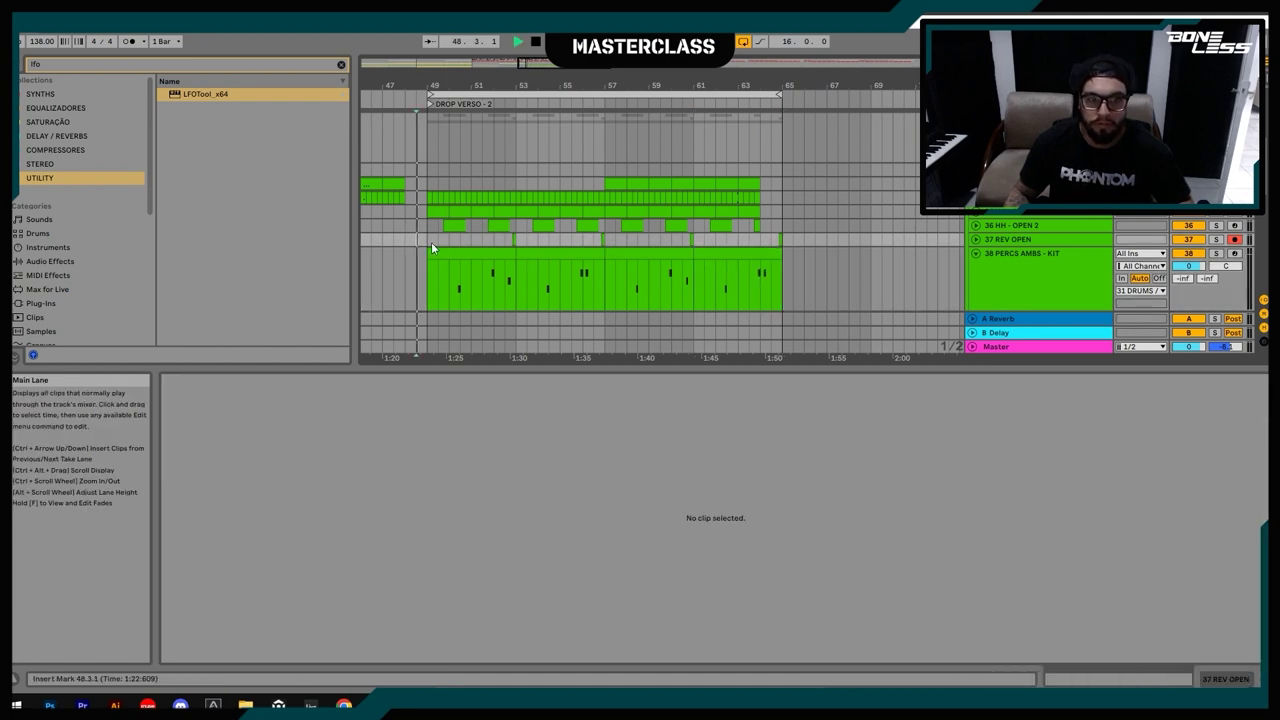
pyautogui.click(430, 243)
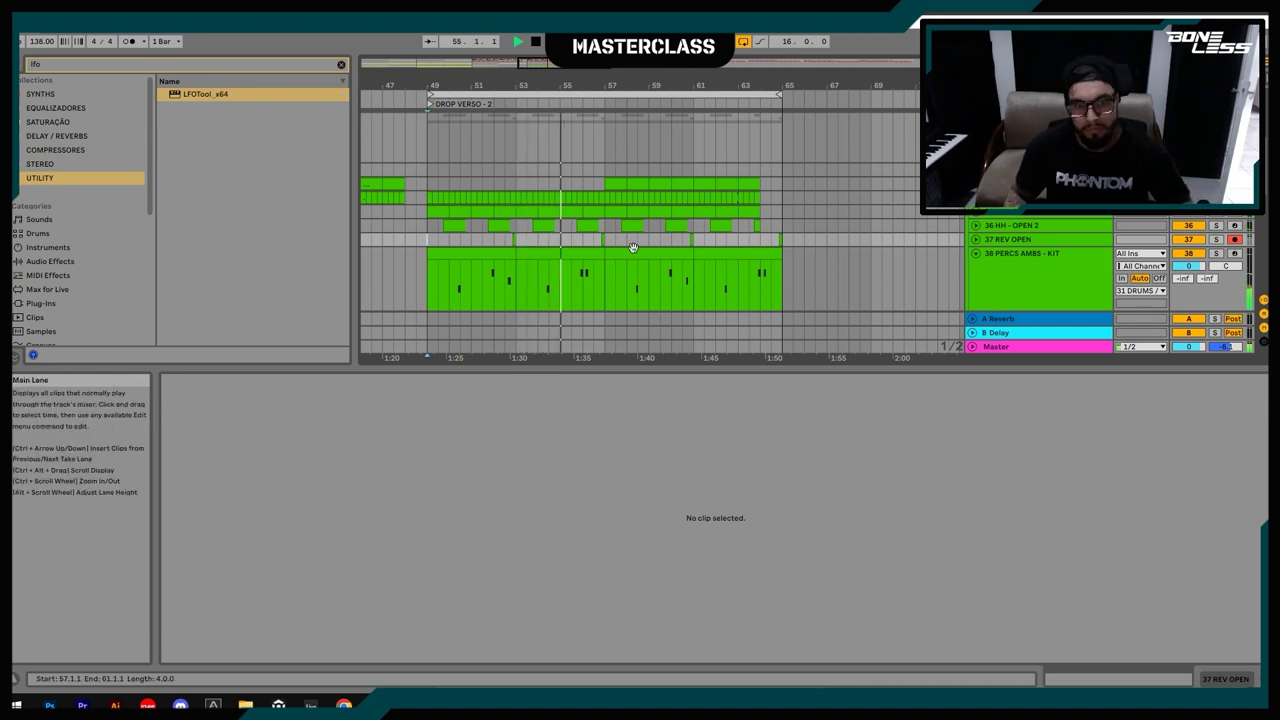
pyautogui.click(586, 262)
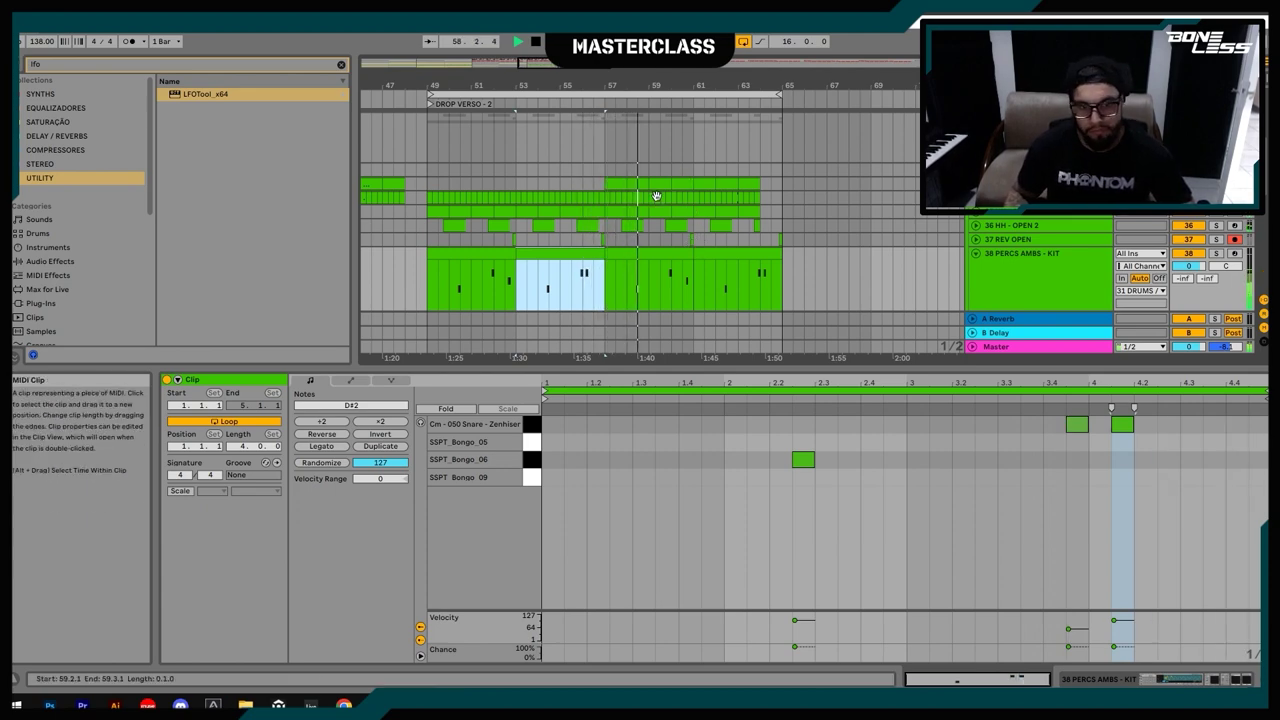
# Step: In the clip at bar 61, add an SSPT_Bongo_06 note at 1.1.3 and copy it to SSPT_Bongo_05 shortly after
pyautogui.click(740, 258)
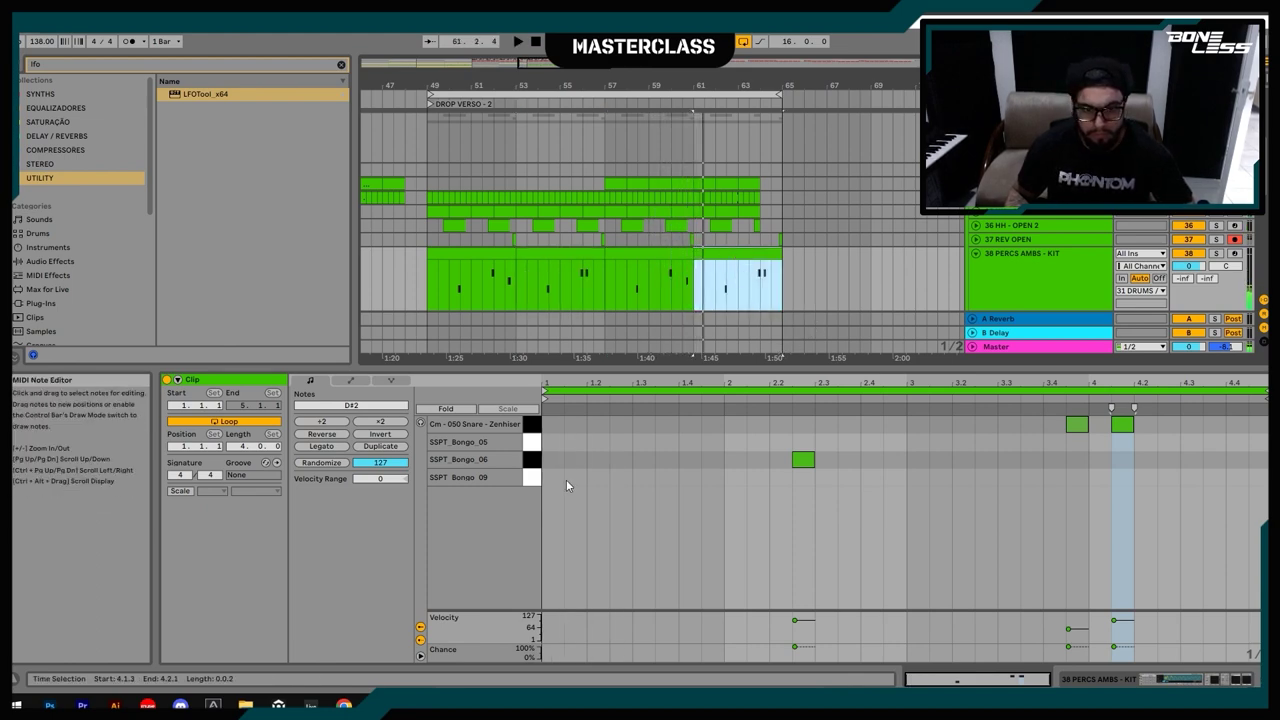
pyautogui.click(549, 437)
pyautogui.press('space')
pyautogui.doubleClick(549, 439)
pyautogui.press('space')
pyautogui.press('space')
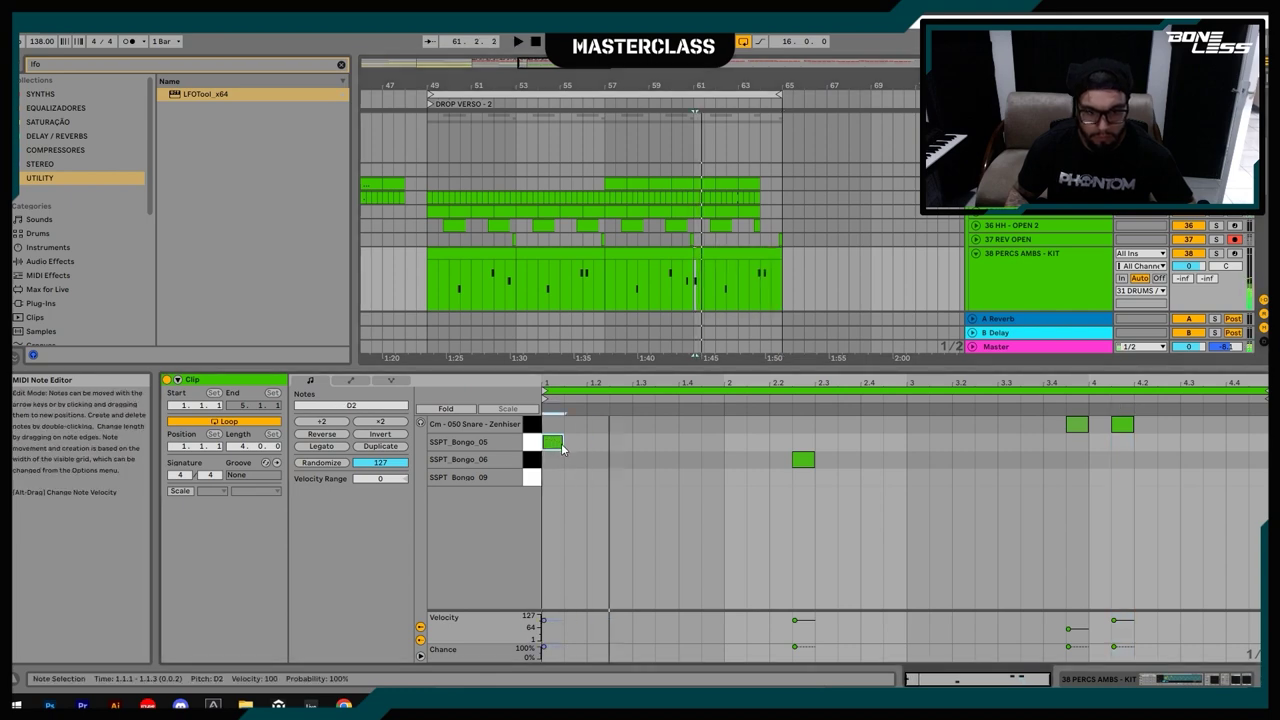
pyautogui.press('space')
pyautogui.moveTo(561, 440)
pyautogui.mouseDown()
pyautogui.moveTo(562, 474)
pyautogui.moveTo(576, 460)
pyautogui.mouseUp()
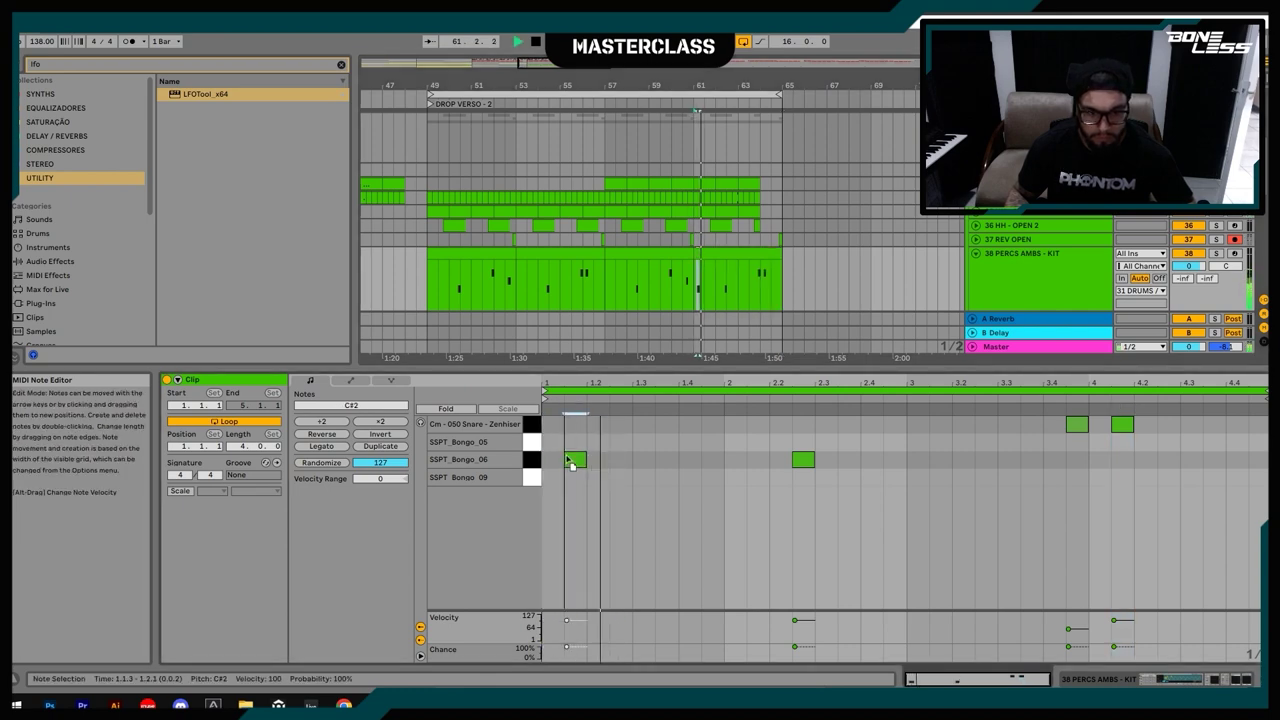
pyautogui.press('space')
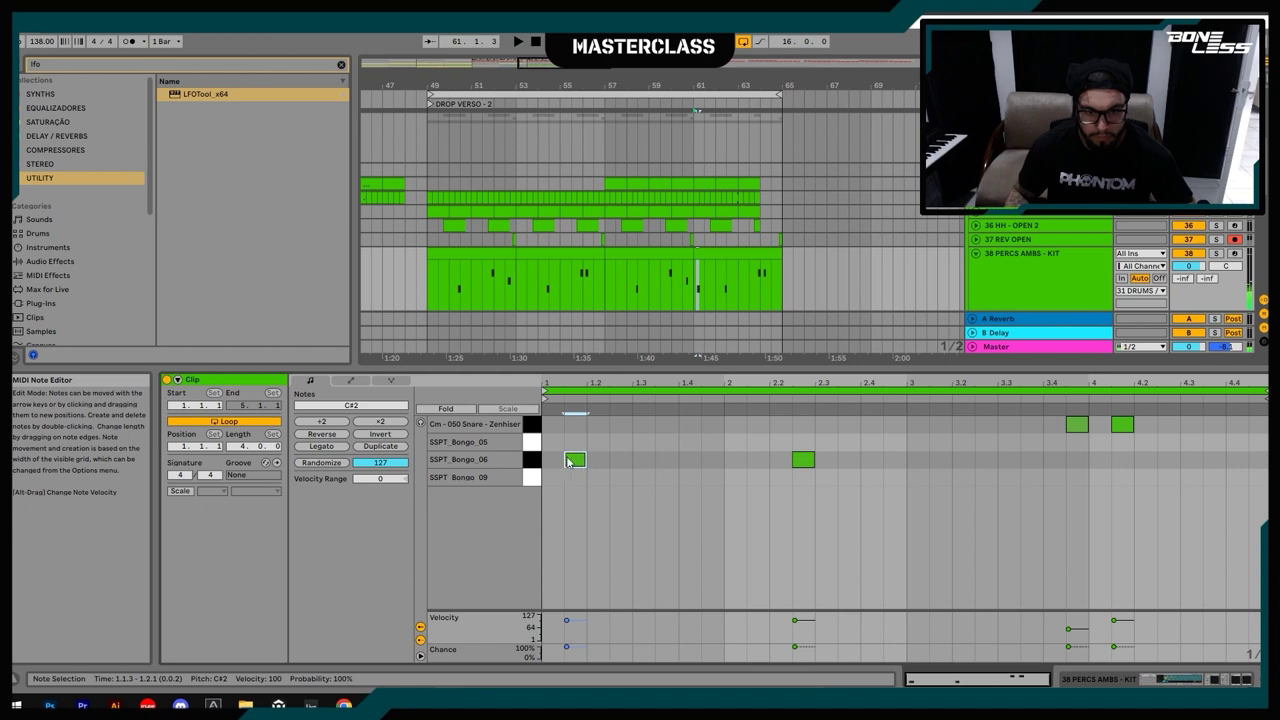
pyautogui.moveTo(568, 461); pyautogui.dragTo(664, 441)
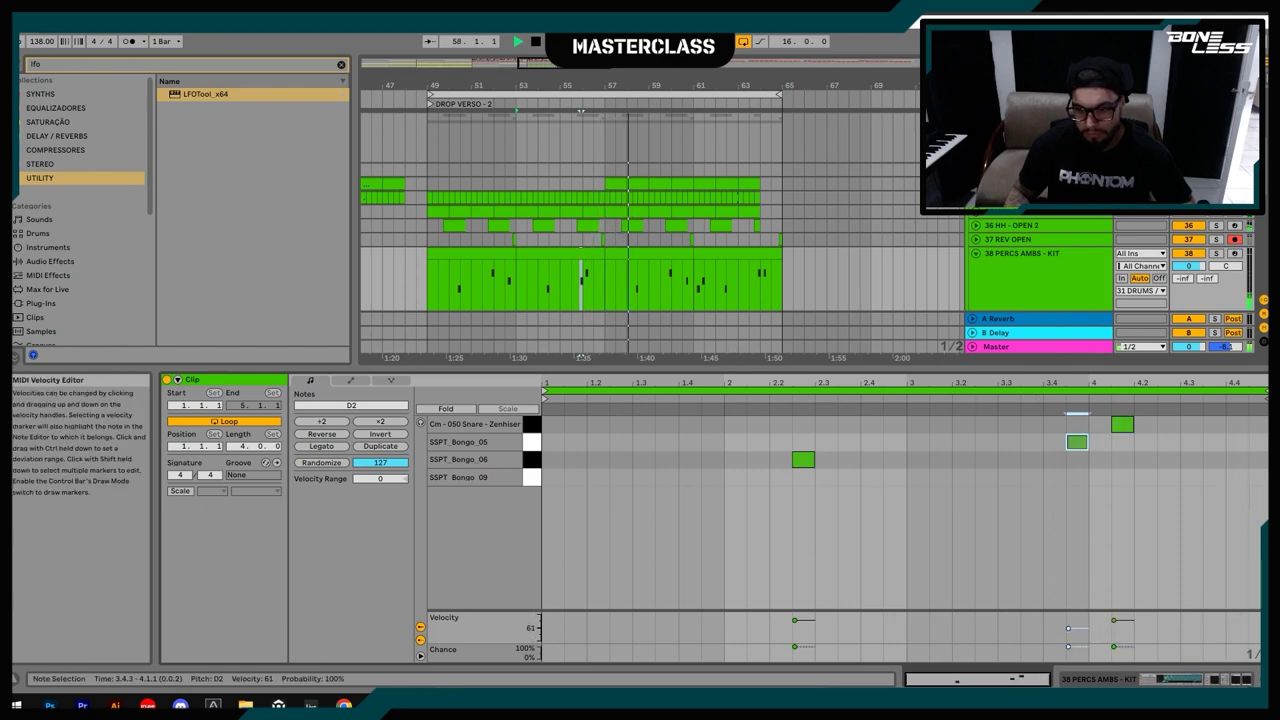
# Step: Review the clips at bars 57 and 49, and audition the full percussion pattern from 47.3.1
pyautogui.click(668, 257)
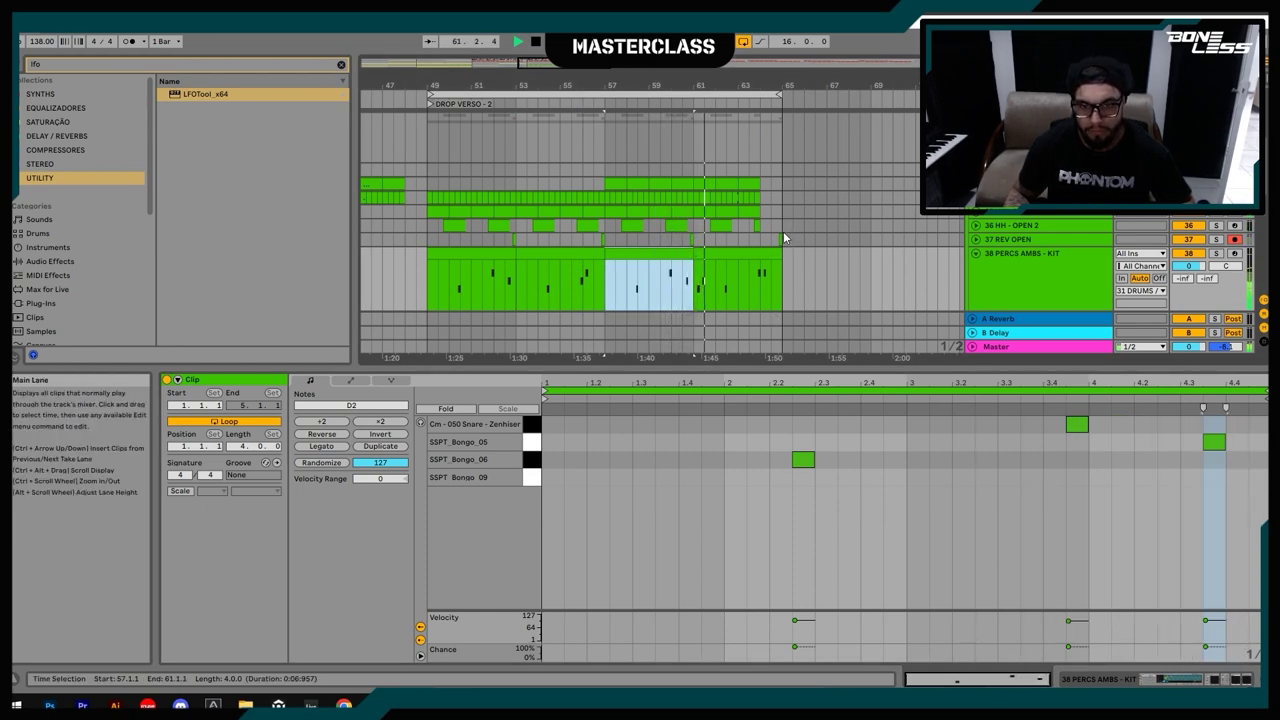
pyautogui.press('space')
pyautogui.click(497, 254)
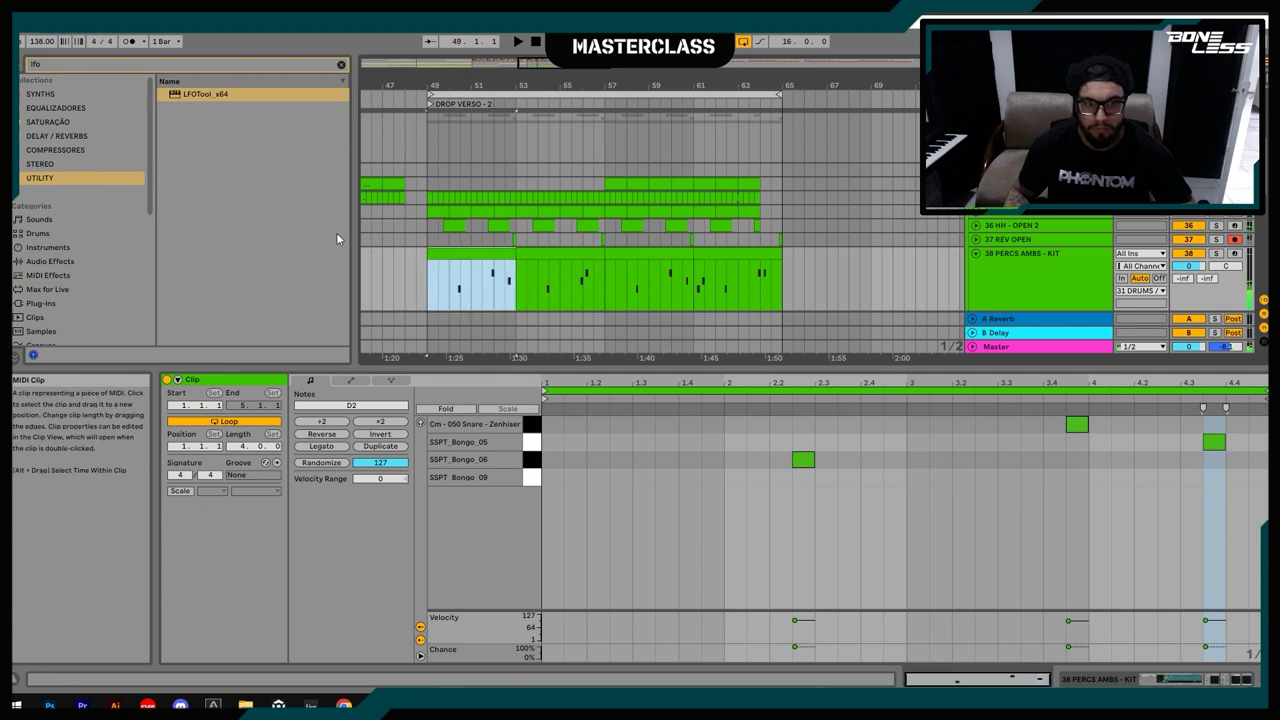
pyautogui.click(390, 262)
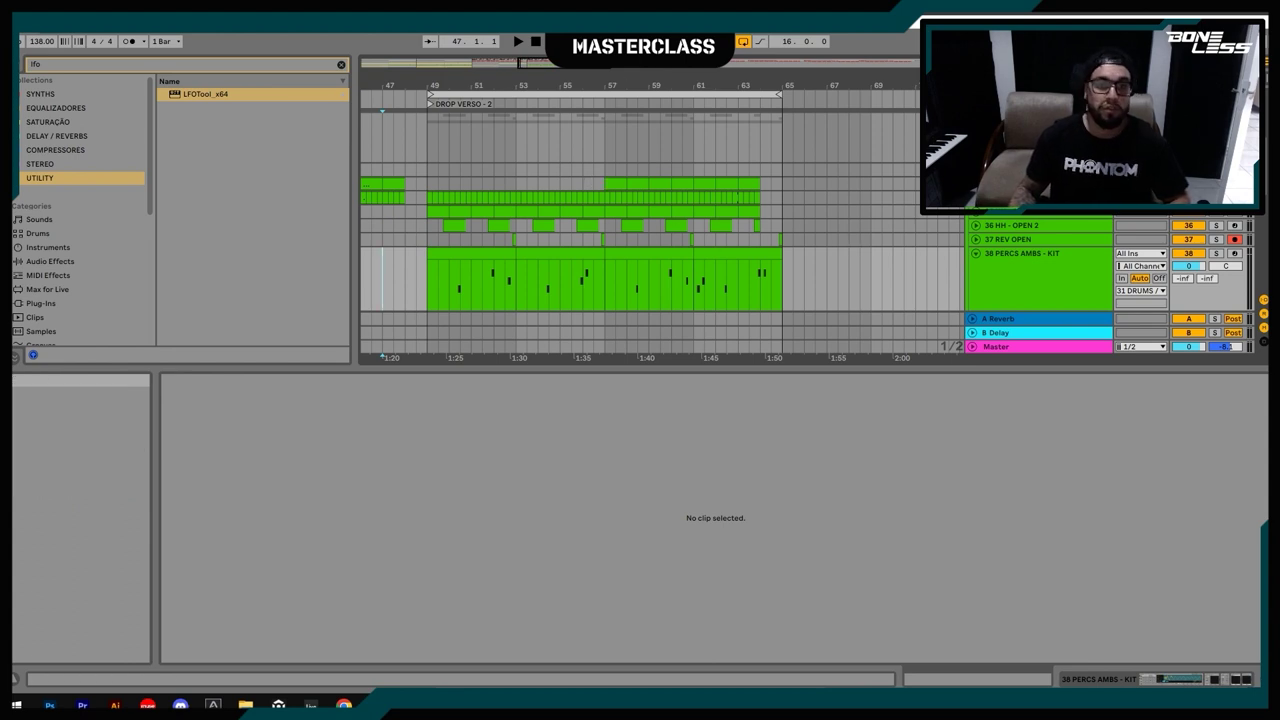
pyautogui.click(395, 240)
pyautogui.press('space')
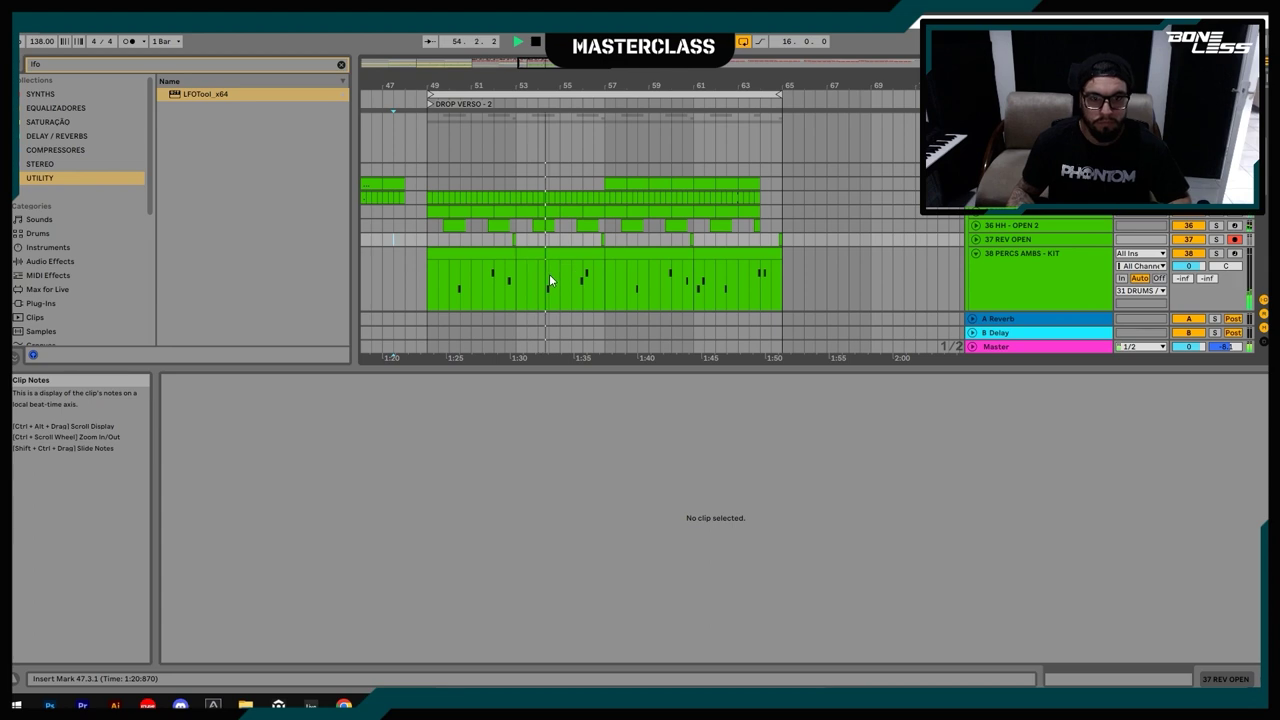
# Step: In the clip at bar 53, add another snare note at 4.2.3 with a velocity of 90
pyautogui.click(577, 252)
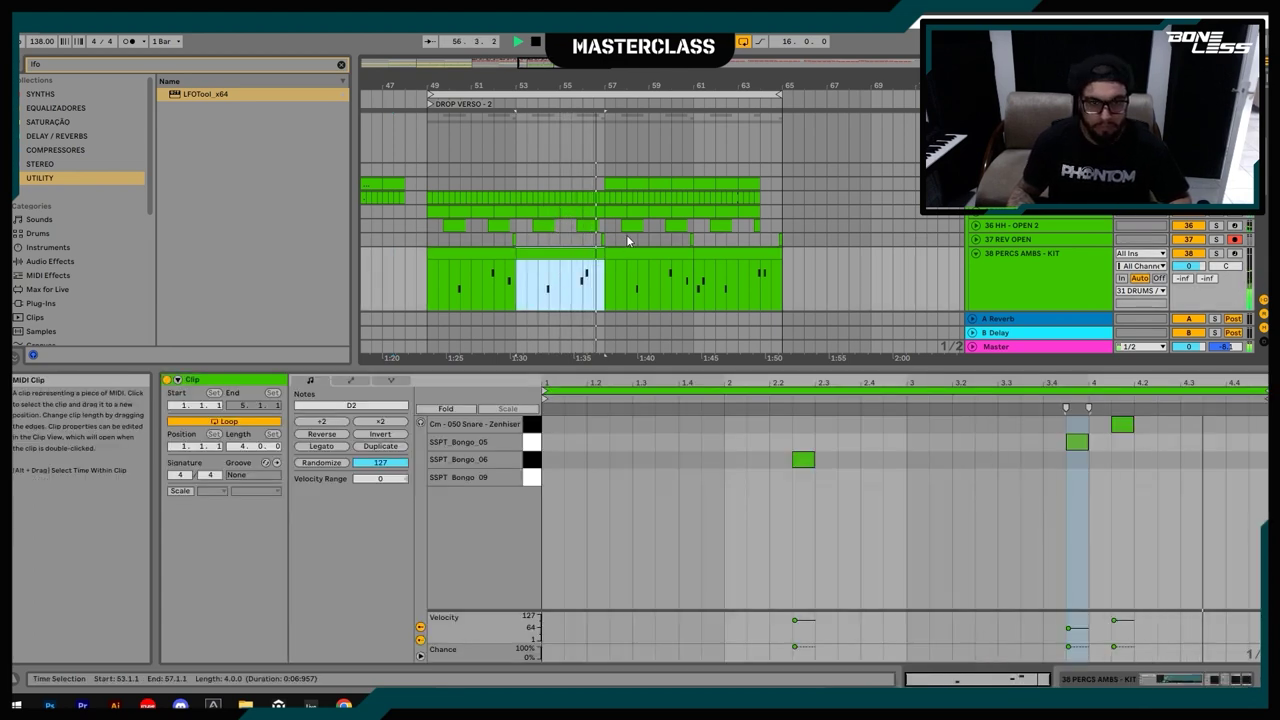
pyautogui.press('space')
pyautogui.doubleClick(595, 252)
pyautogui.press('space')
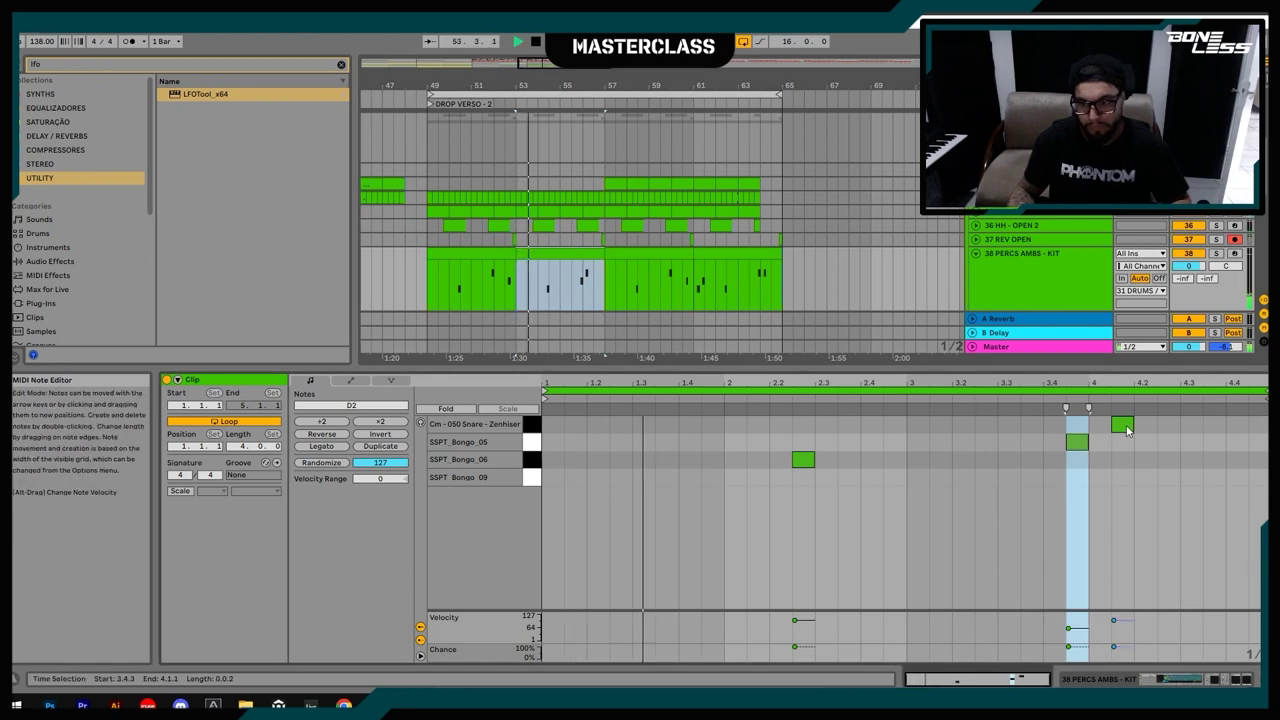
pyautogui.doubleClick(1192, 425)
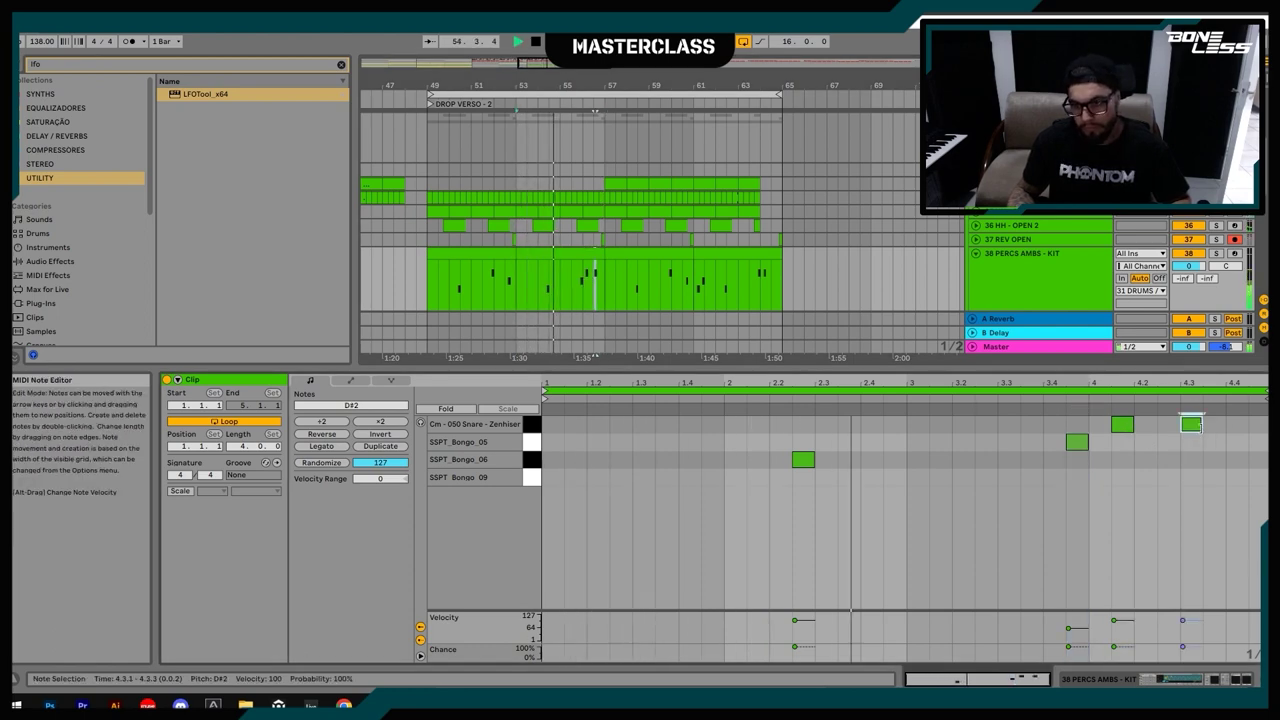
pyautogui.moveTo(1196, 620); pyautogui.dragTo(1197, 623)
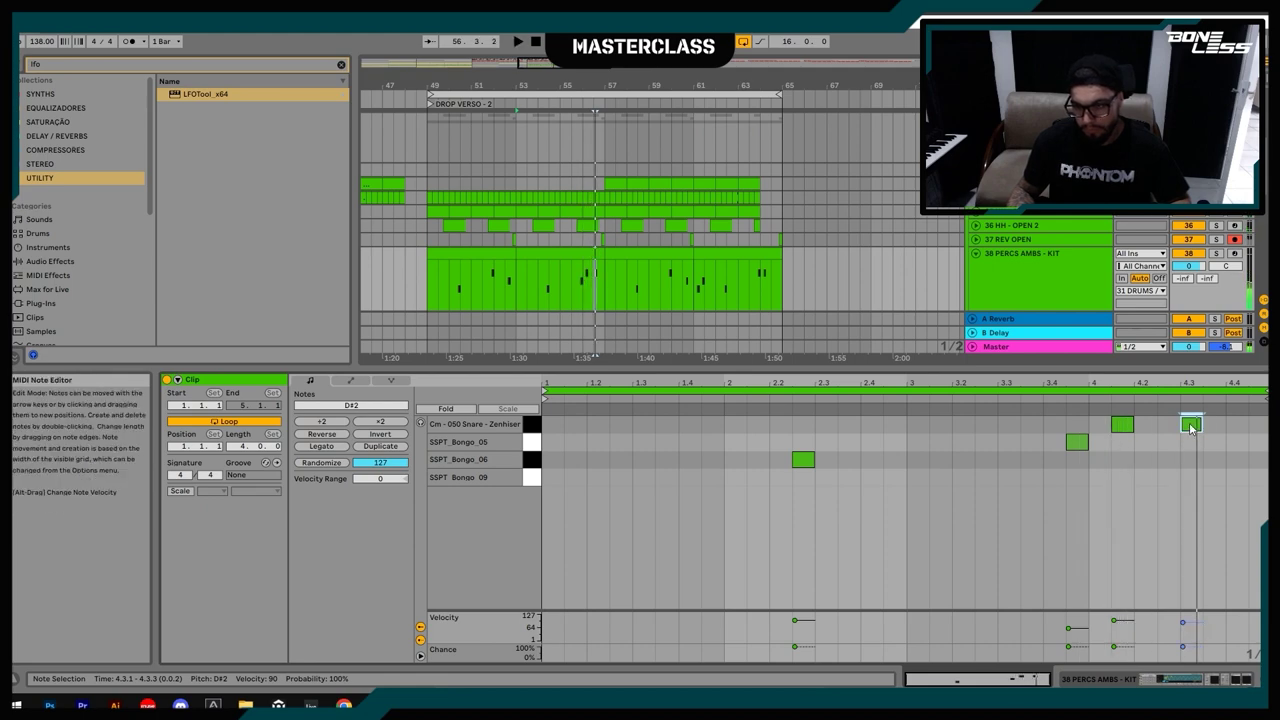
pyautogui.moveTo(1192, 424); pyautogui.dragTo(1169, 424)
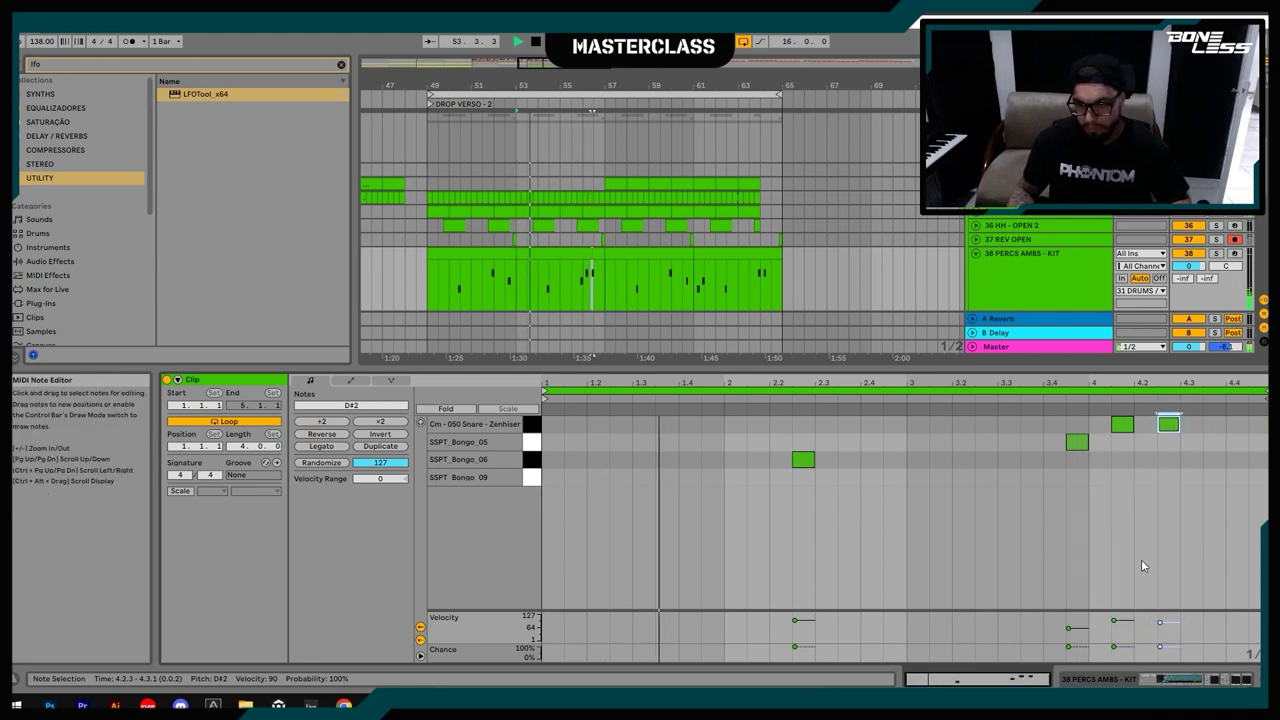
# Step: Try softer snare velocities, restore the 4.1.3 snare to 100, and move the 4.2.3 note to SSPT_Bongo_09
pyautogui.moveTo(1122, 623); pyautogui.dragTo(1161, 624)
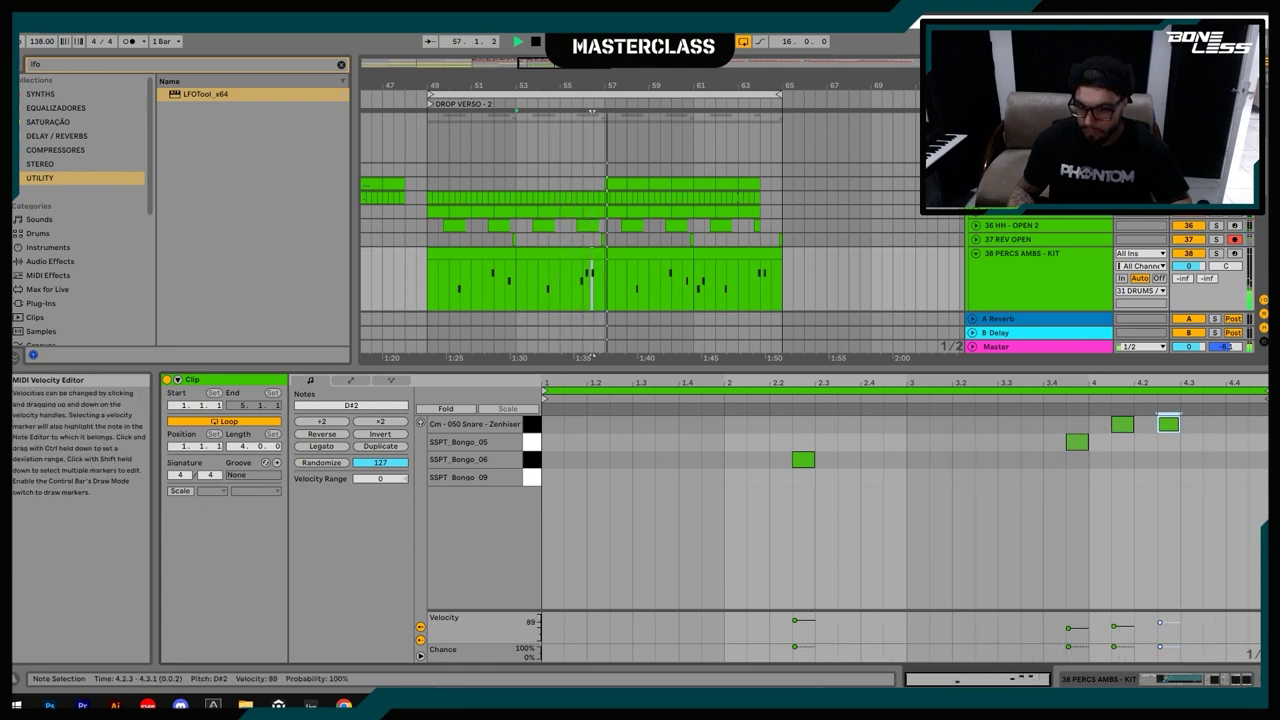
pyautogui.moveTo(1117, 626); pyautogui.dragTo(1117, 620)
pyautogui.press('space')
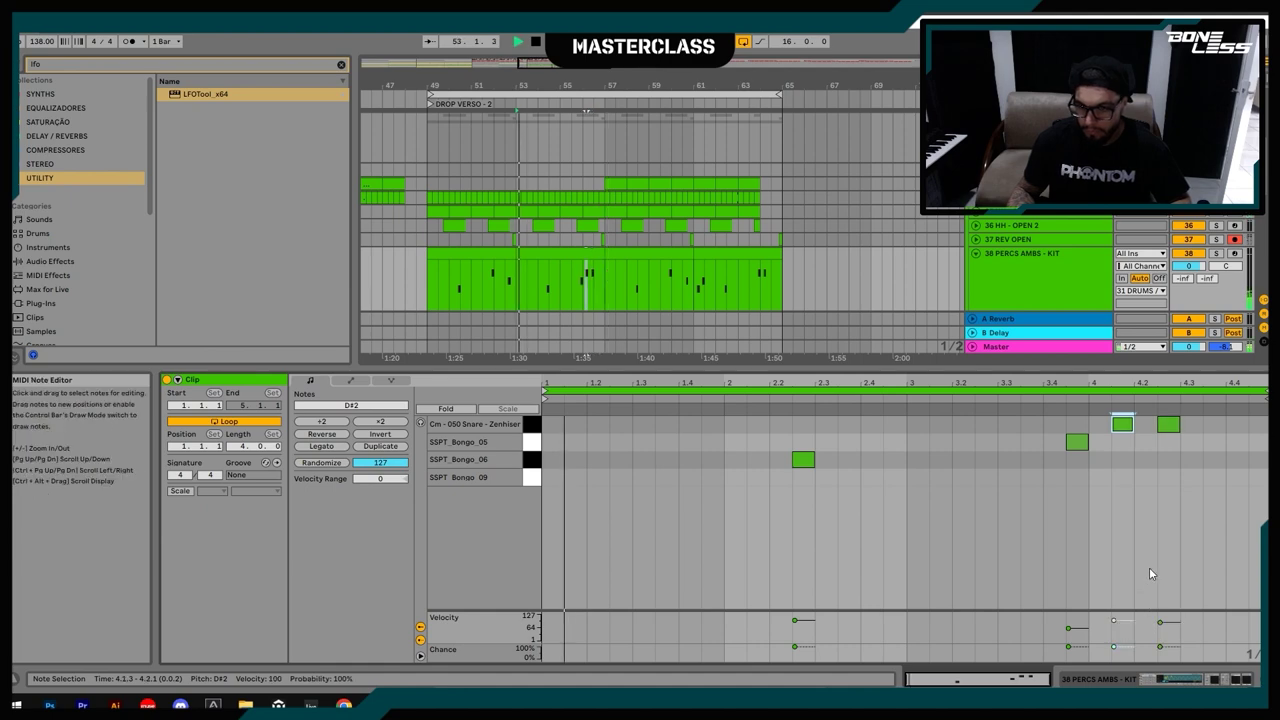
pyautogui.moveTo(1176, 432)
pyautogui.mouseDown()
pyautogui.moveTo(1187, 485)
pyautogui.moveTo(1123, 480)
pyautogui.moveTo(1168, 483)
pyautogui.mouseUp()
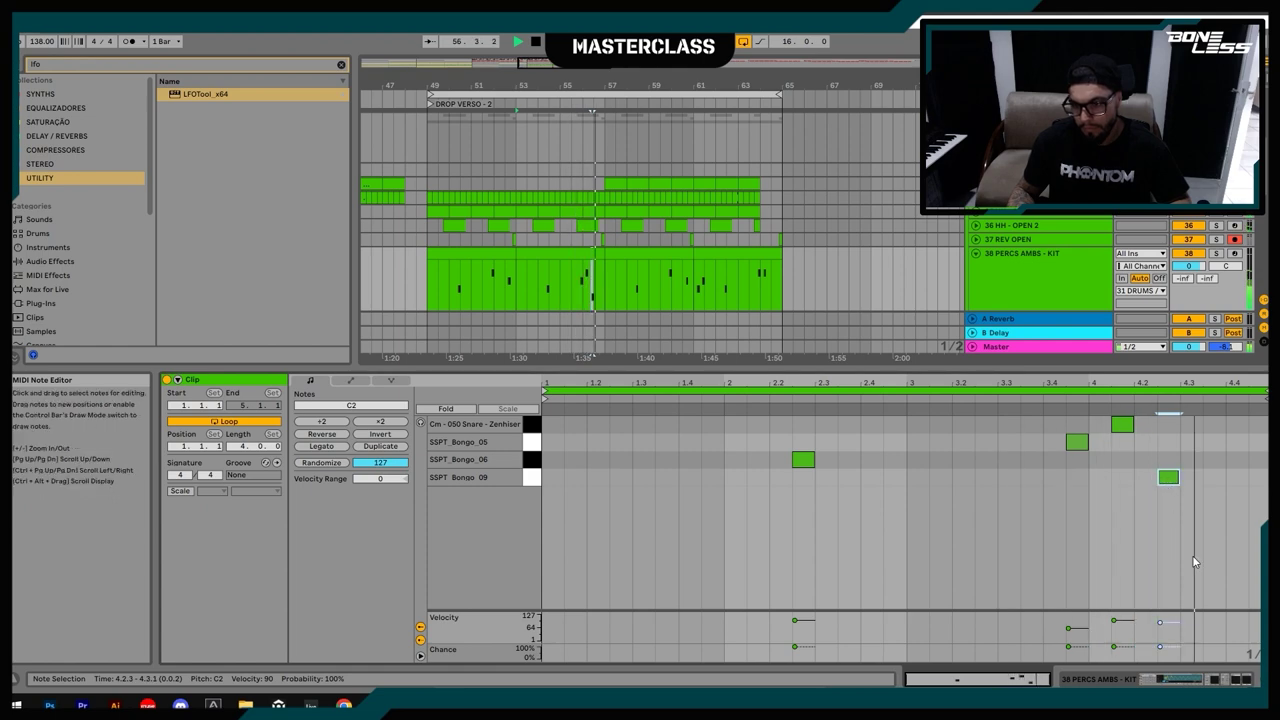
# Step: In the clip at bar 57, add an SSPT_Bongo_06 note at 4.2.3 while auditioning the pattern
pyautogui.click(631, 254)
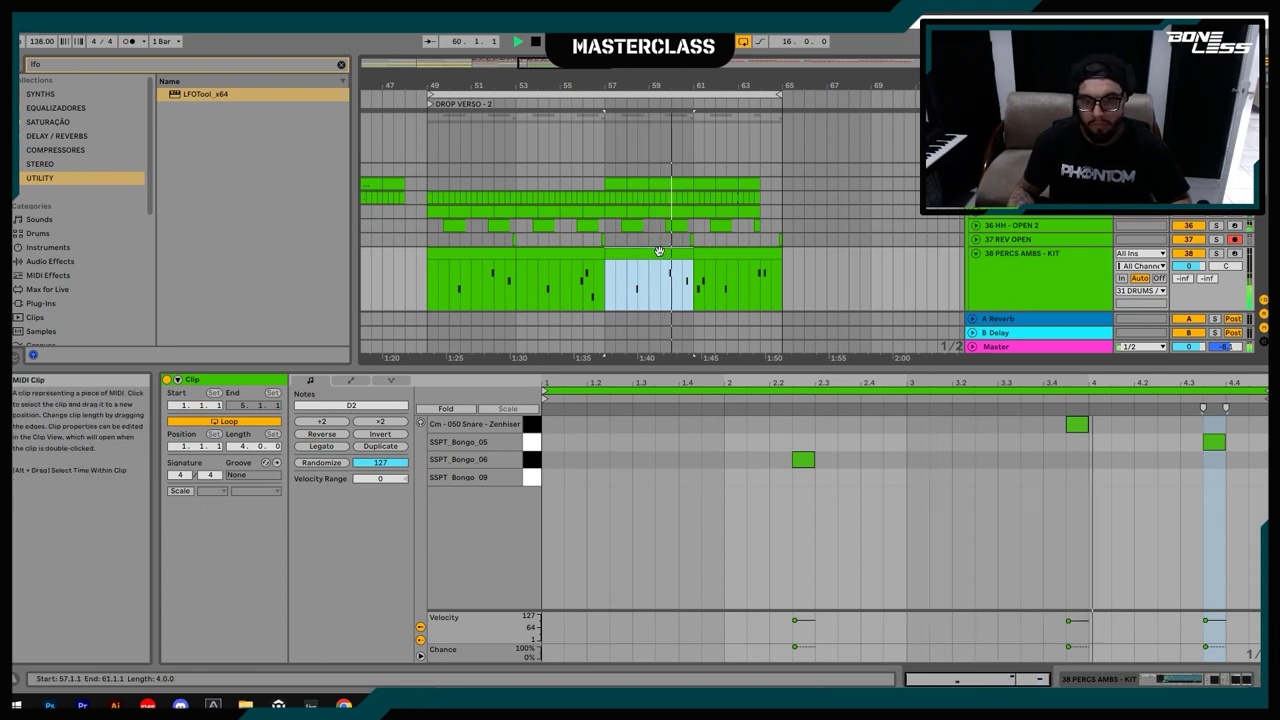
pyautogui.press('space')
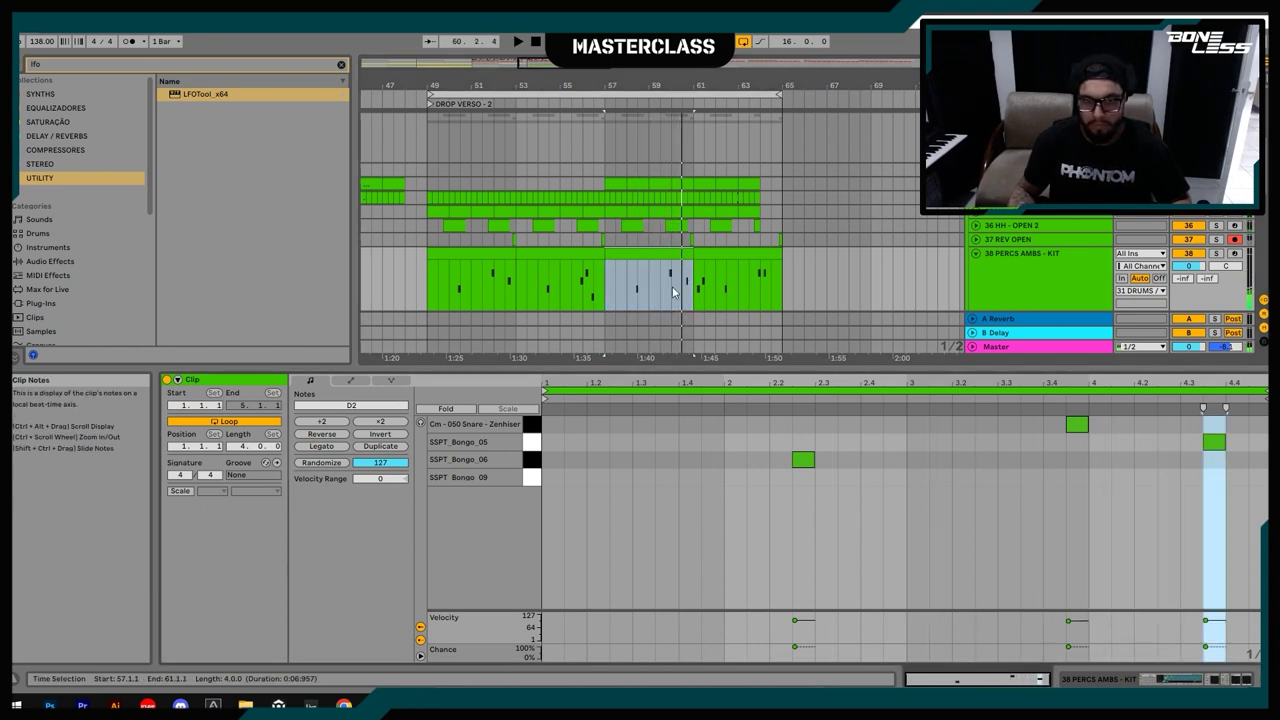
pyautogui.click(660, 295)
pyautogui.press('space')
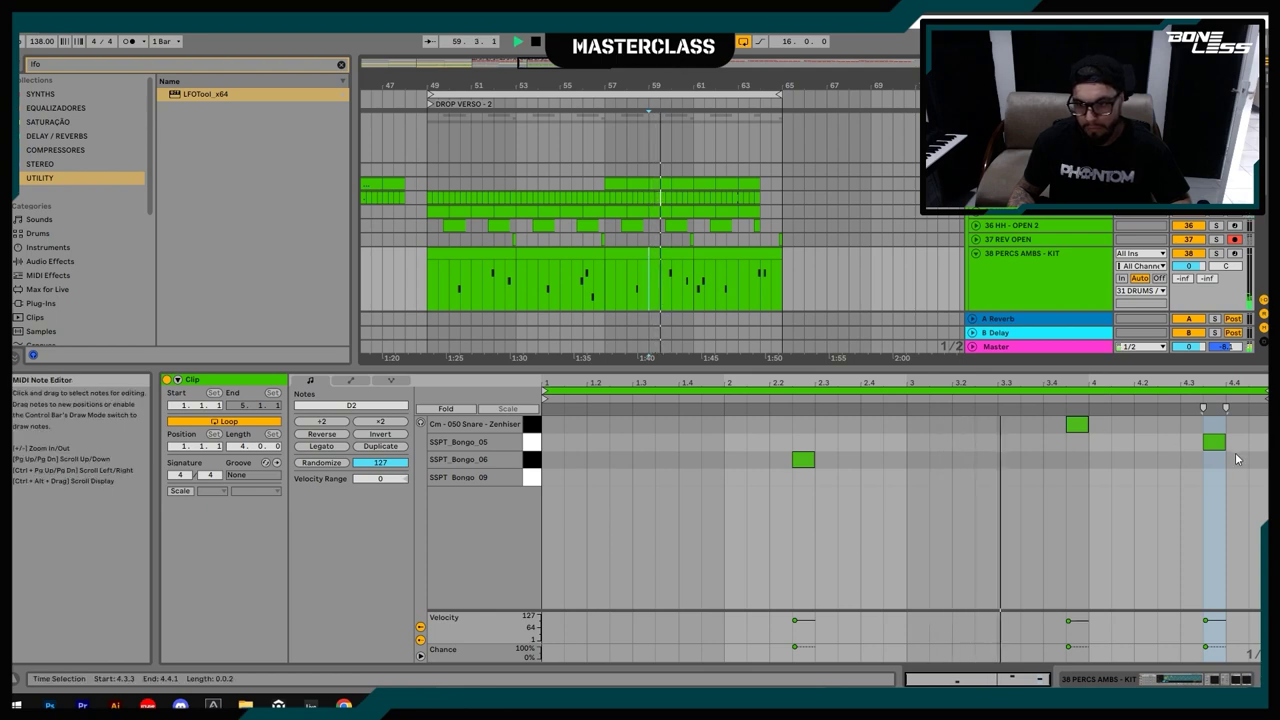
pyautogui.doubleClick(1145, 460)
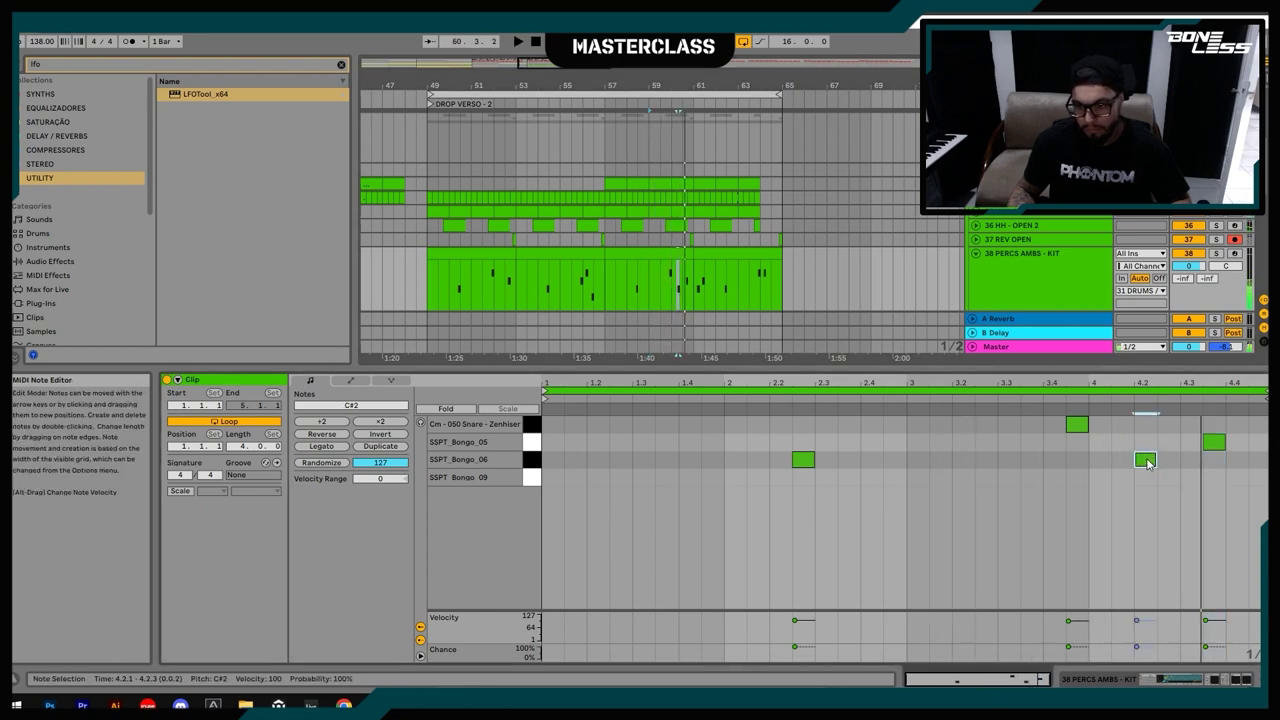
pyautogui.moveTo(1146, 462); pyautogui.dragTo(1169, 462)
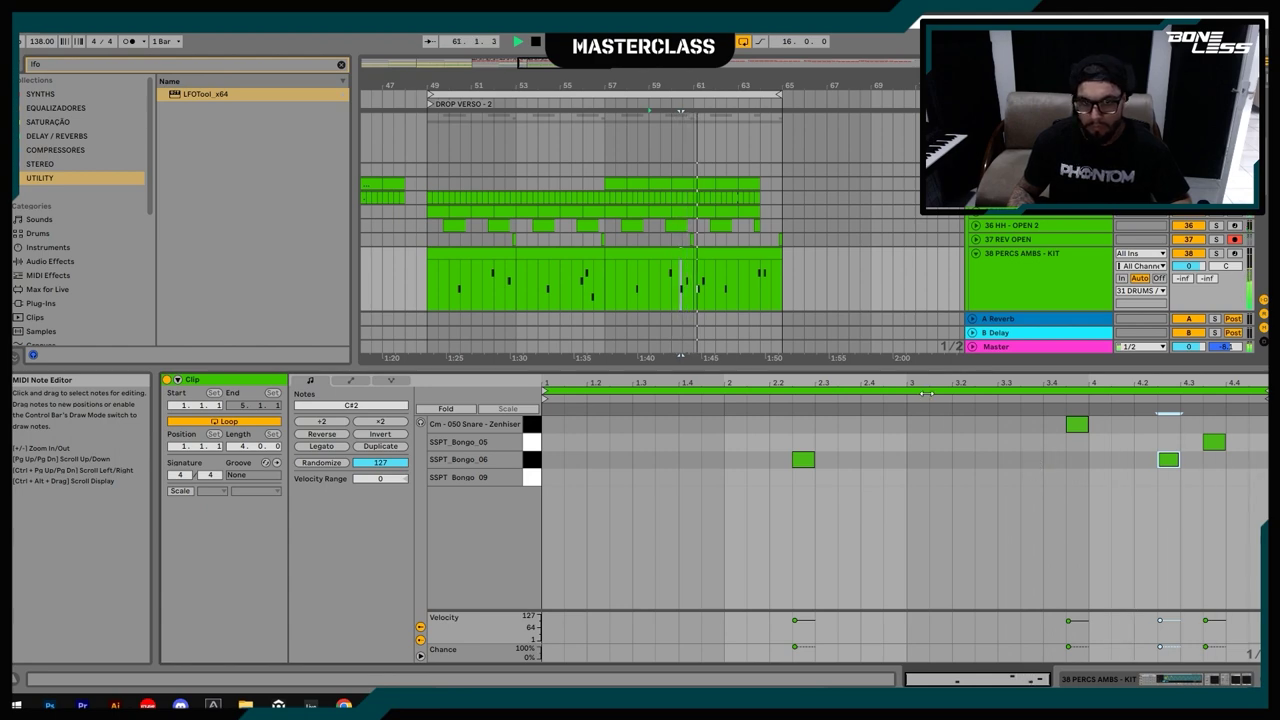
# Step: In the clip at bar 61, remove the SSPT_Bongo_06 and SSPT_Bongo_05 notes from its first bar
pyautogui.click(705, 270)
pyautogui.press('space')
pyautogui.click(711, 254)
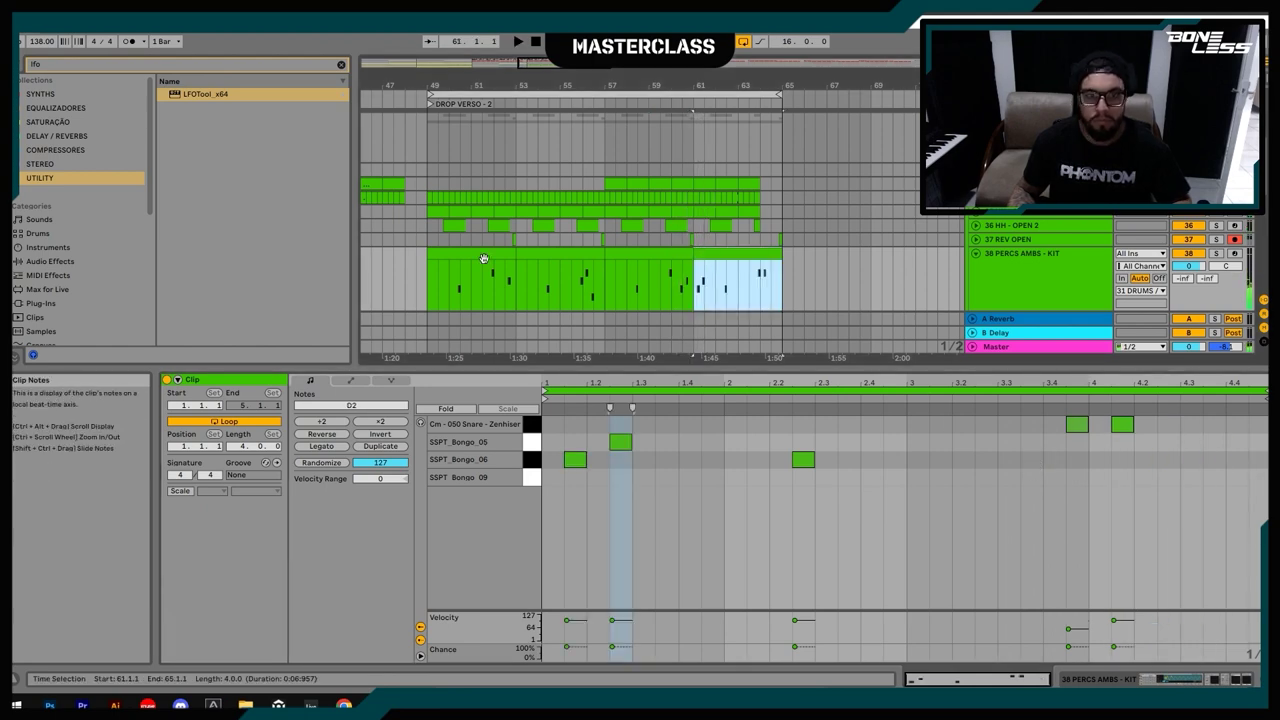
pyautogui.moveTo(423, 281); pyautogui.dragTo(727, 279)
pyautogui.hotkey('ctrl', 'z')
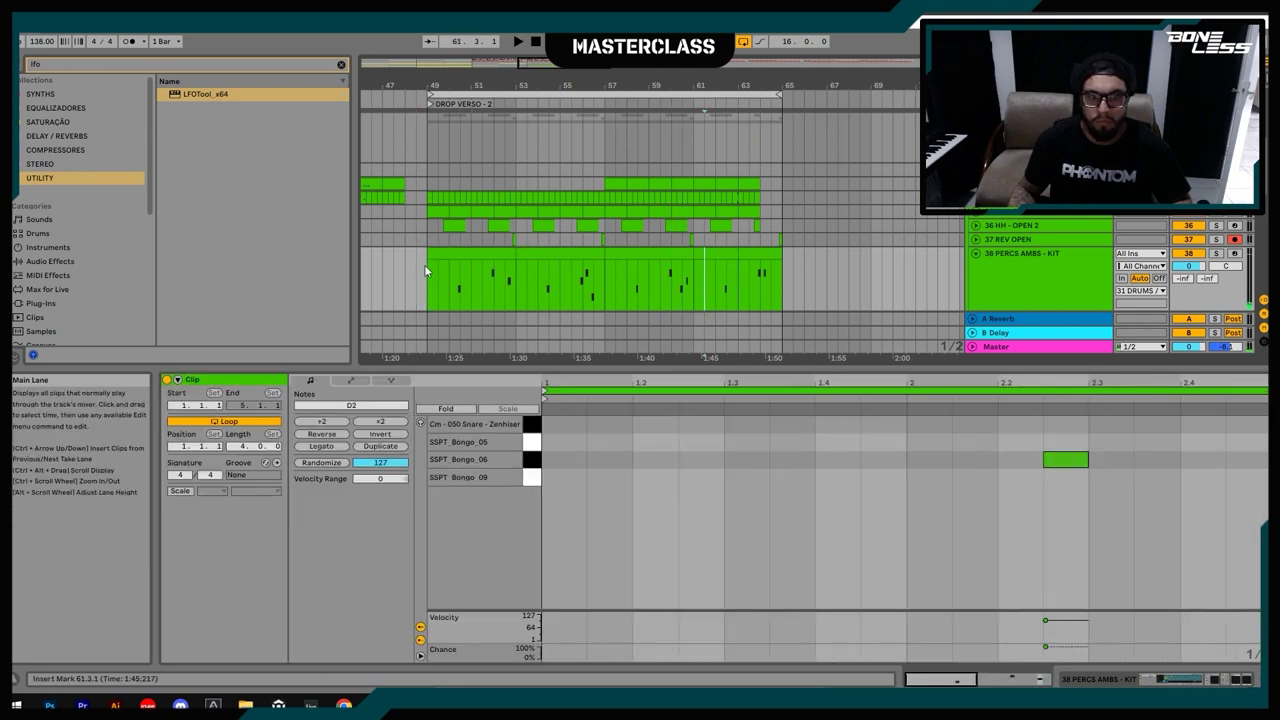
# Step: Audition the percussion pattern from bar 57 through the end of the drop and back around the loop
pyautogui.click(614, 253)
pyautogui.press('space')
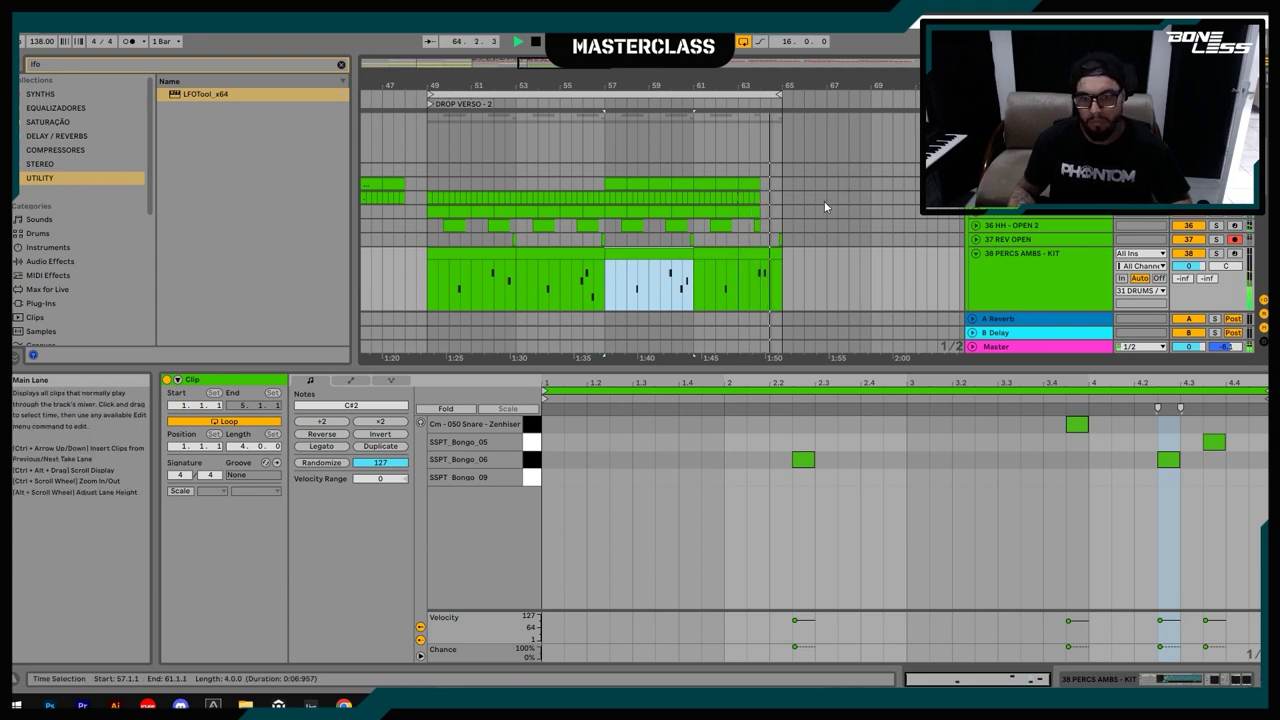
pyautogui.press('space')
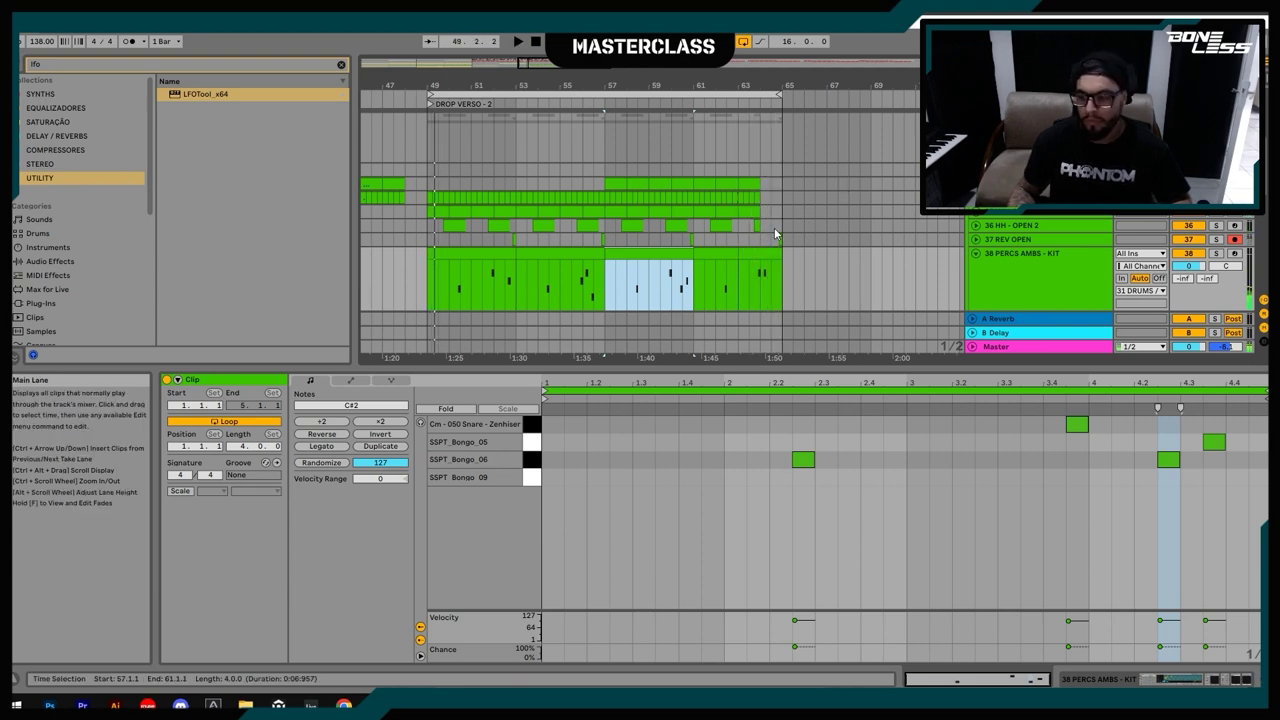
# Step: Split the last percussion clip at bar 63 and move its 4.1.3 snare note onto 3.4.3, replacing the softer note
pyautogui.click(763, 281)
pyautogui.moveTo(764, 296); pyautogui.dragTo(755, 302)
pyautogui.click(760, 245)
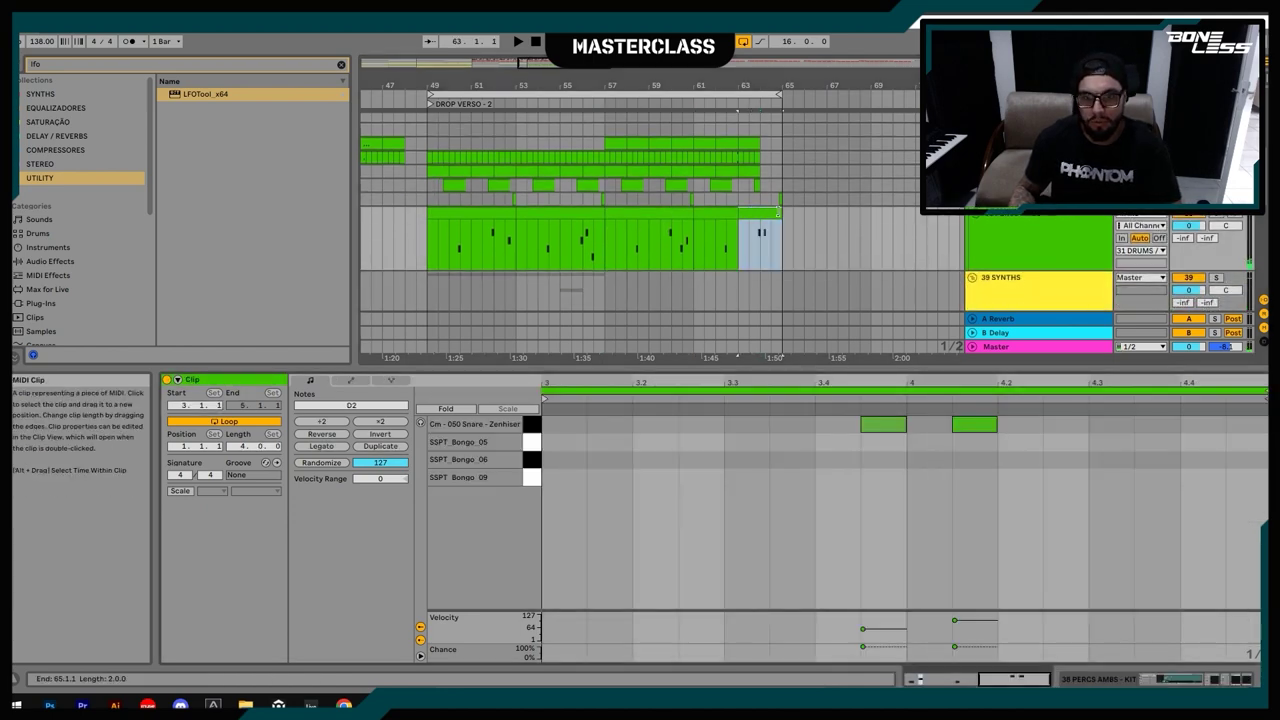
pyautogui.click(996, 455)
pyautogui.moveTo(975, 424); pyautogui.dragTo(900, 425)
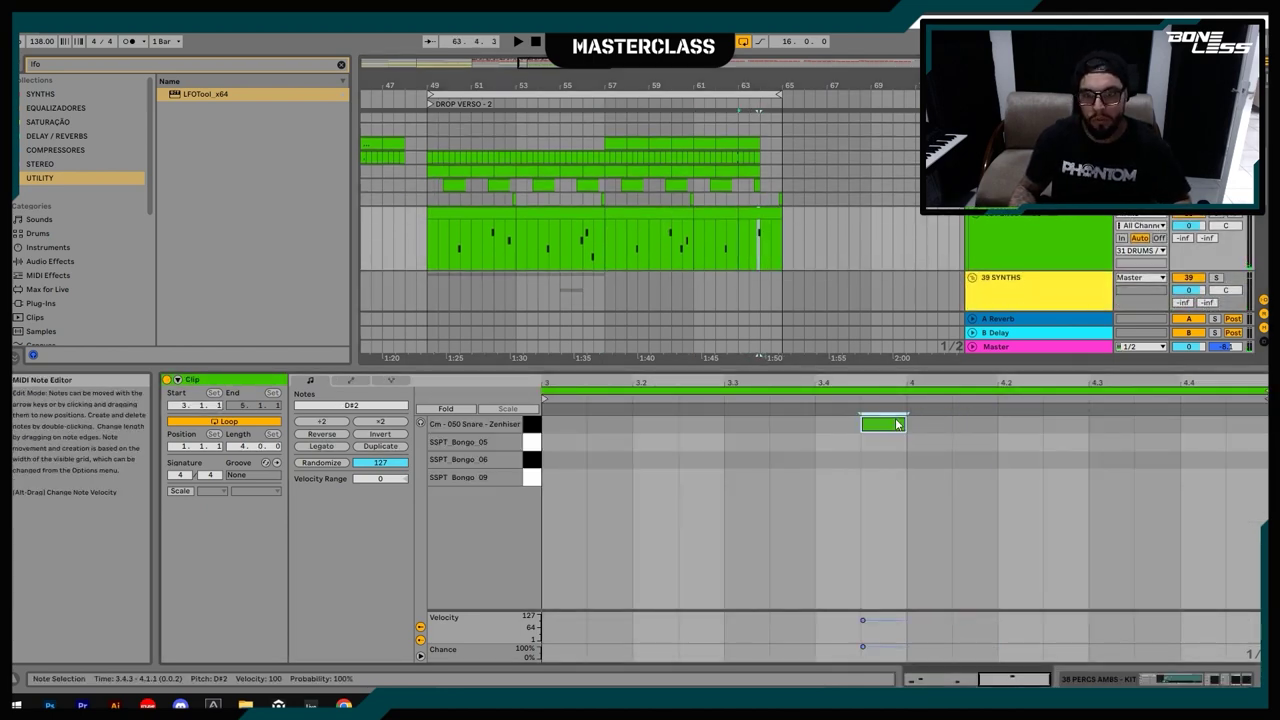
# Step: Remove the empty end of the last percussion clip so it ends at 64.1.1, and audition from 63.1.1
pyautogui.moveTo(801, 236); pyautogui.dragTo(768, 244)
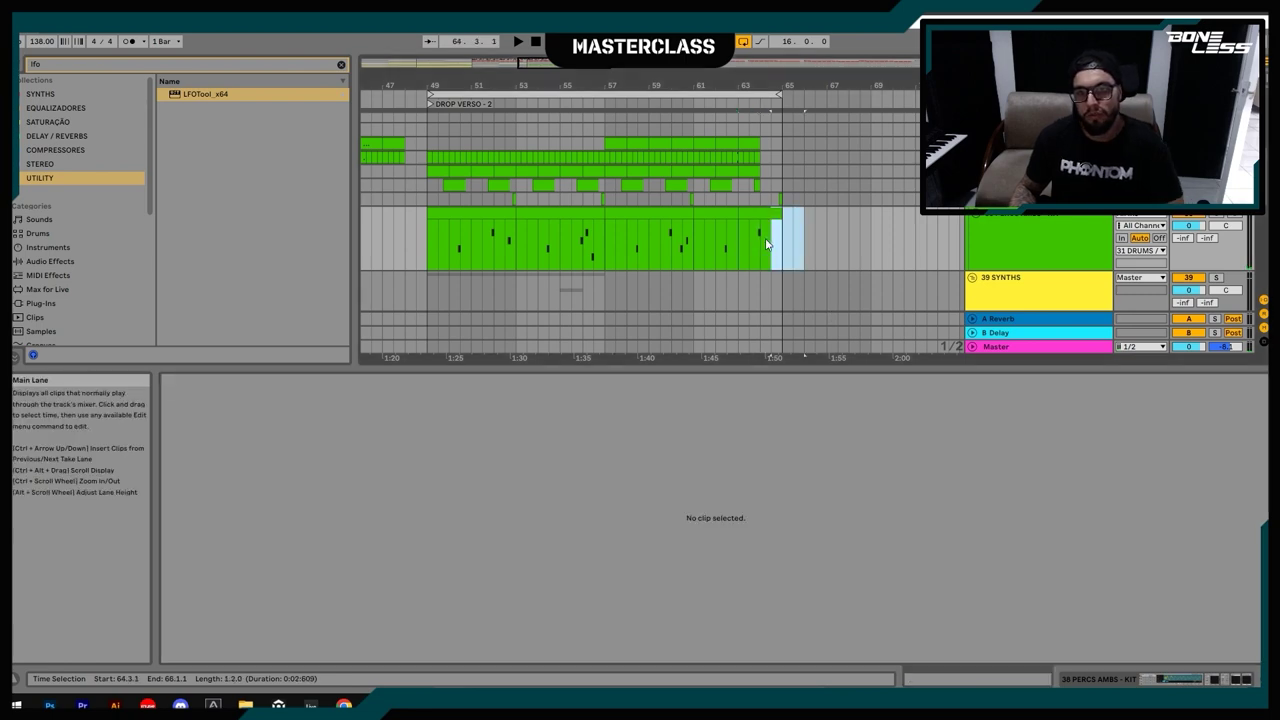
pyautogui.click(768, 244)
pyautogui.click(728, 236)
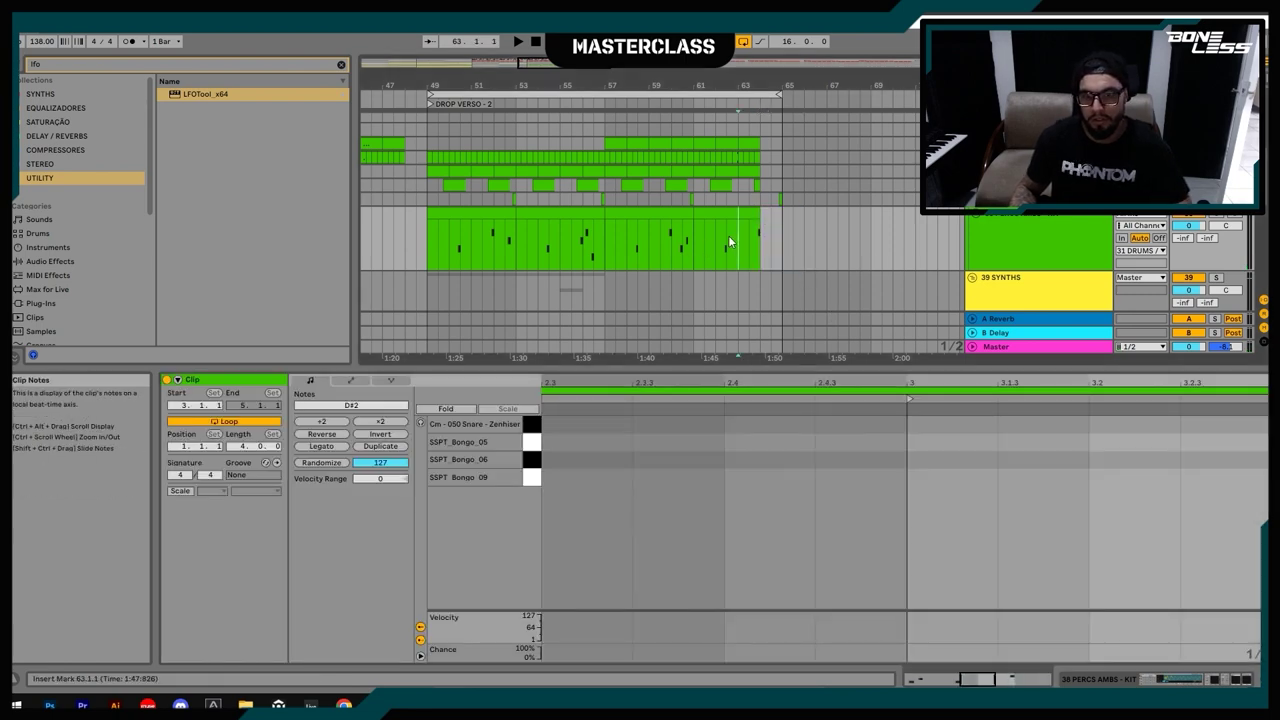
pyautogui.press('space')
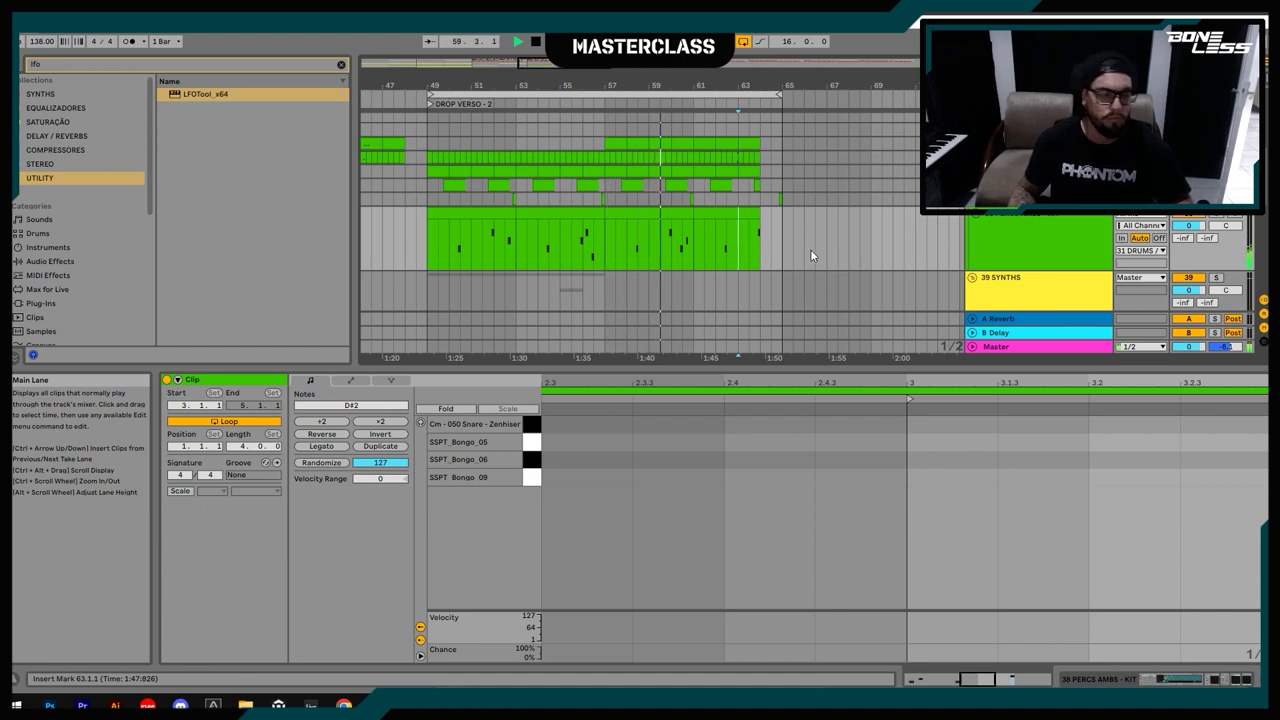
# Step: Open LFOTool on the PERCS AMBS - KIT track and lower the volume curve's start and end points for deeper ducking
pyautogui.doubleClick(1046, 232)
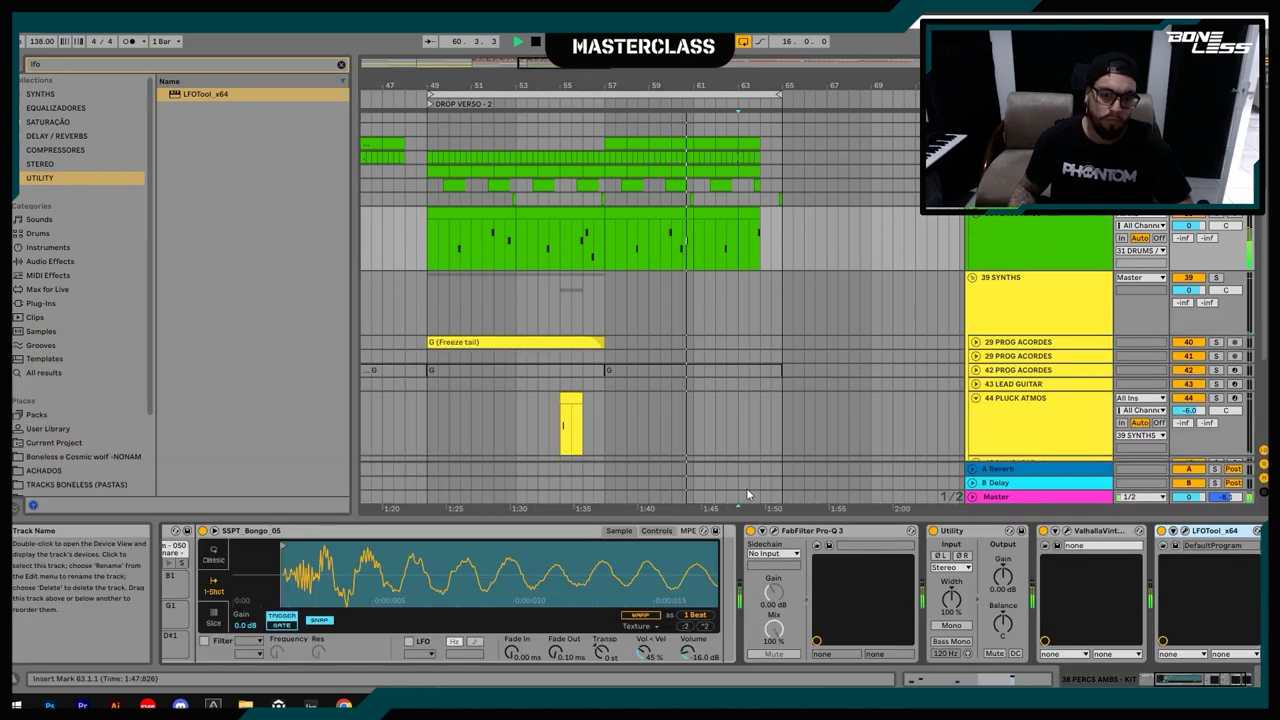
pyautogui.click(1185, 531)
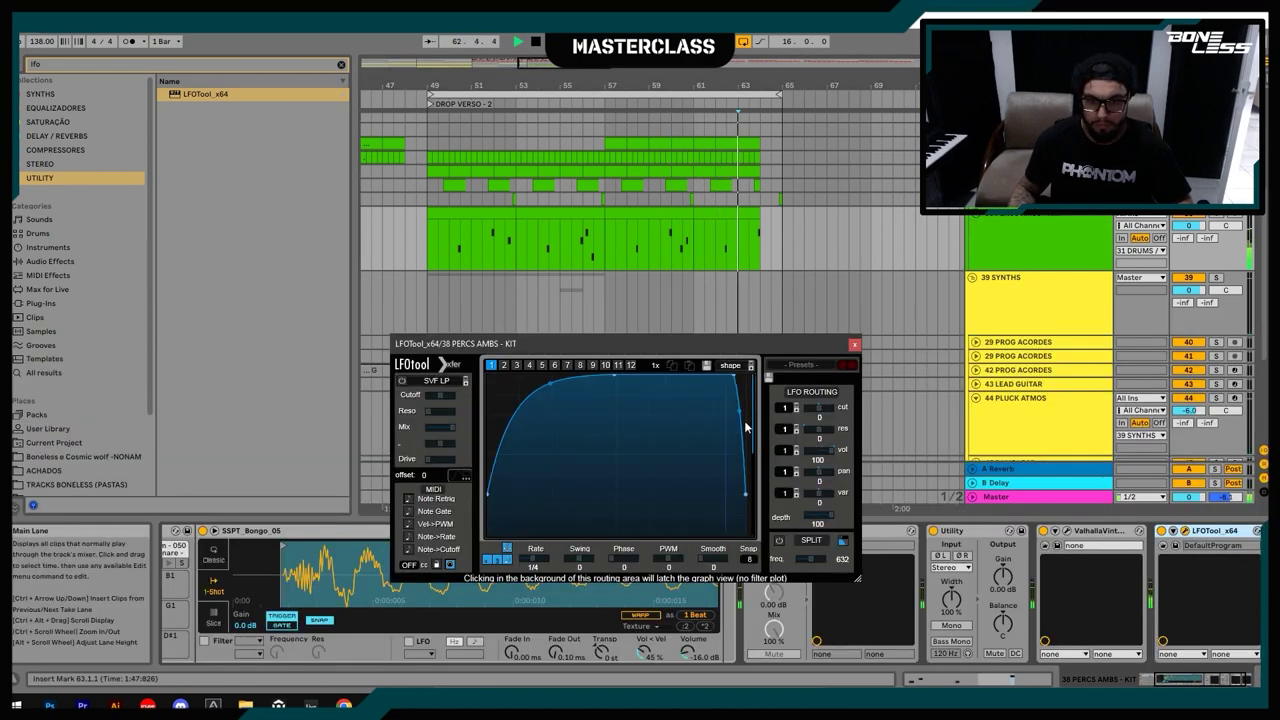
pyautogui.moveTo(489, 498); pyautogui.dragTo(488, 514)
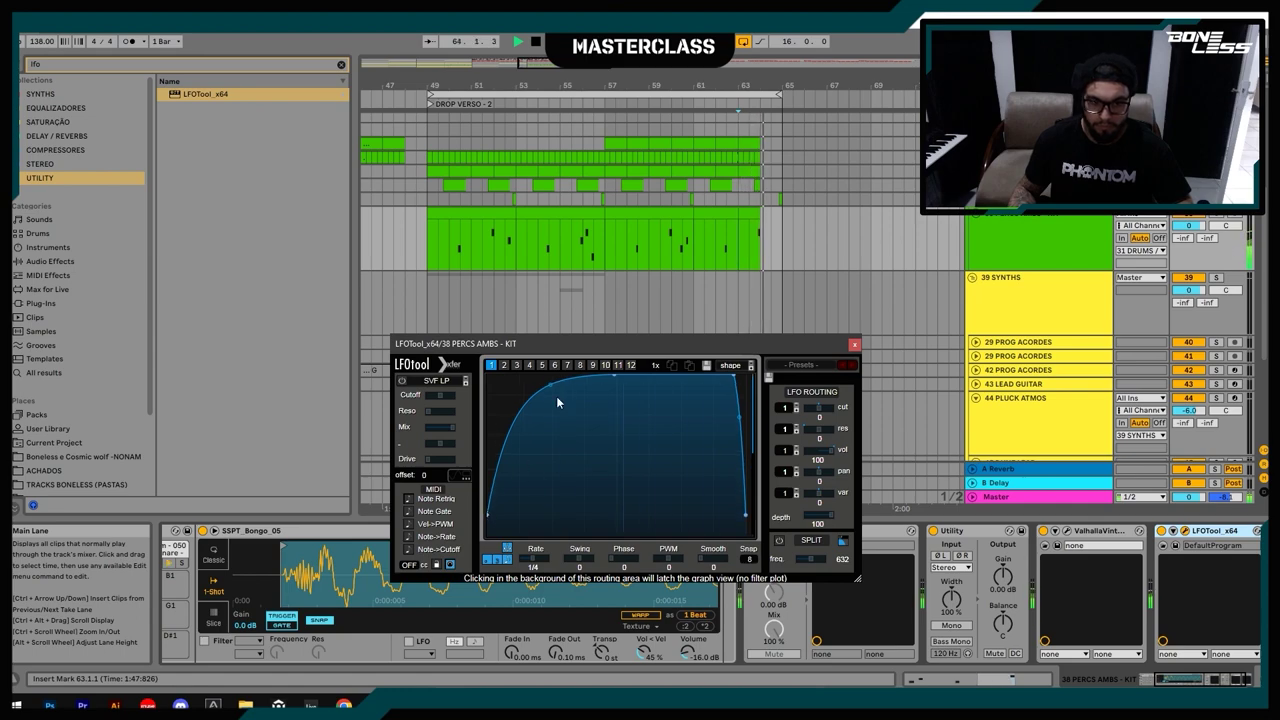